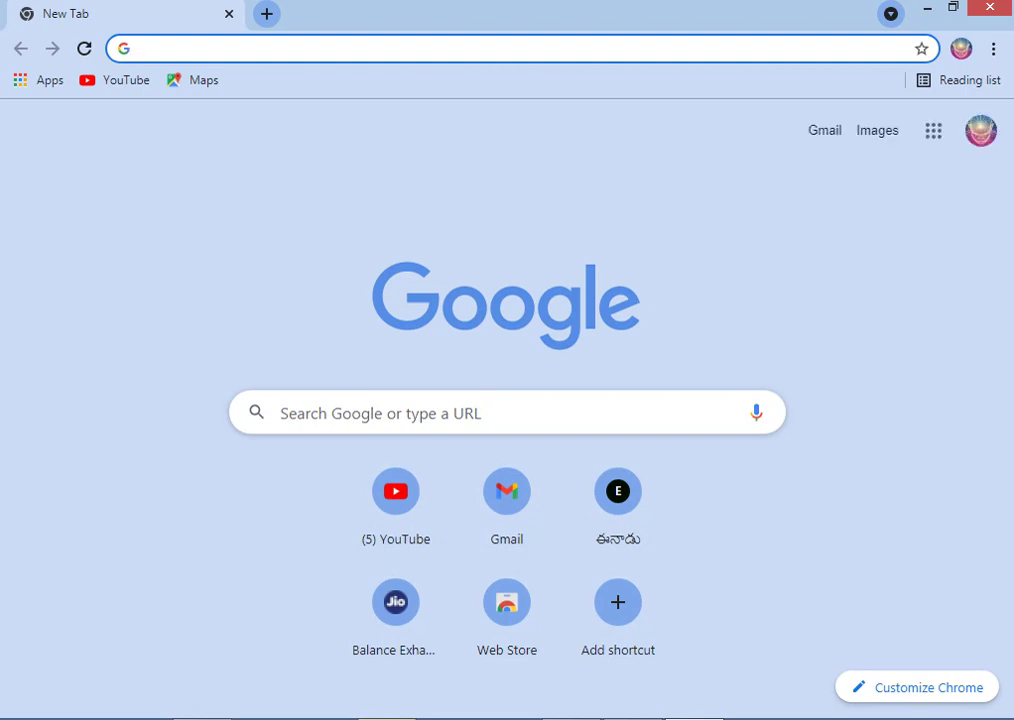
Step: Search for 'naukri' in Chrome and open the Naukri.com registration page
click(398, 48)
text(na)
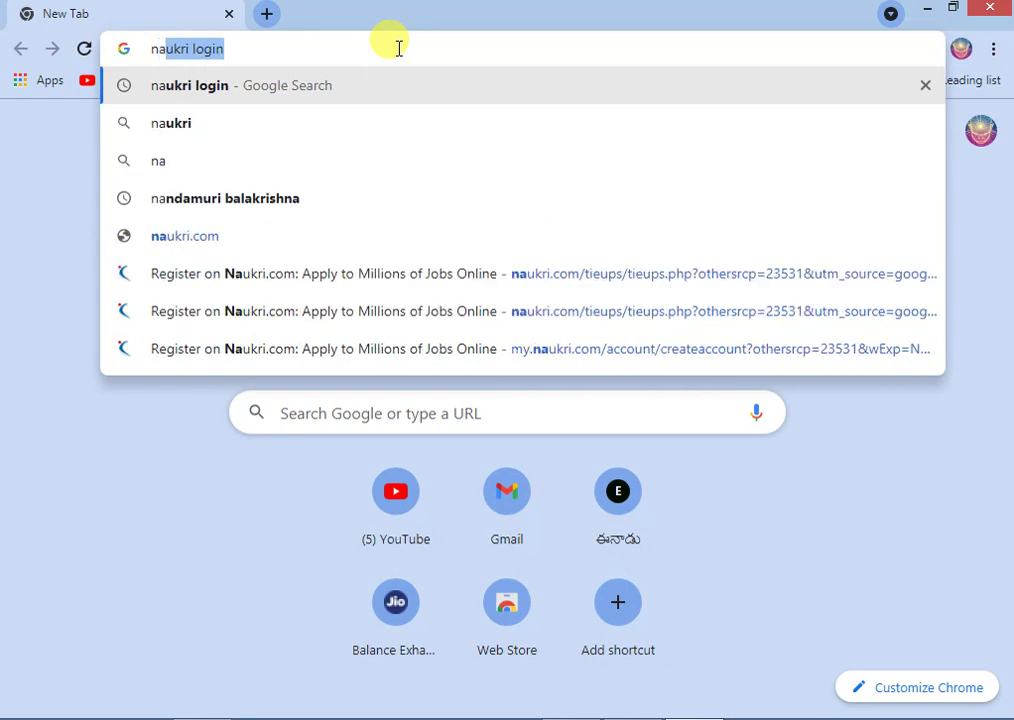
text(ukri)
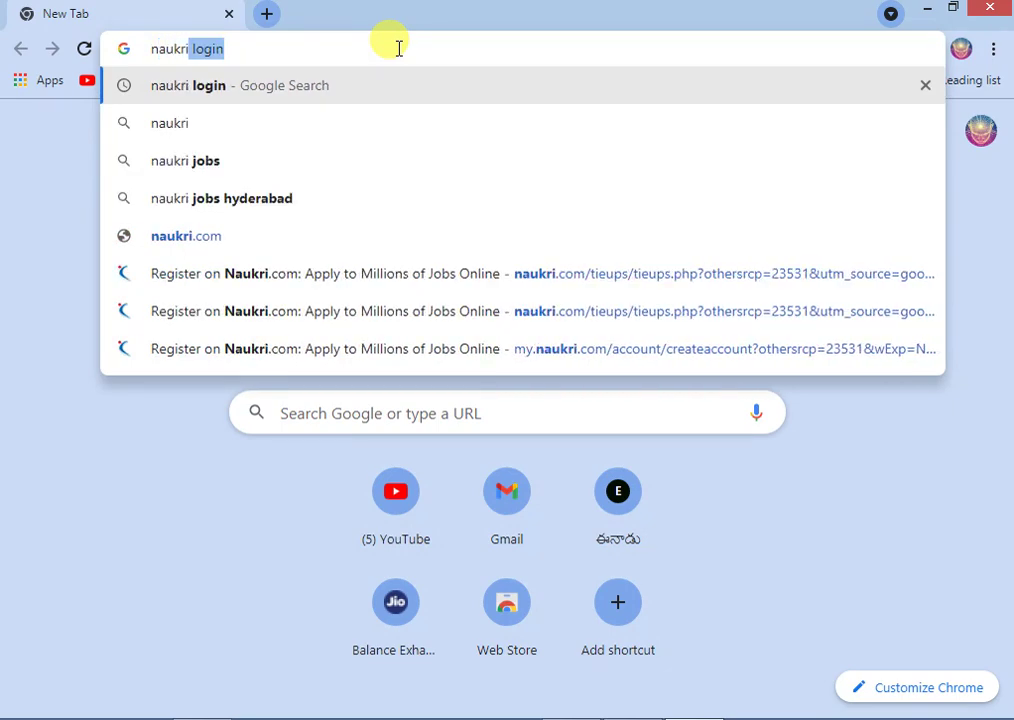
click(230, 88)
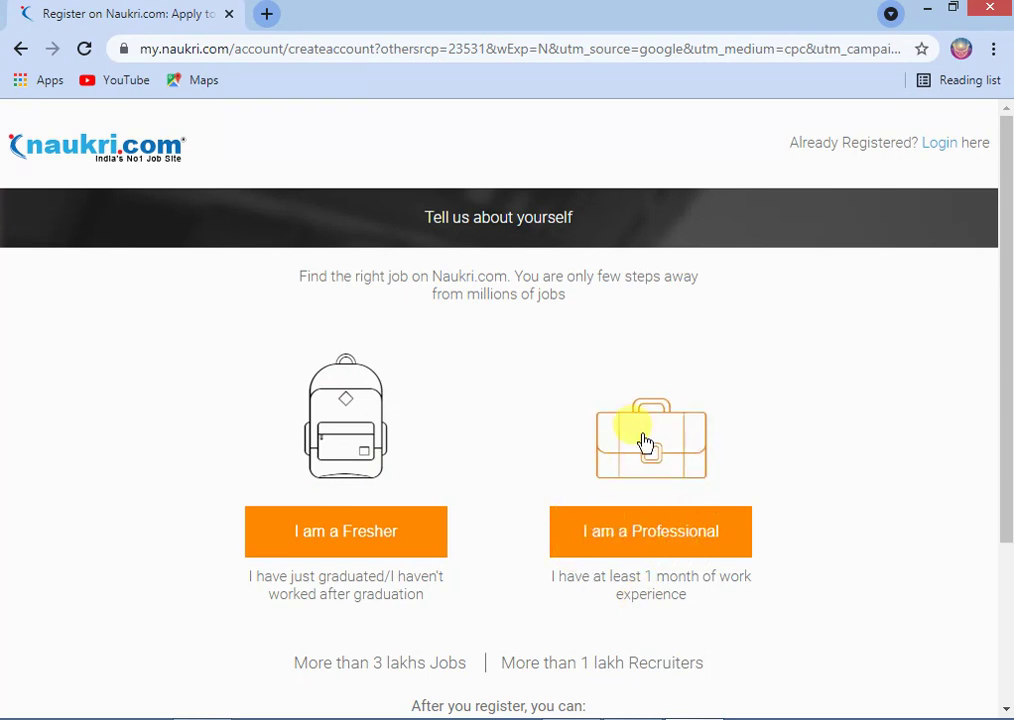
Step: Choose fresher registration and enter the candidate's full name
click(334, 540)
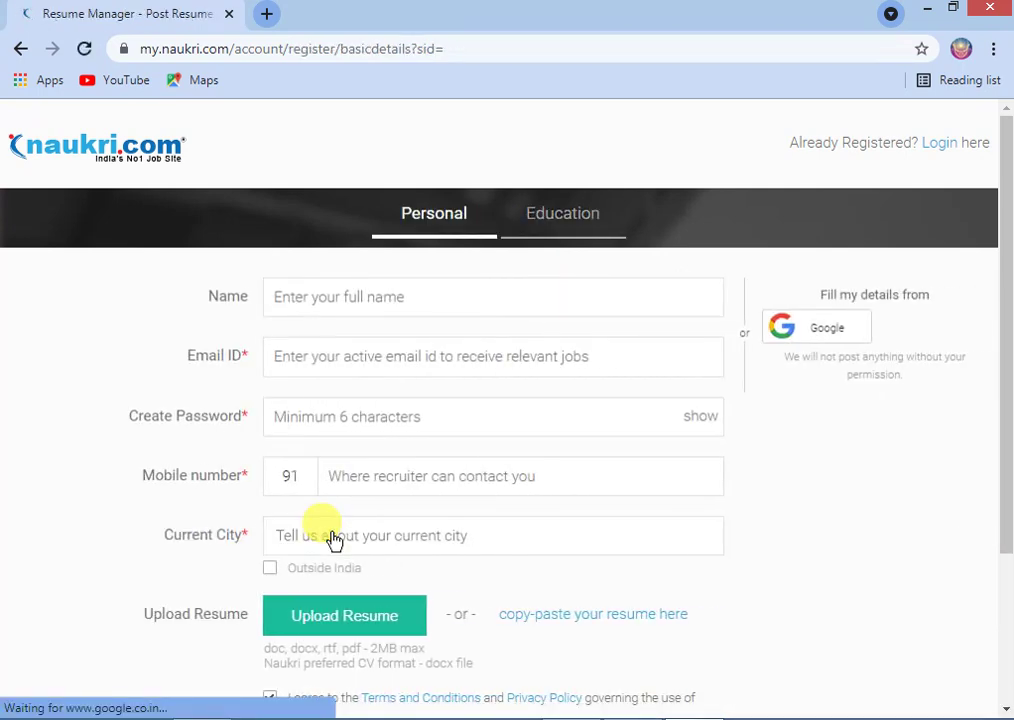
scroll(334, 540, down, 1)
click(377, 209)
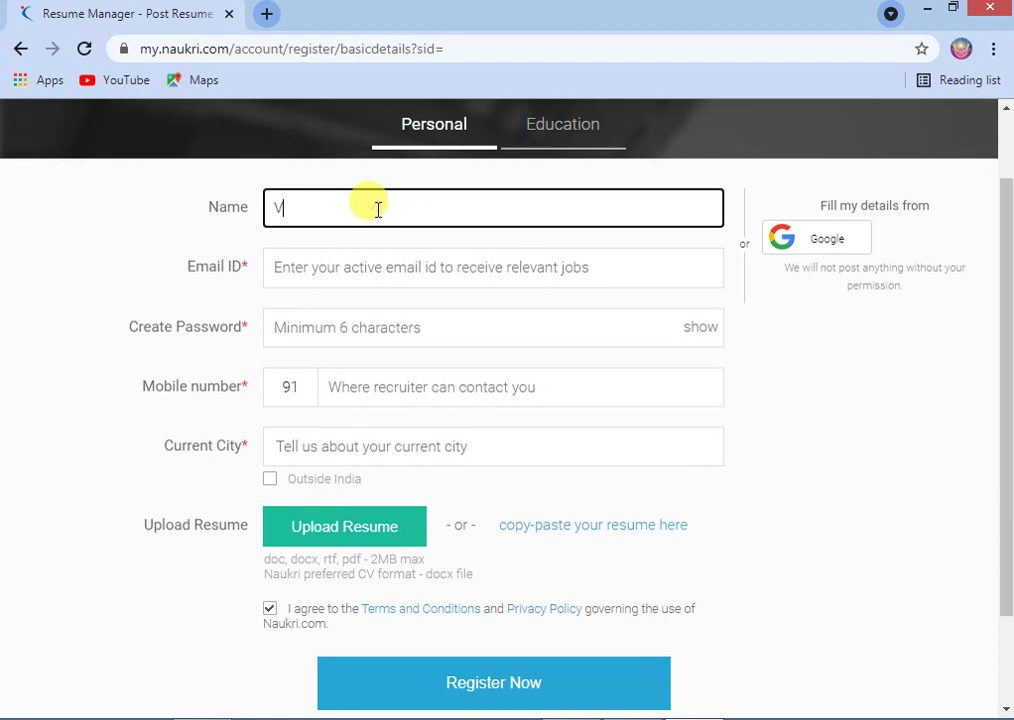
Step: Enter the candidate's Gmail e-mail address in Email ID, correcting typos
click(345, 258)
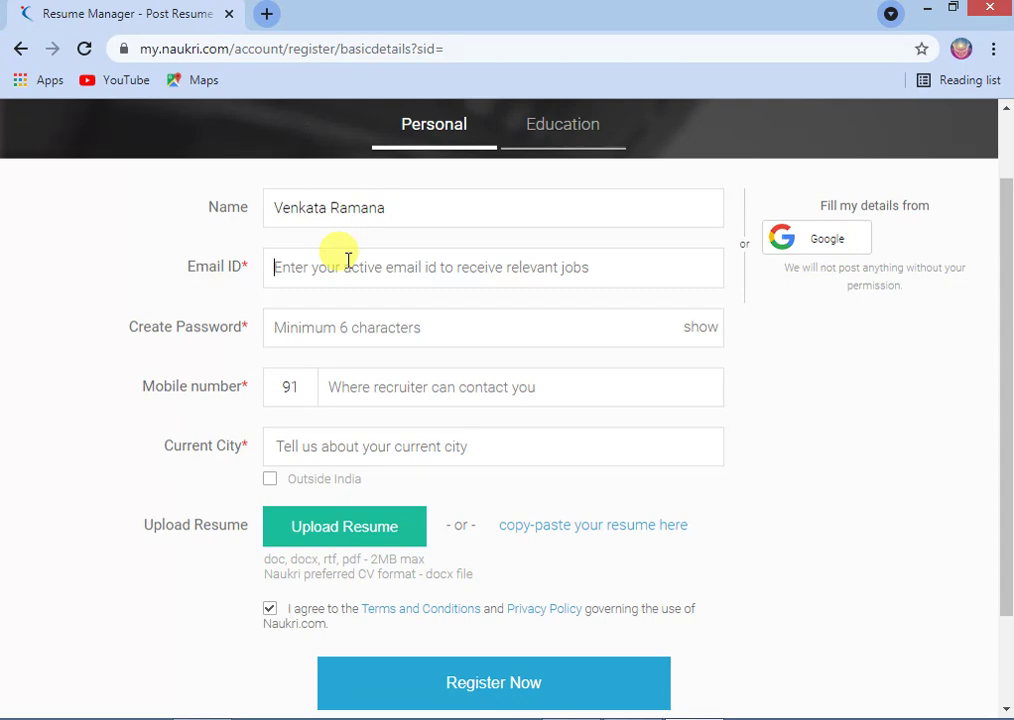
text(a)
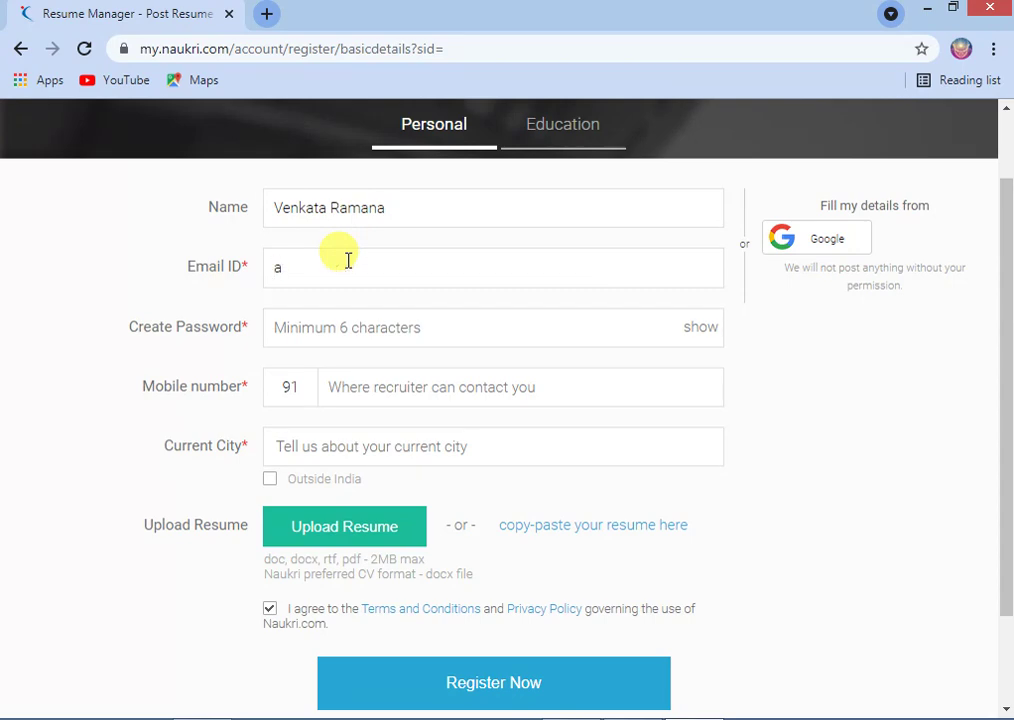
key(BackSpace)
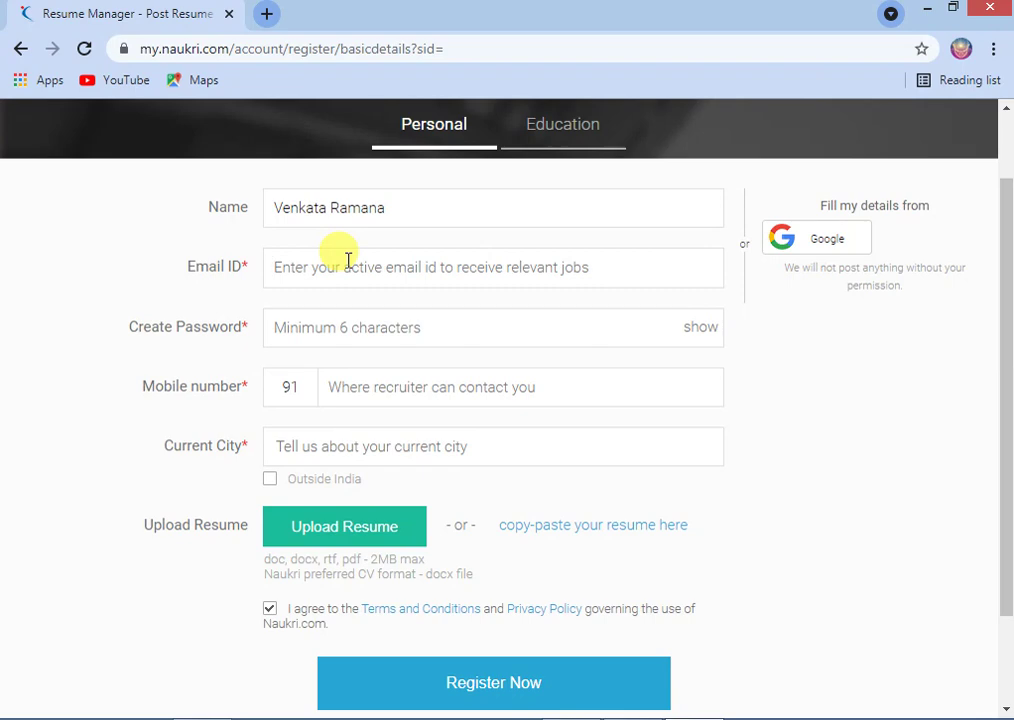
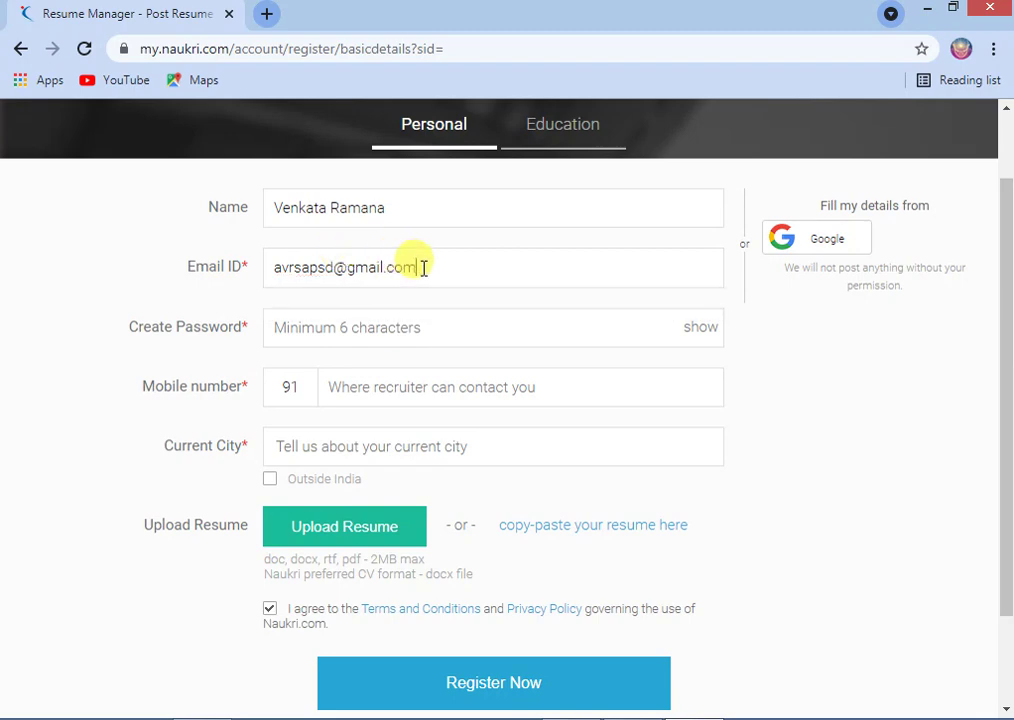
Step: Enter the account password in Create Password, clearing and retyping it
click(338, 320)
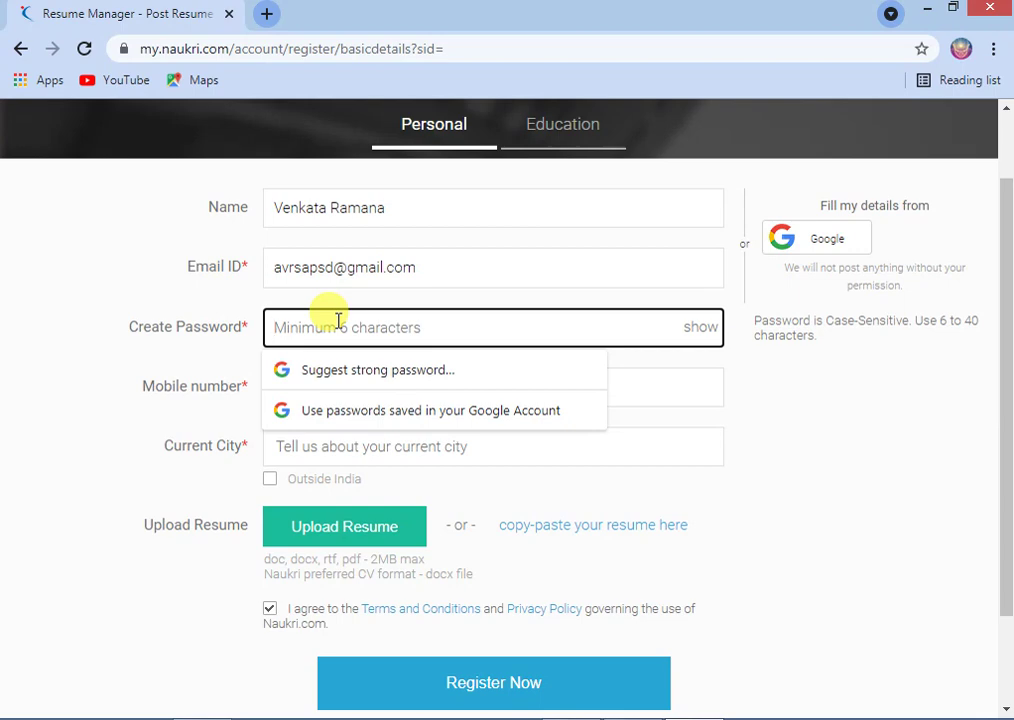
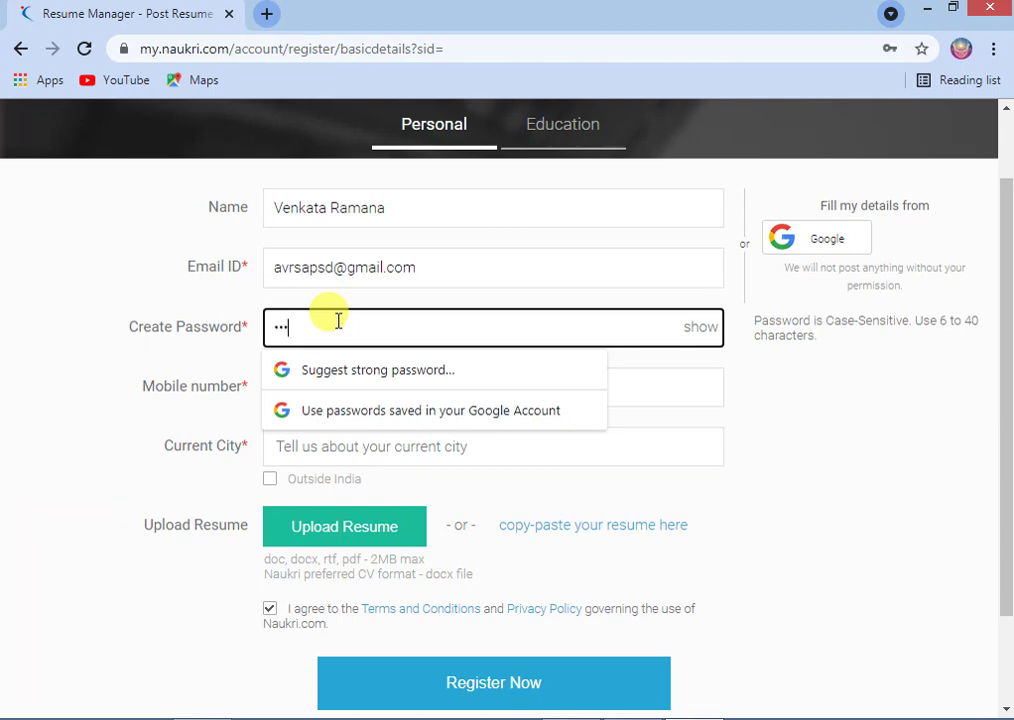
click(833, 450)
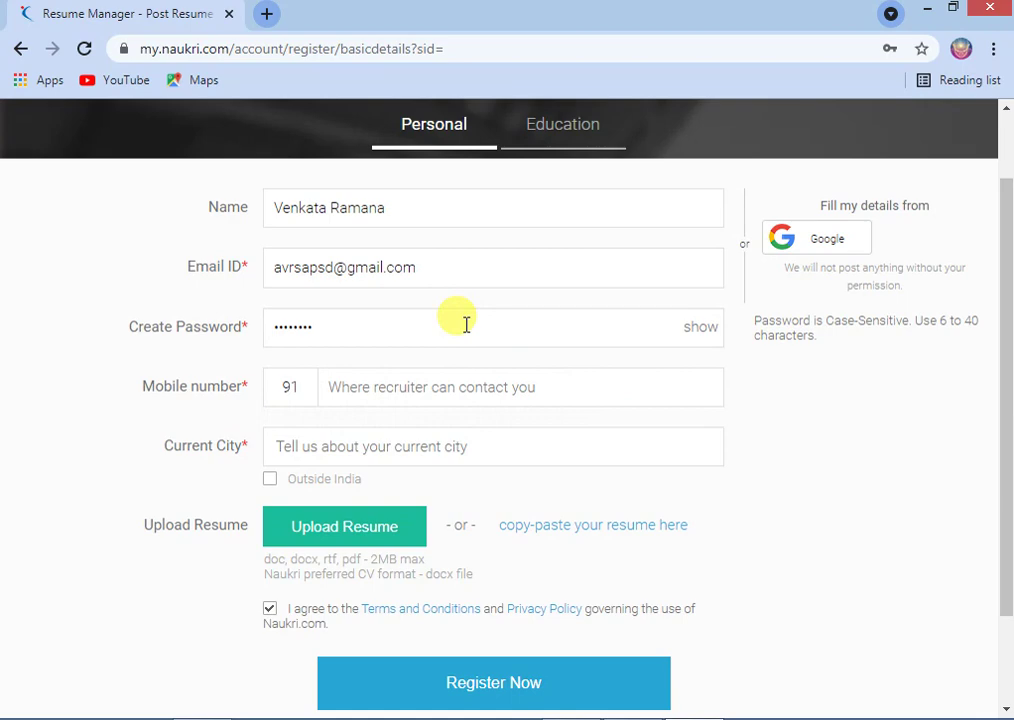
click(398, 324)
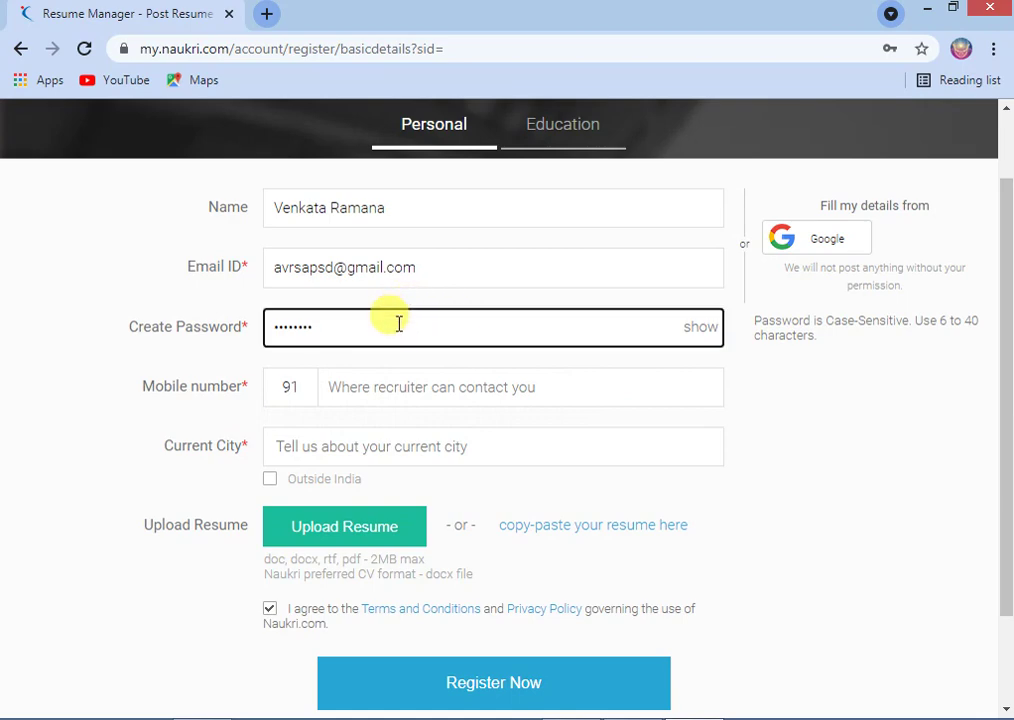
key(ctrl+a)
key(BackSpace)
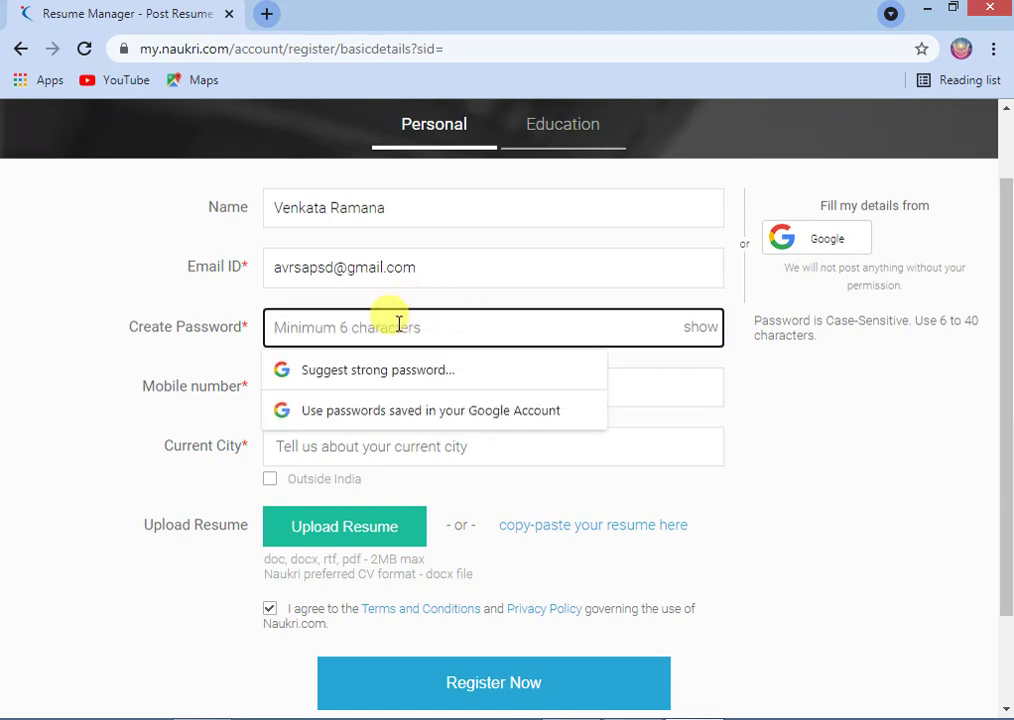
text(•••••••••••)
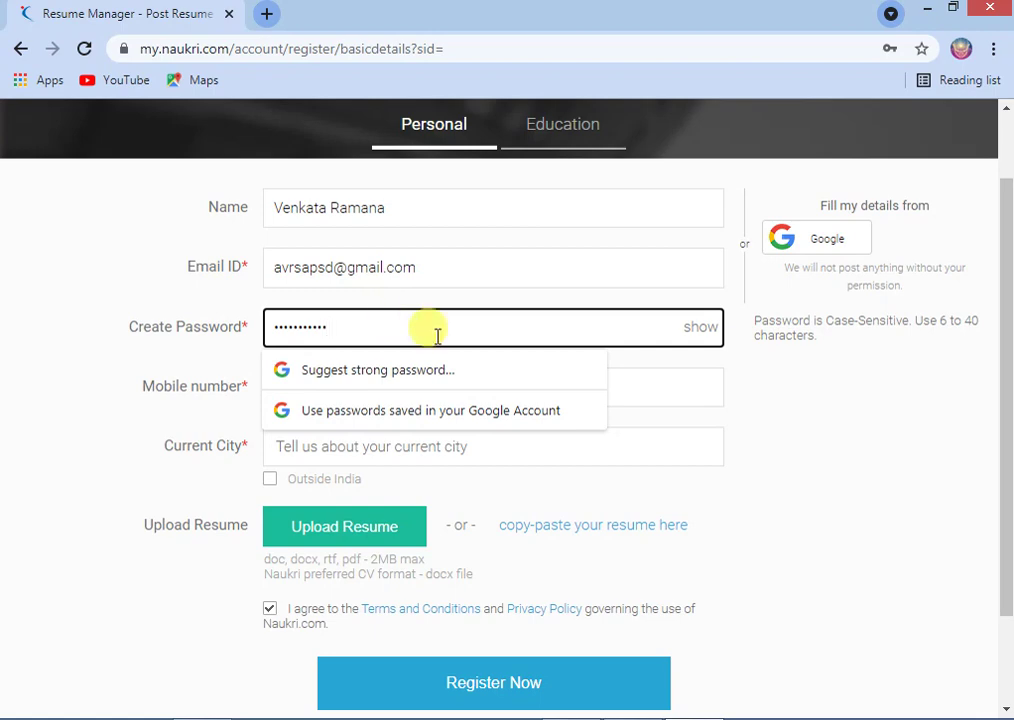
click(767, 455)
click(357, 381)
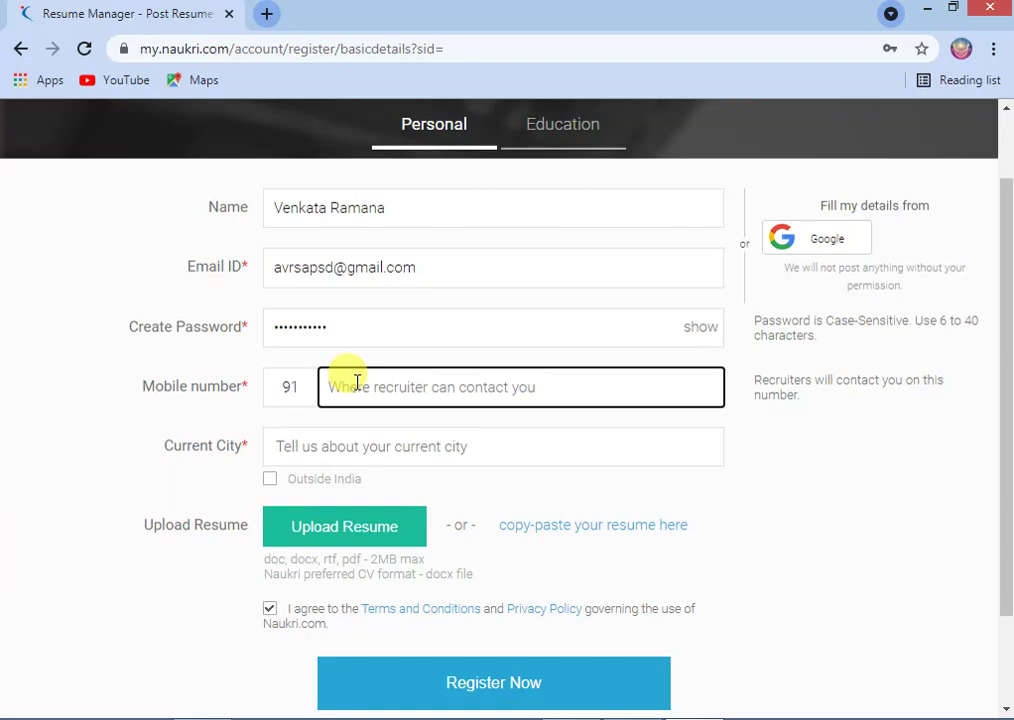
Step: Enter the mobile number, correcting its last digit
text(8)
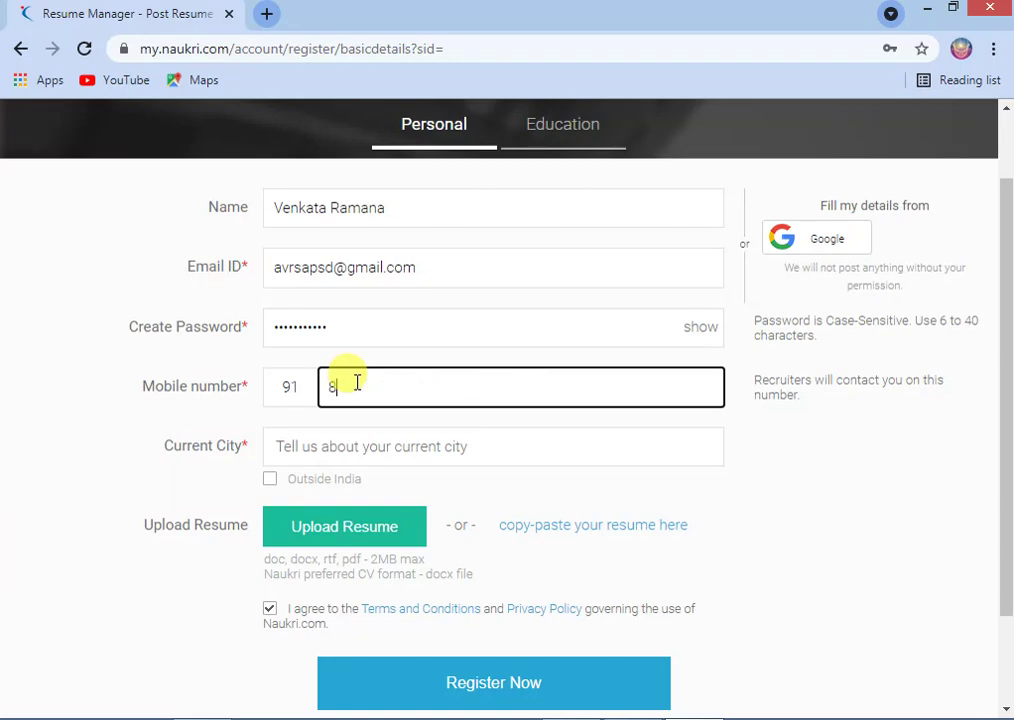
text(000000009)
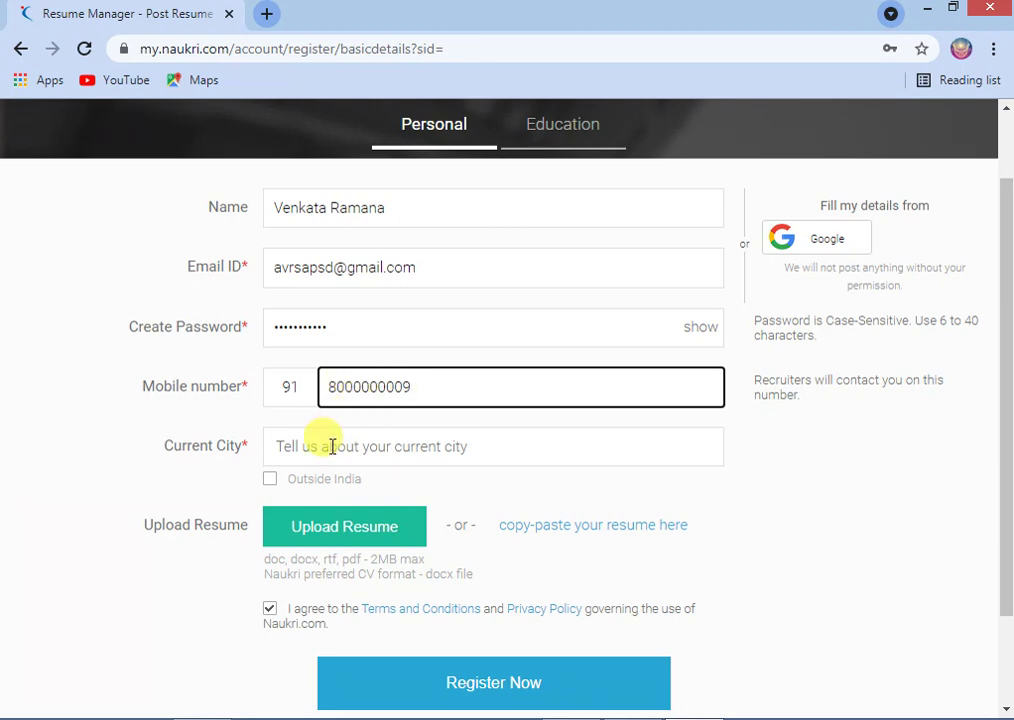
click(332, 446)
click(421, 389)
key(BackSpace)
text(0)
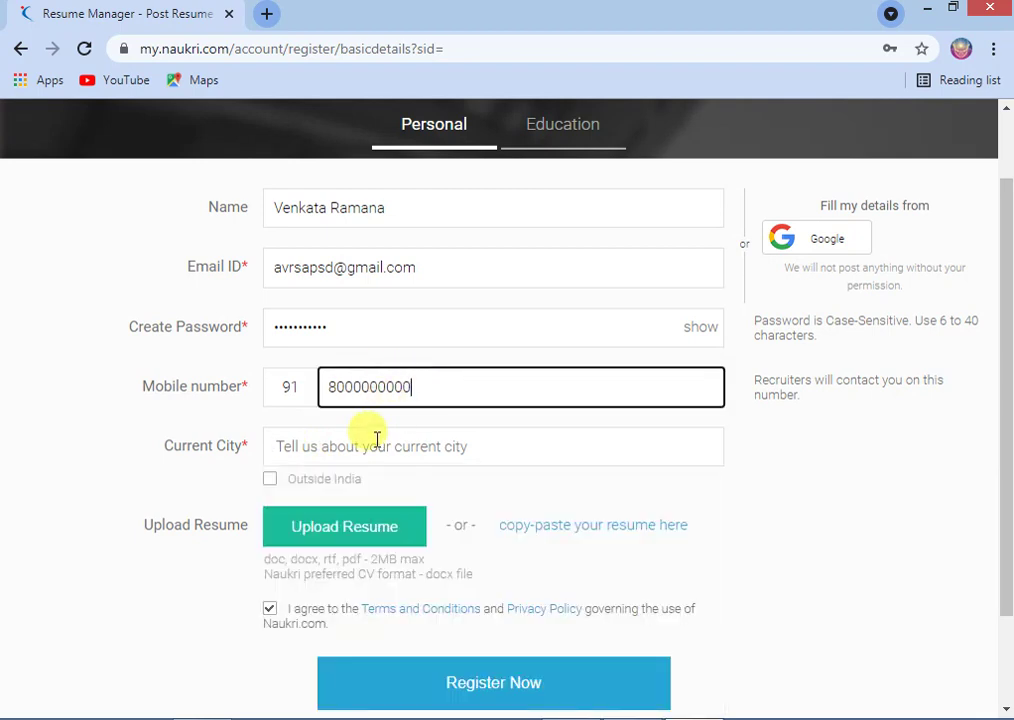
Step: Set the current city to Hyderabad/Secunderabad from Popular Locations
click(371, 452)
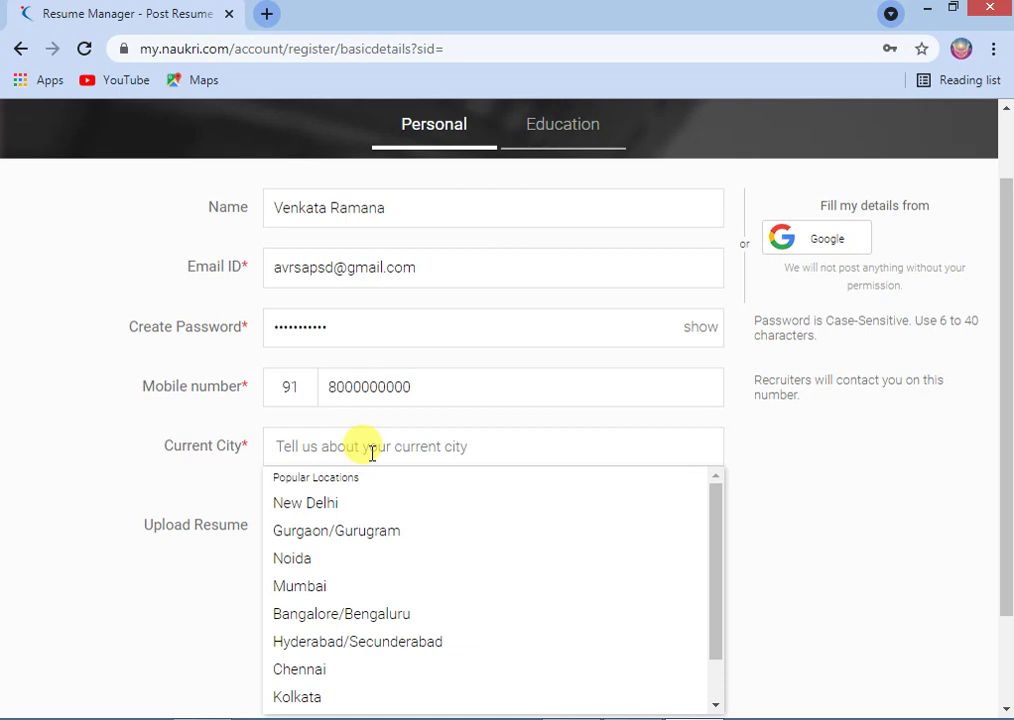
click(359, 655)
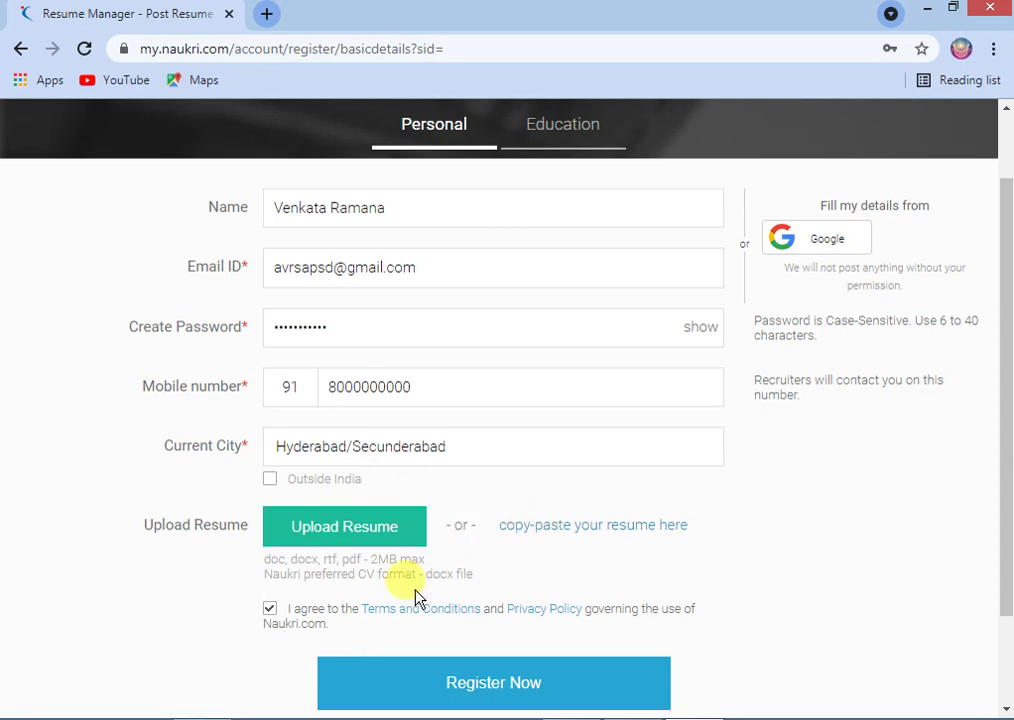
click(388, 543)
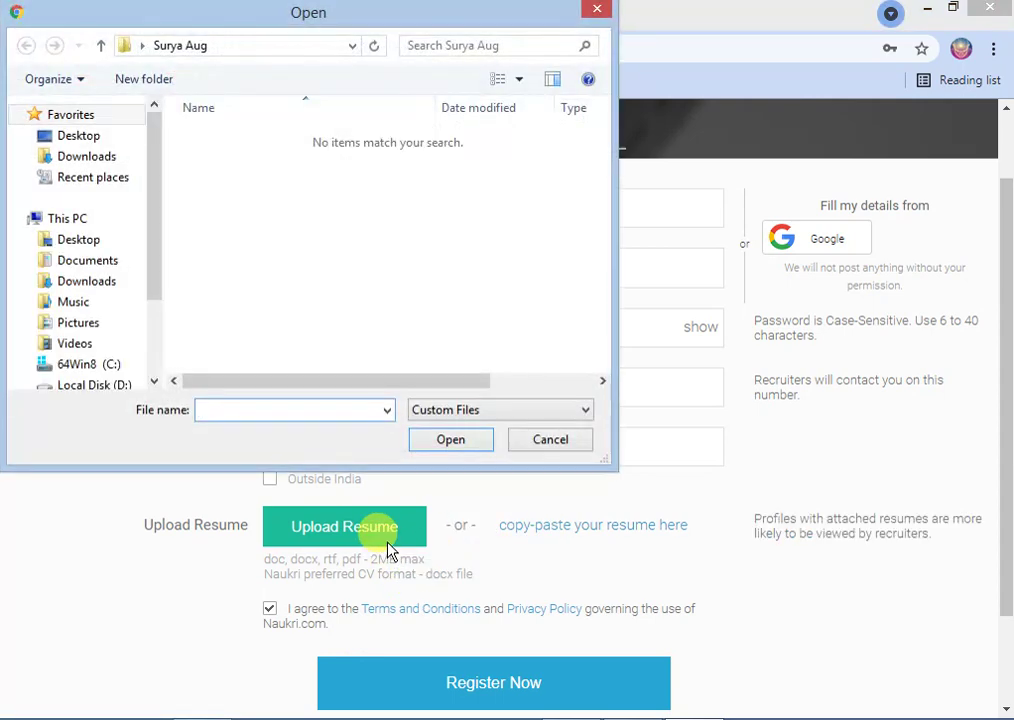
Step: Select the SAP SD Fresher .docx resume on the Desktop for upload
click(100, 139)
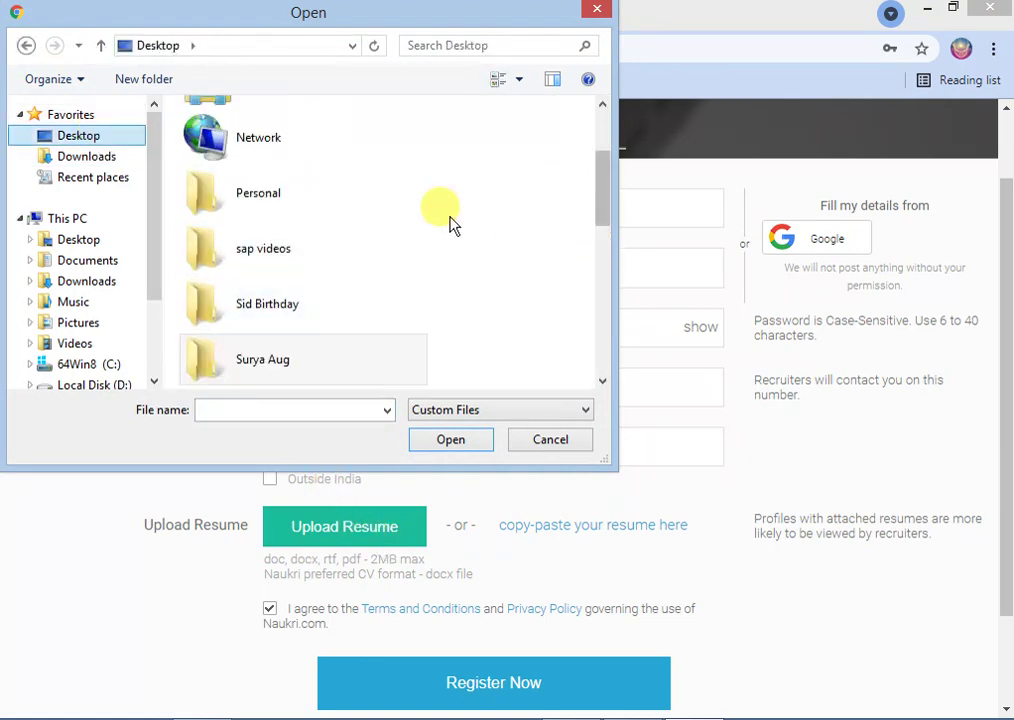
scroll(301, 260, up, 3)
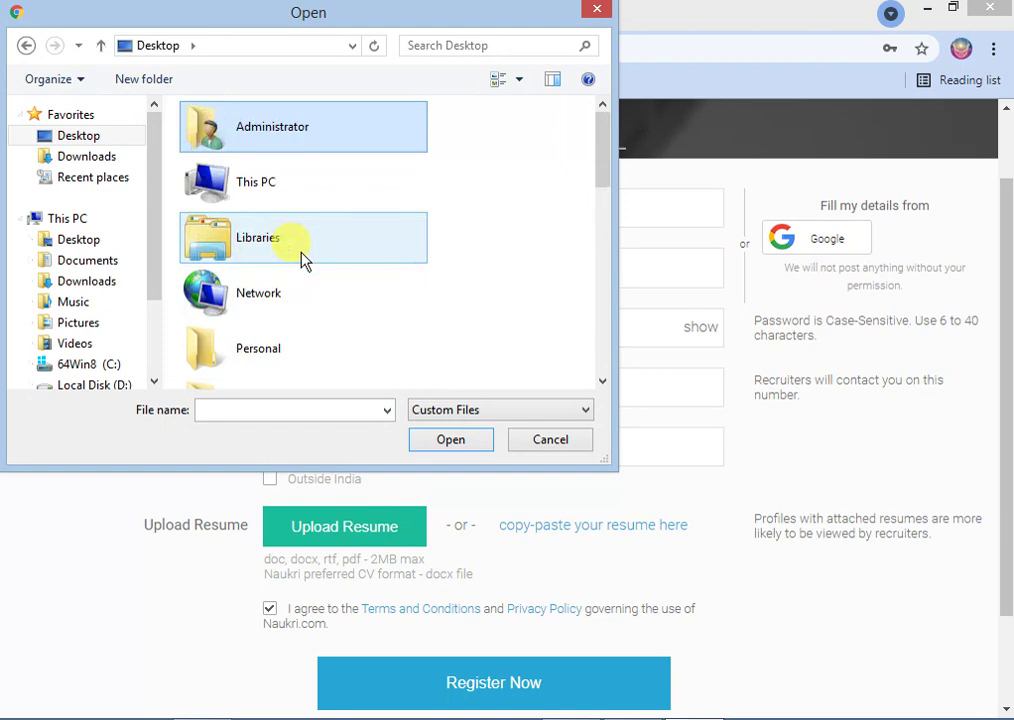
click(601, 262)
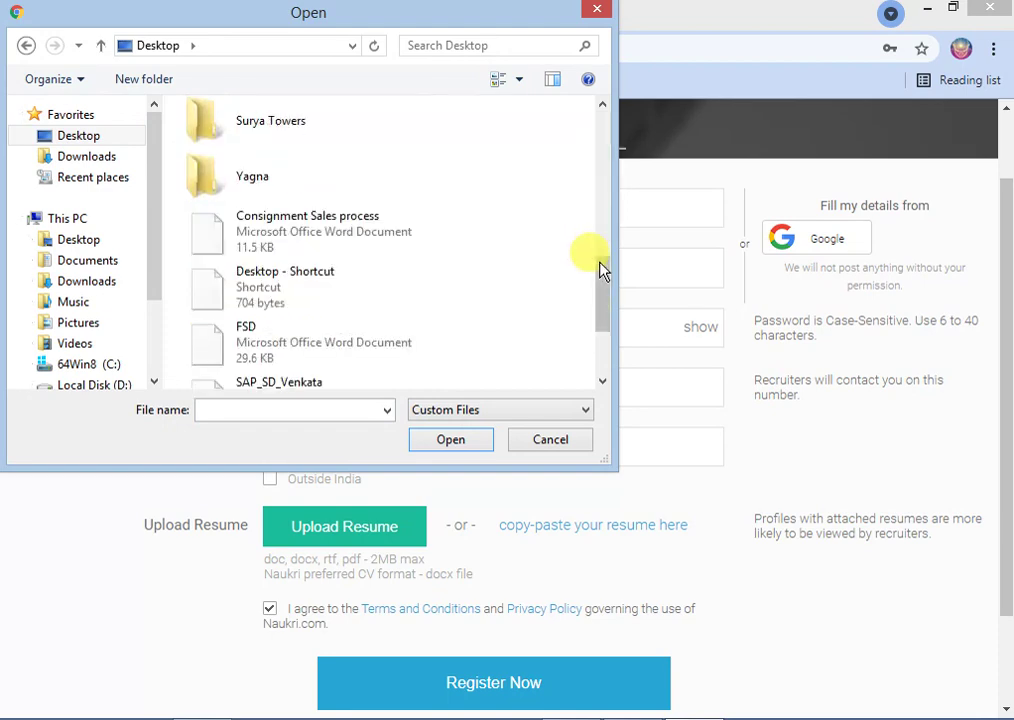
click(601, 262)
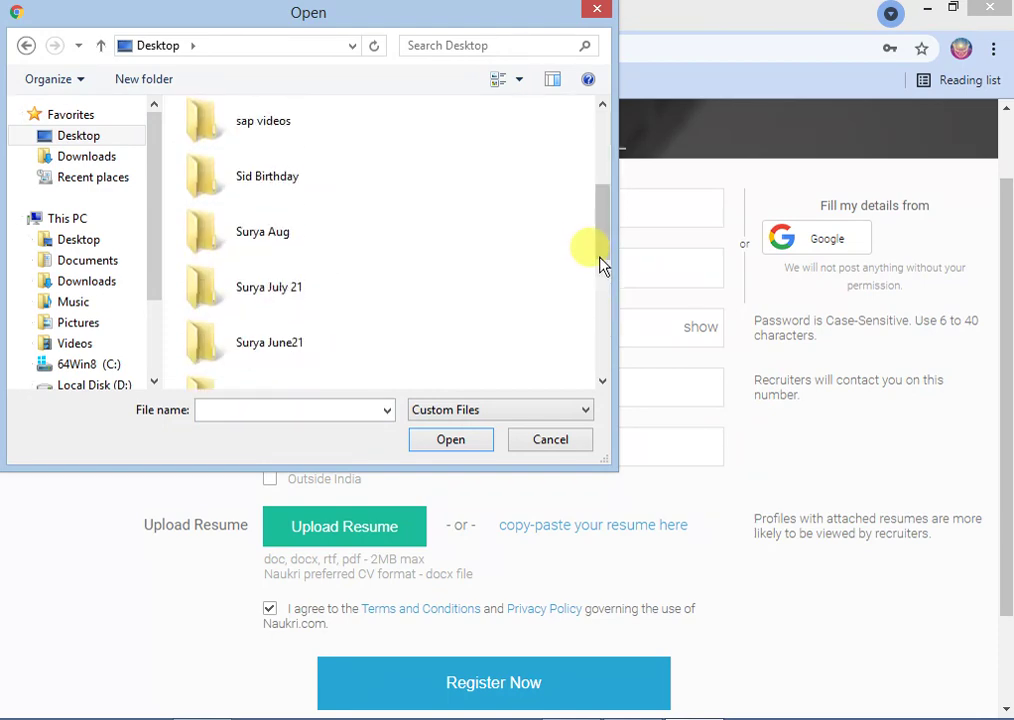
click(289, 257)
key(Down)
key(Down)
key(Down)
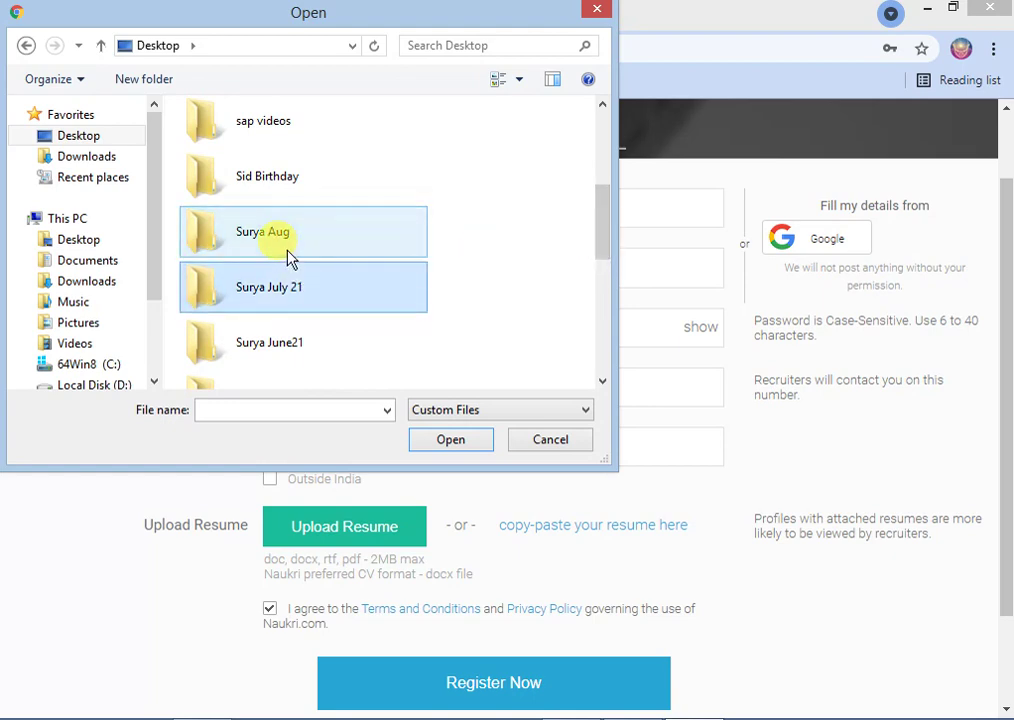
key(Down)
key(Down)
key(Down)
key(Down)
key(Down)
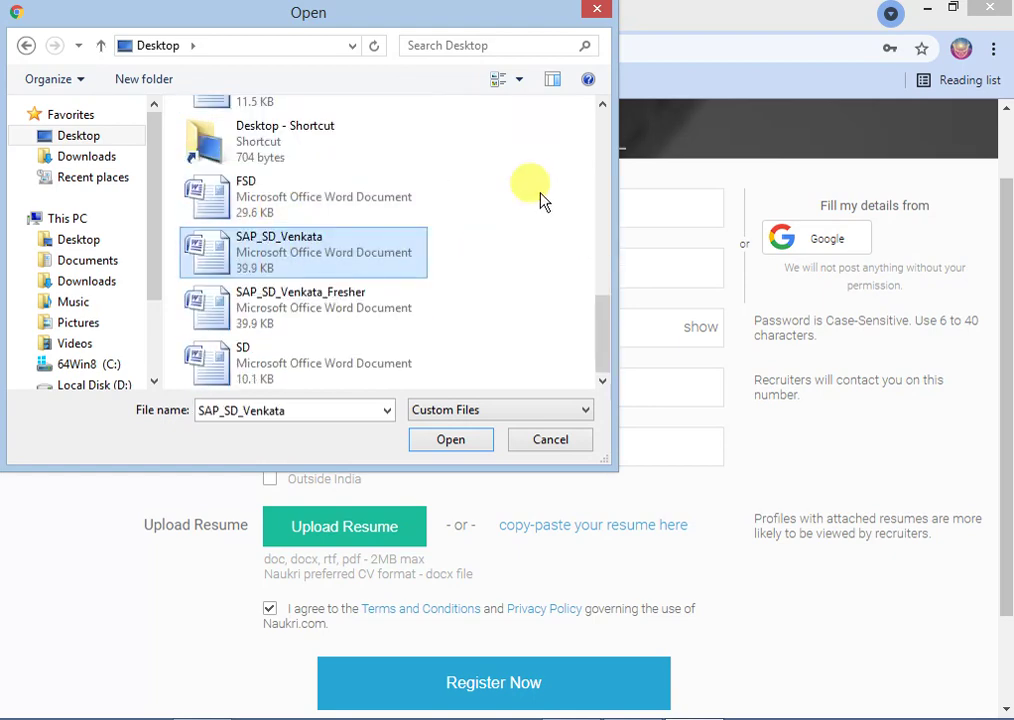
key(Down)
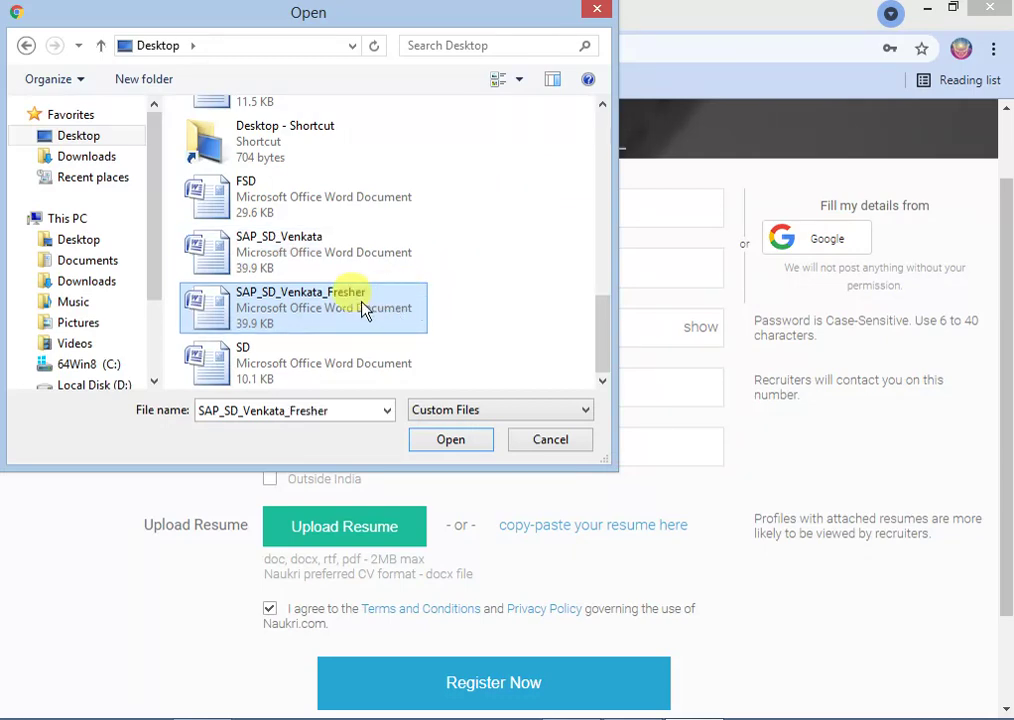
double_click(362, 310)
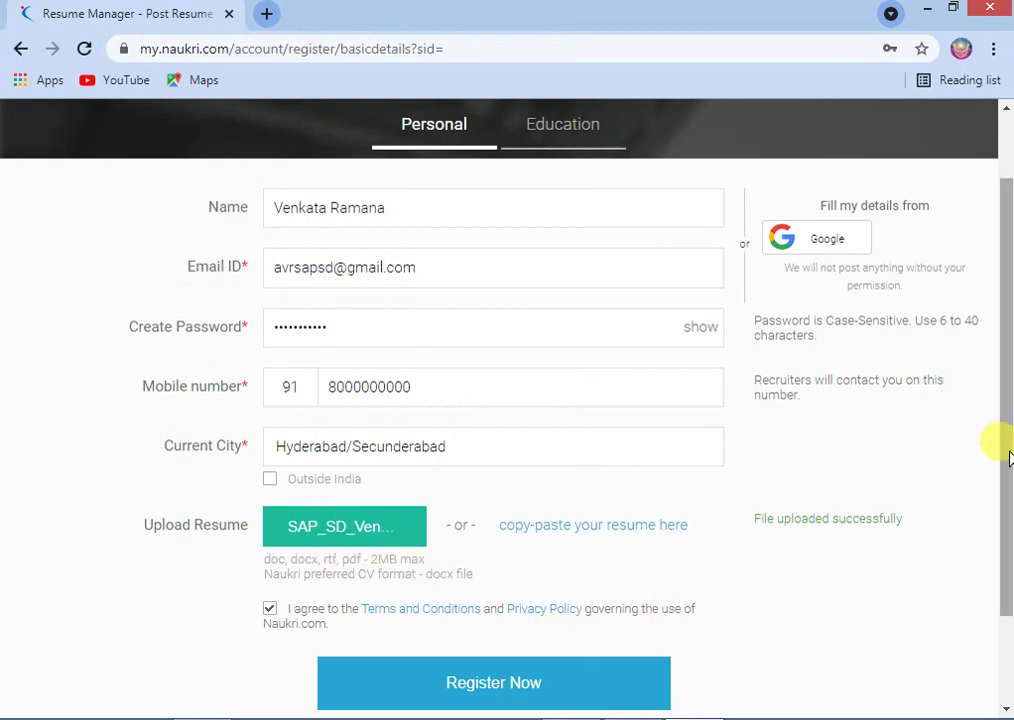
Step: Accept the Terms and Conditions and submit the registration with the resume attached
mouse_move(1007, 441)
mouse_down()
mouse_move(1008, 516)
mouse_move(1005, 464)
mouse_up()
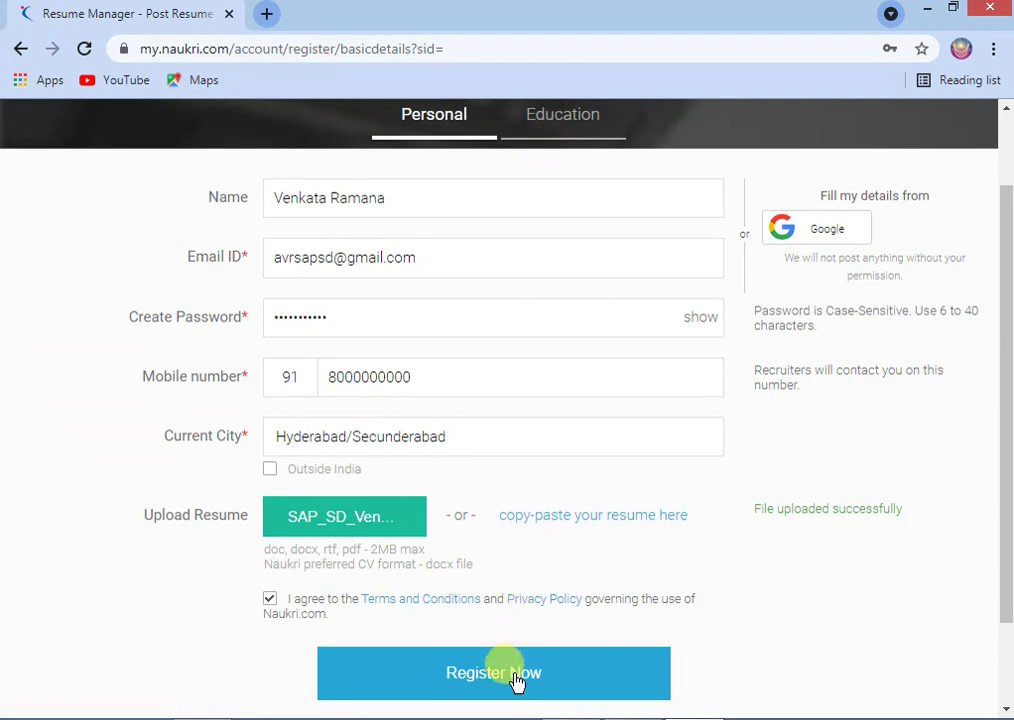
click(271, 603)
click(271, 603)
click(478, 680)
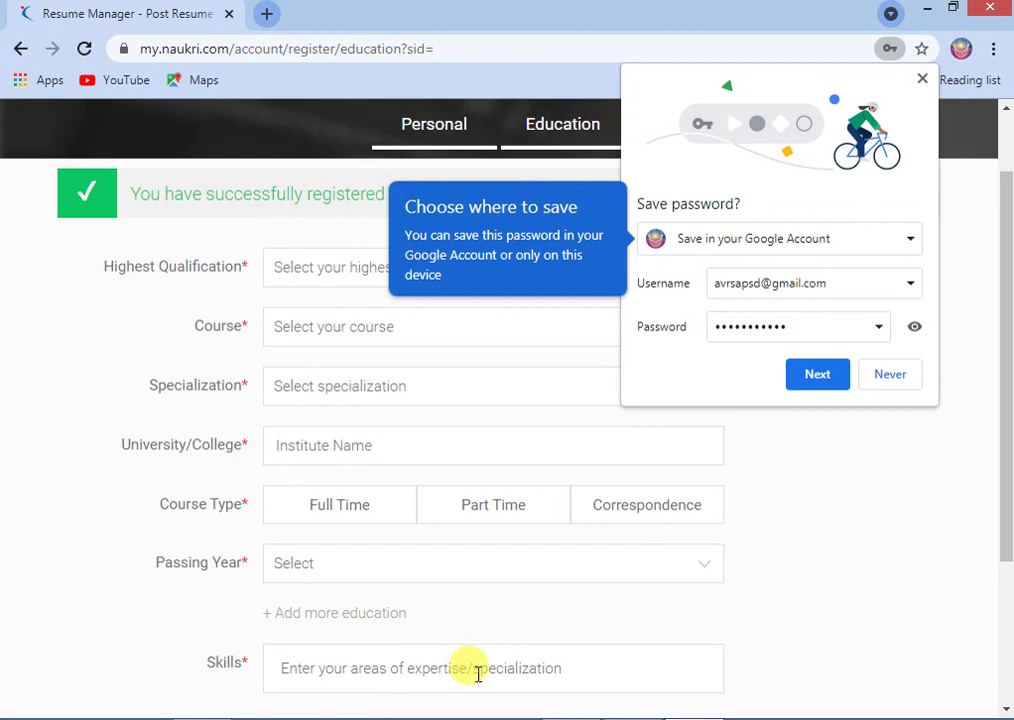
Step: Decline Chrome's offer to save the password and bring up the Highest Qualification list
click(912, 390)
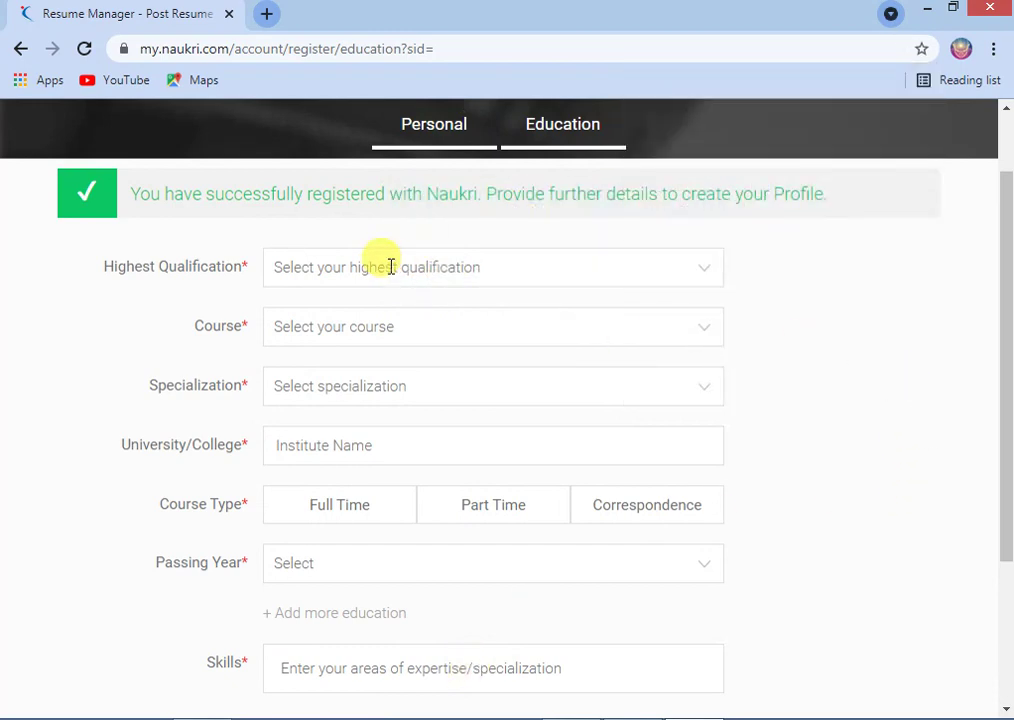
click(391, 267)
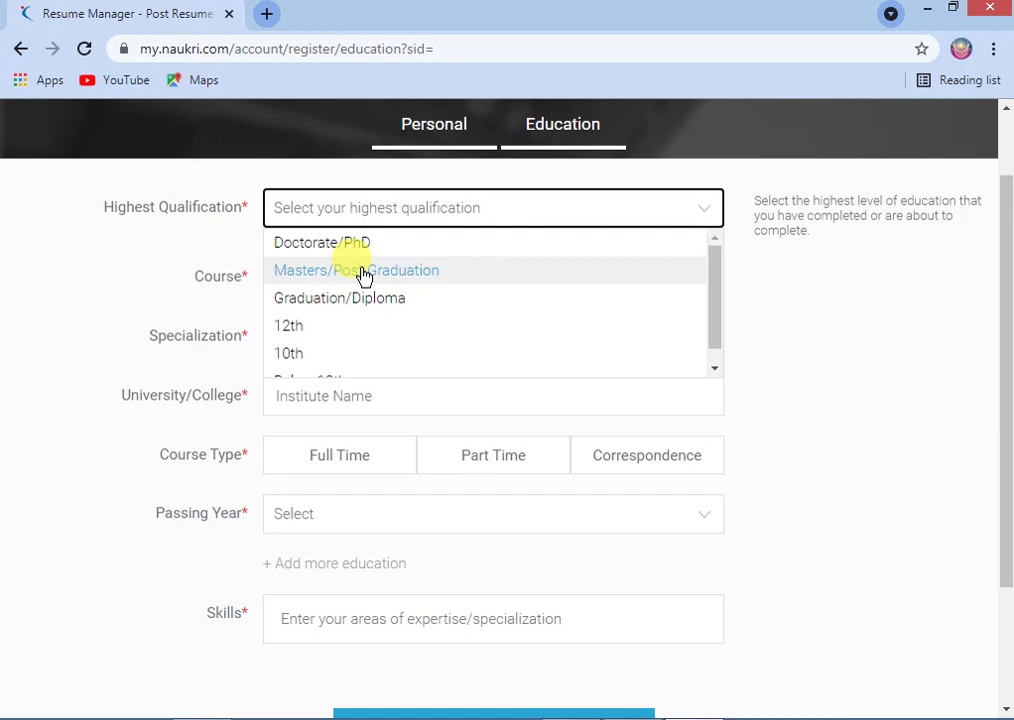
Step: Fill in qualification Masters/Post-Graduation, course MBA/PGDM and specialization Marketing
click(360, 283)
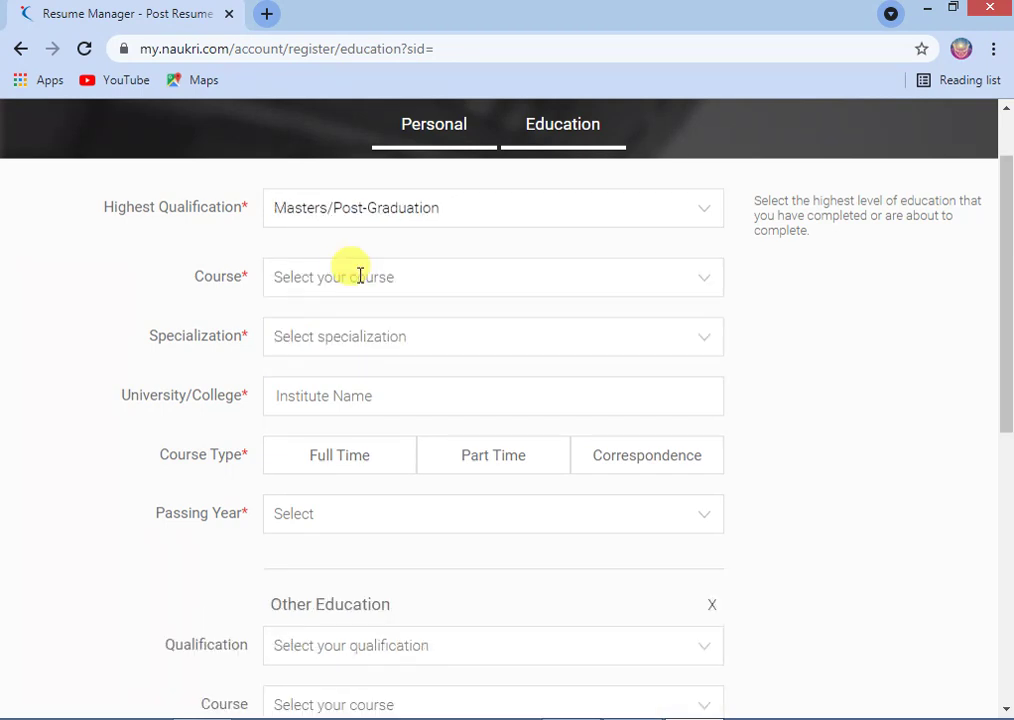
click(349, 277)
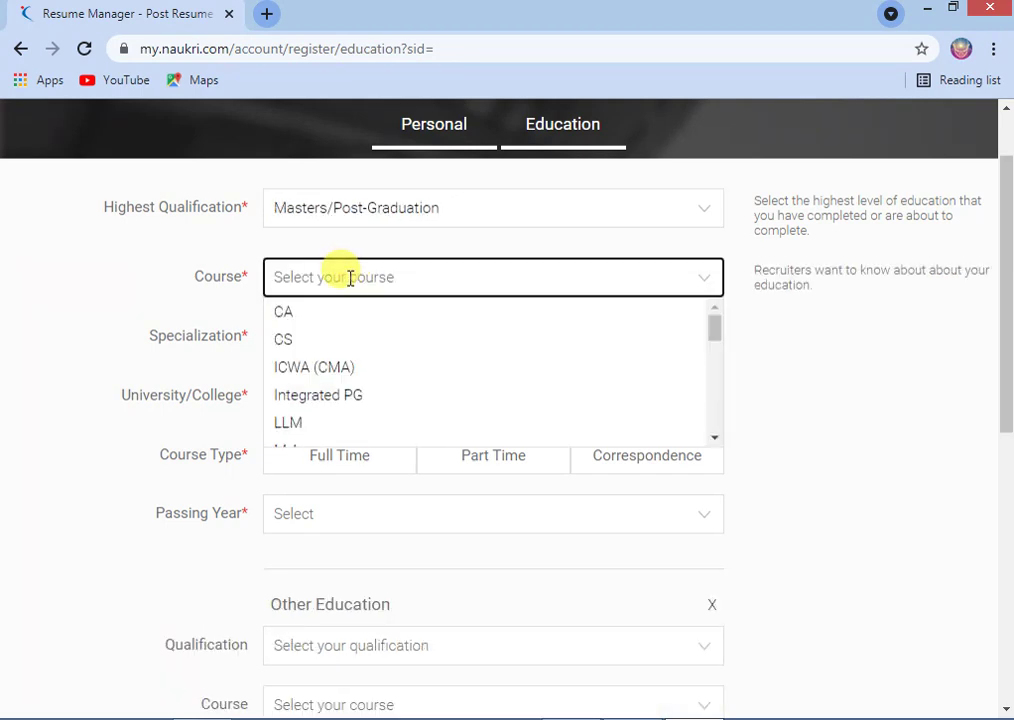
drag(715, 340, 716, 382)
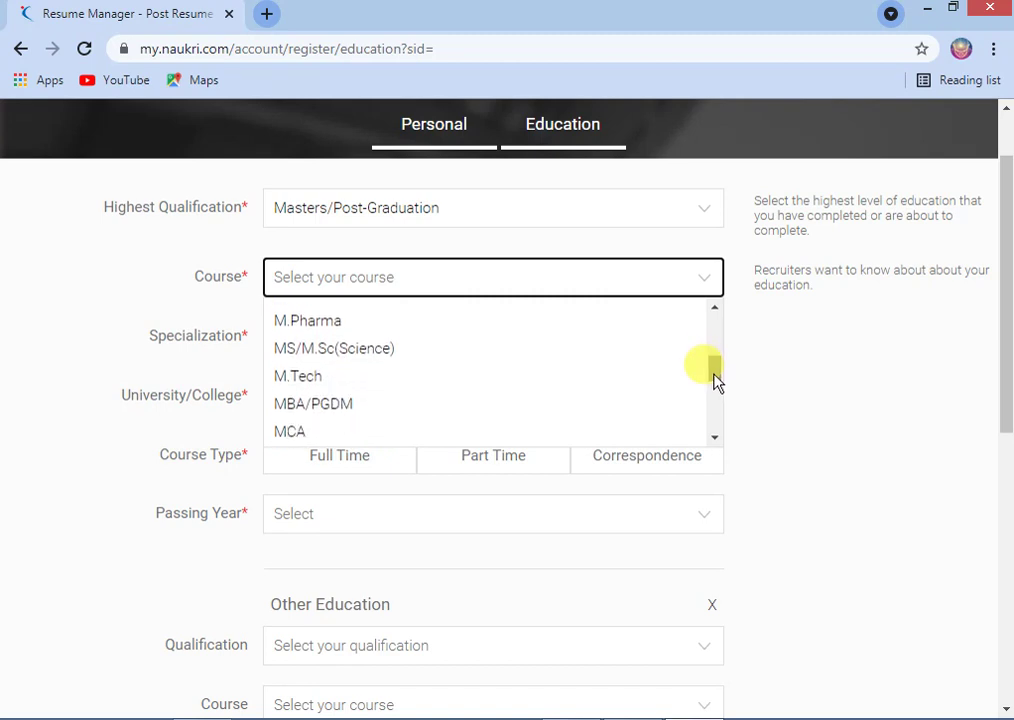
click(328, 410)
click(369, 337)
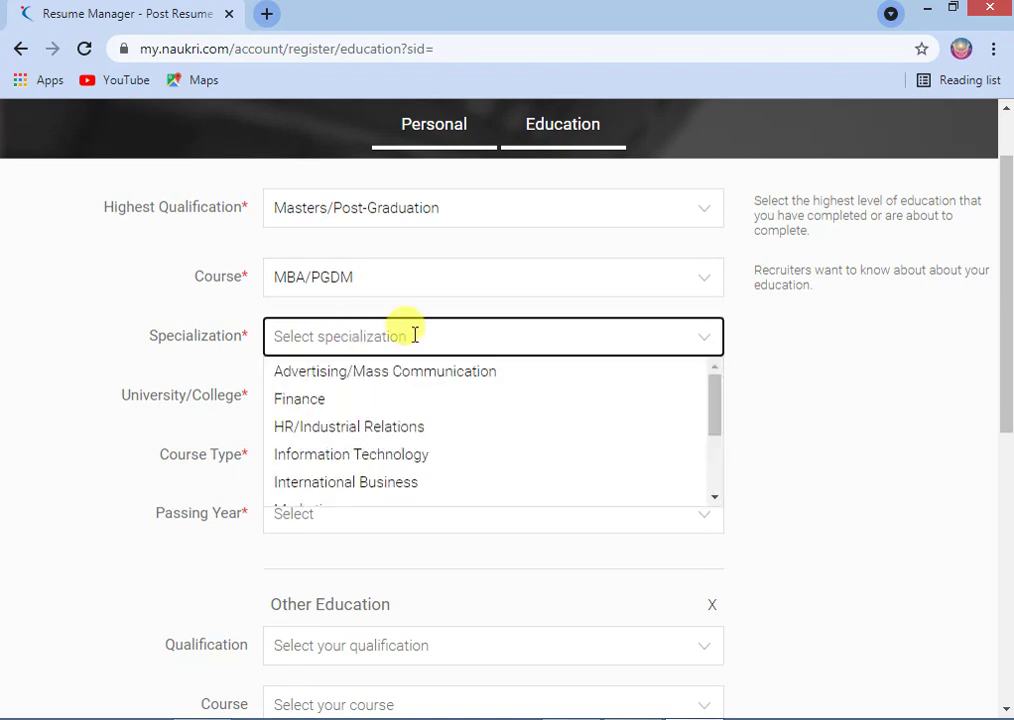
scroll(716, 468, down, 2)
scroll(716, 468, down, 1)
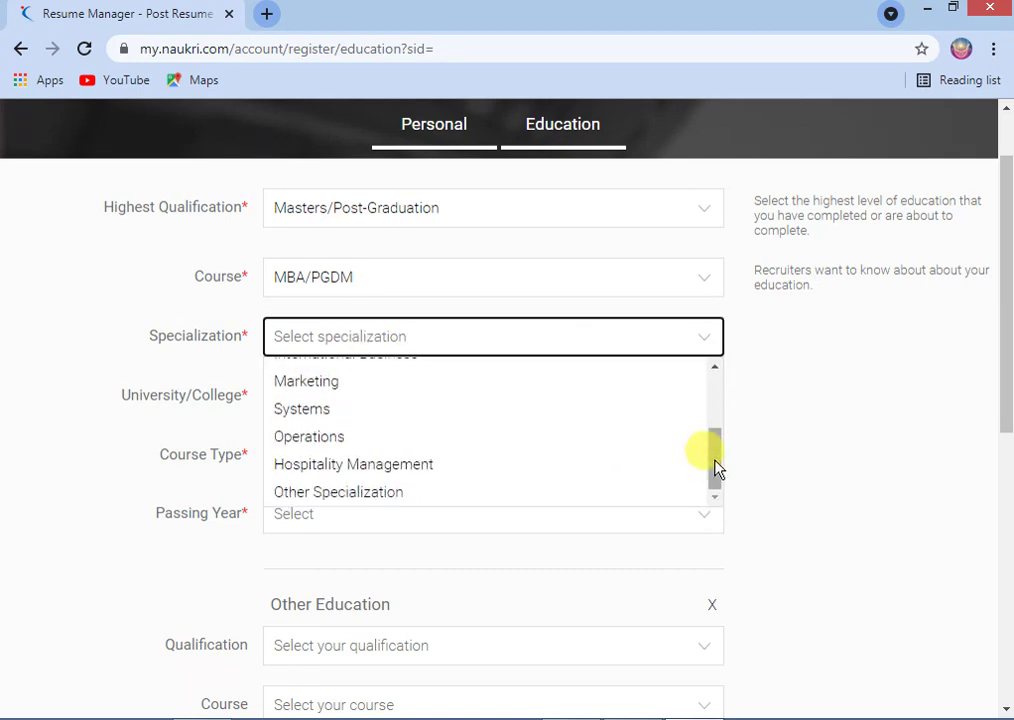
click(435, 398)
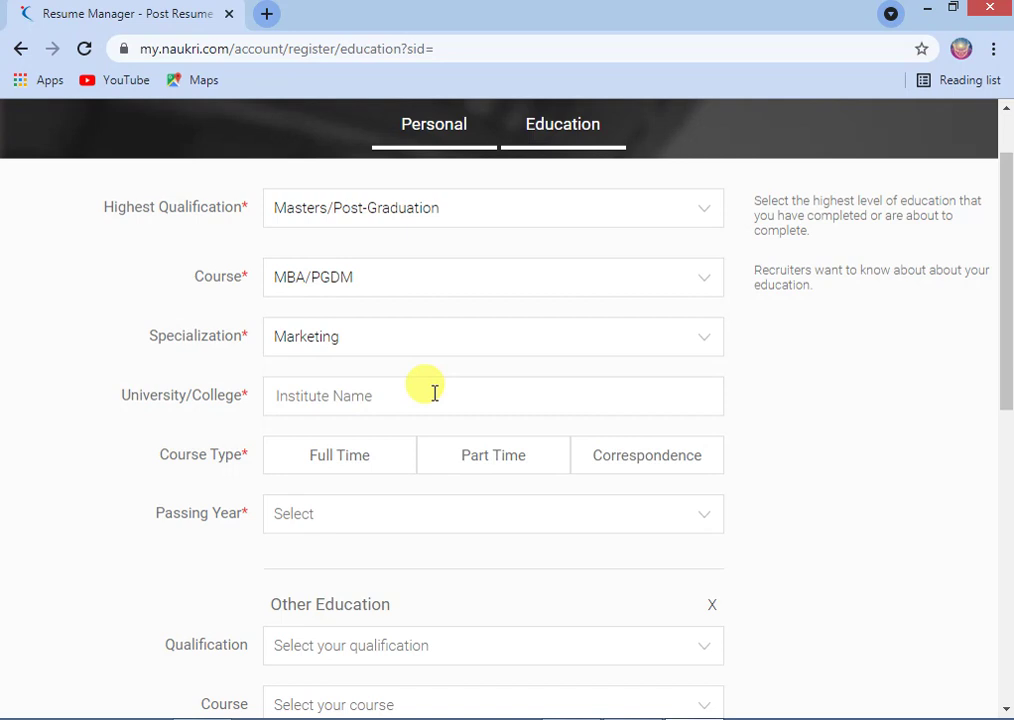
Step: Enter Osmania University as the institute and set the course type to Full Time
click(435, 393)
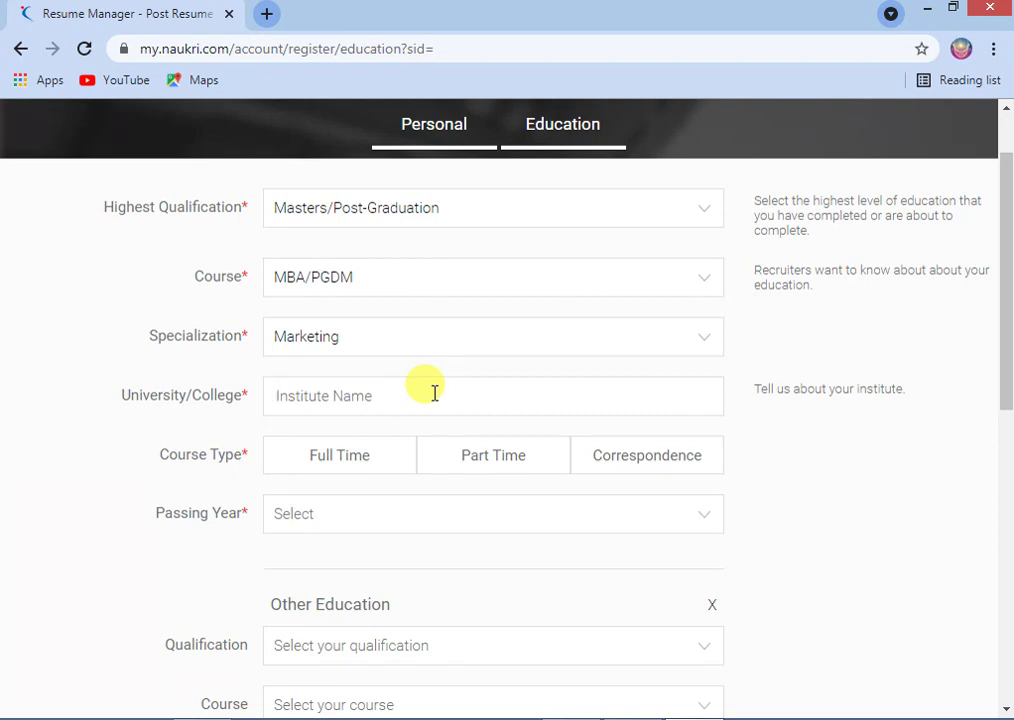
text(Osmani)
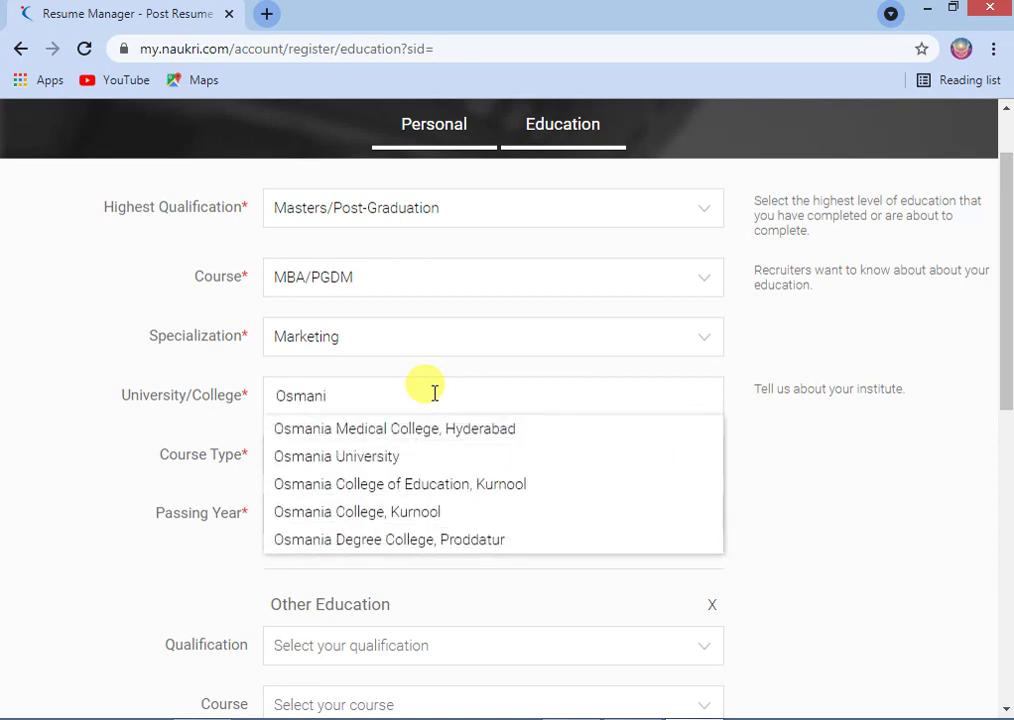
click(392, 458)
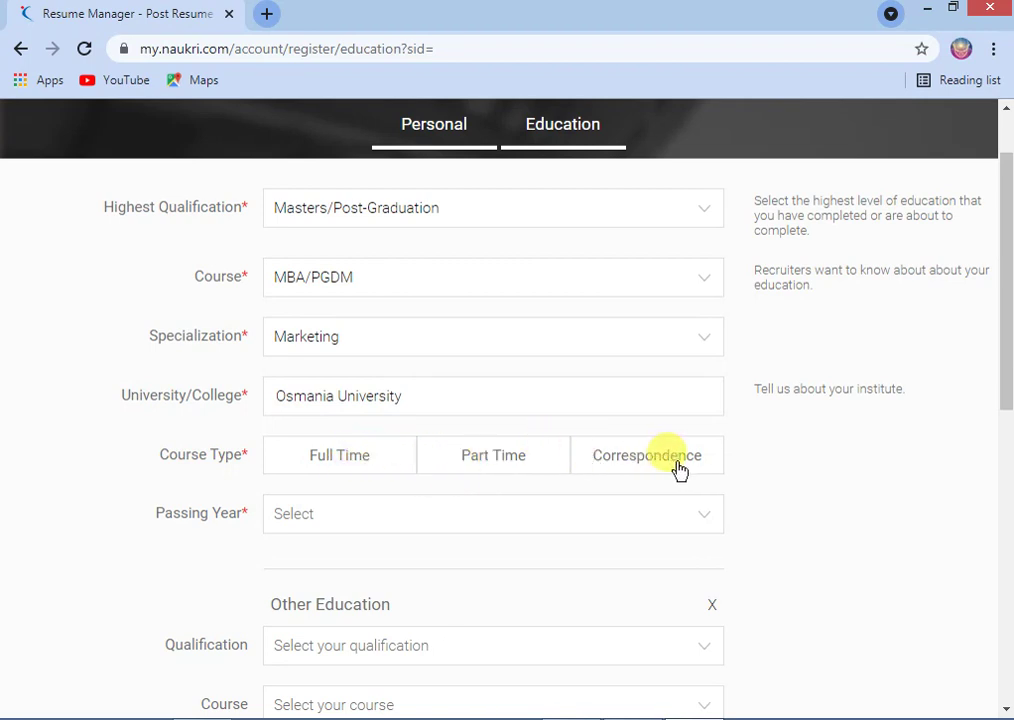
click(339, 466)
drag(1007, 310, 1003, 380)
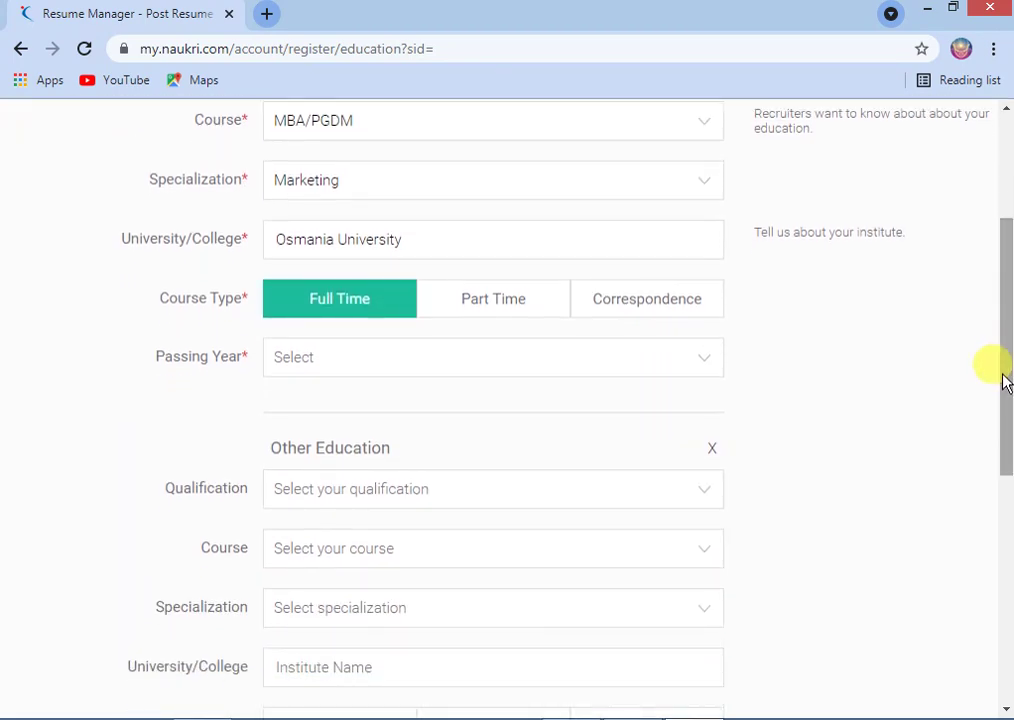
Step: Pick 2007 from the Passing Year list
click(554, 367)
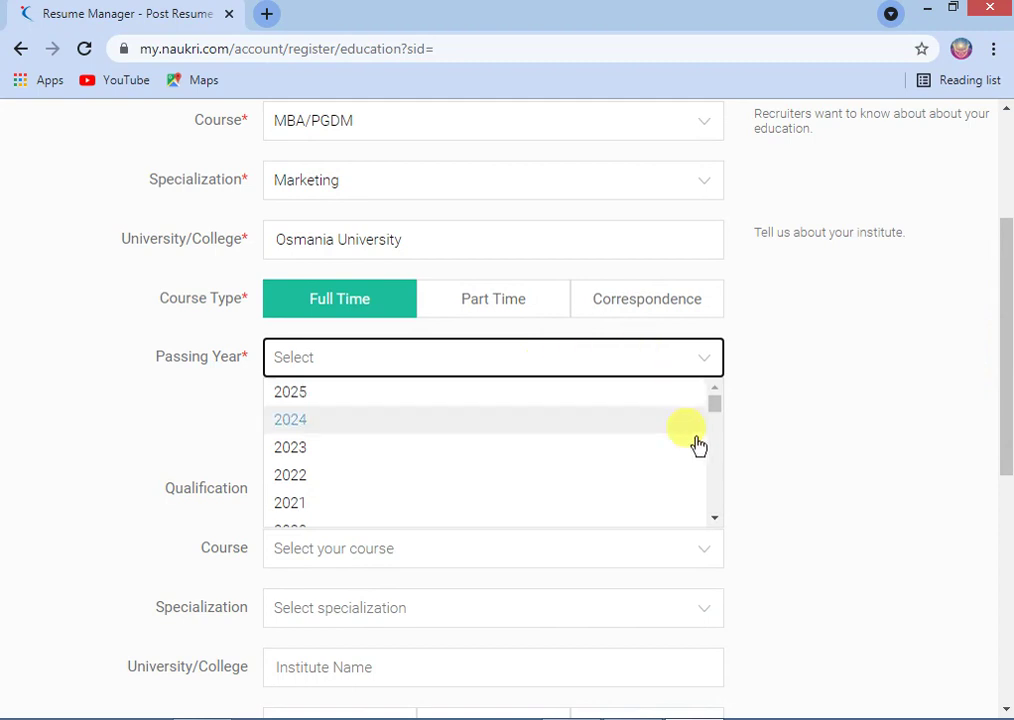
click(713, 479)
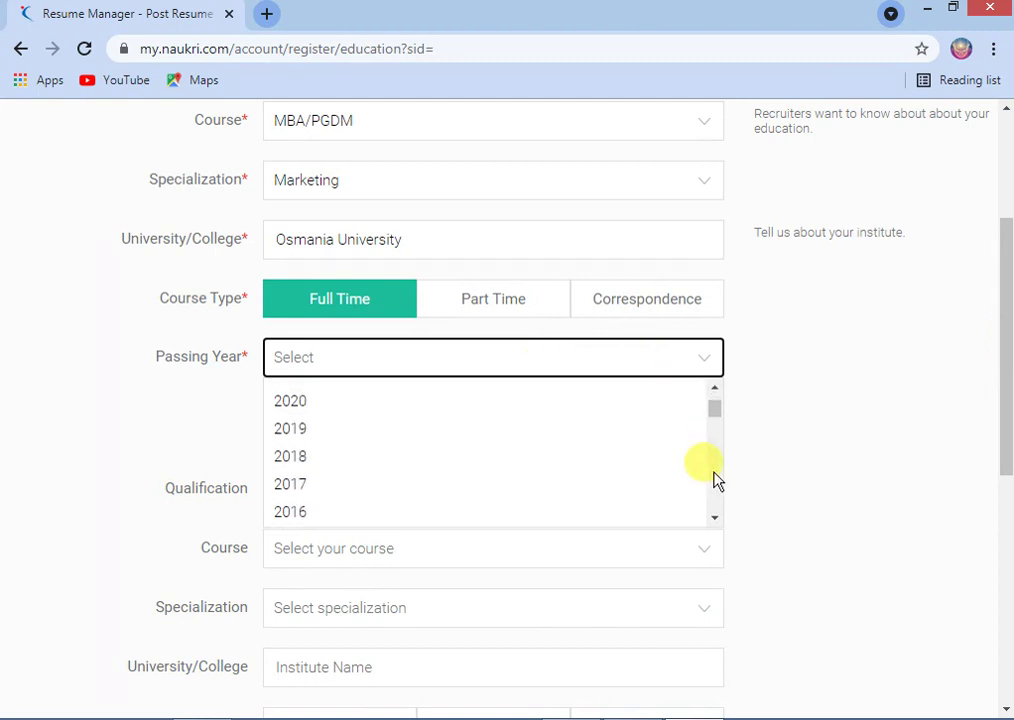
click(713, 479)
click(714, 479)
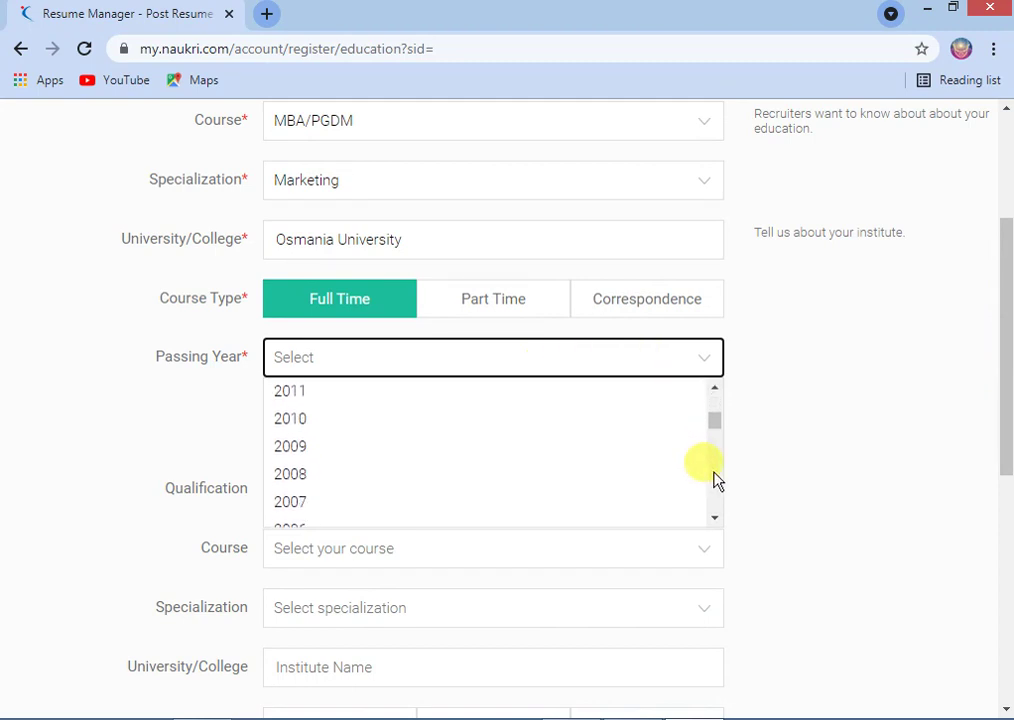
click(337, 505)
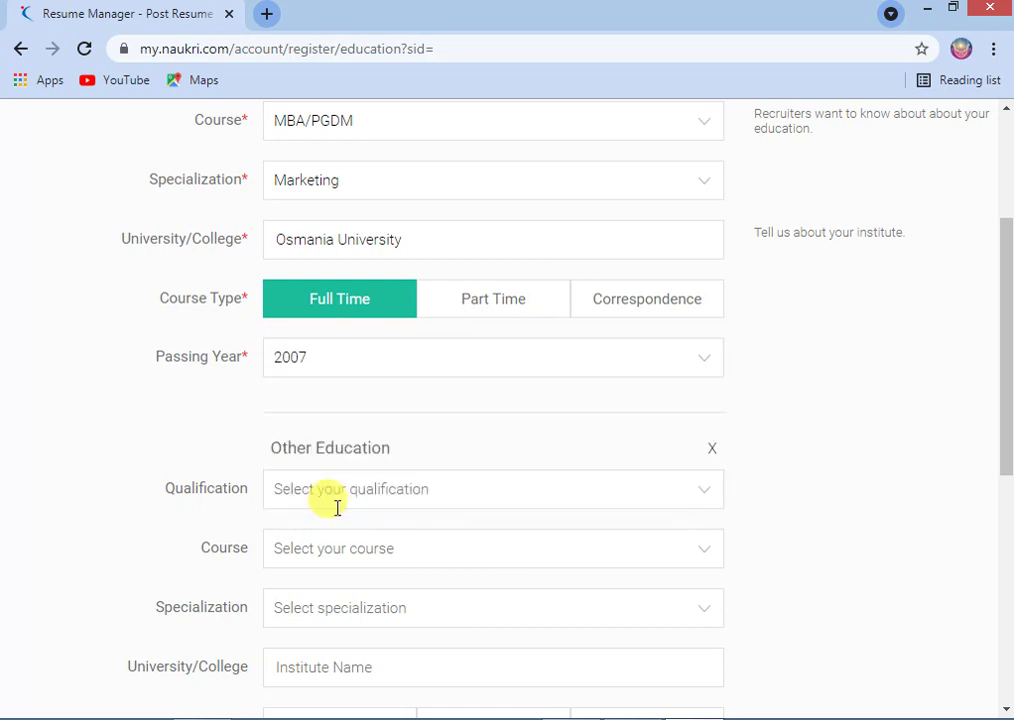
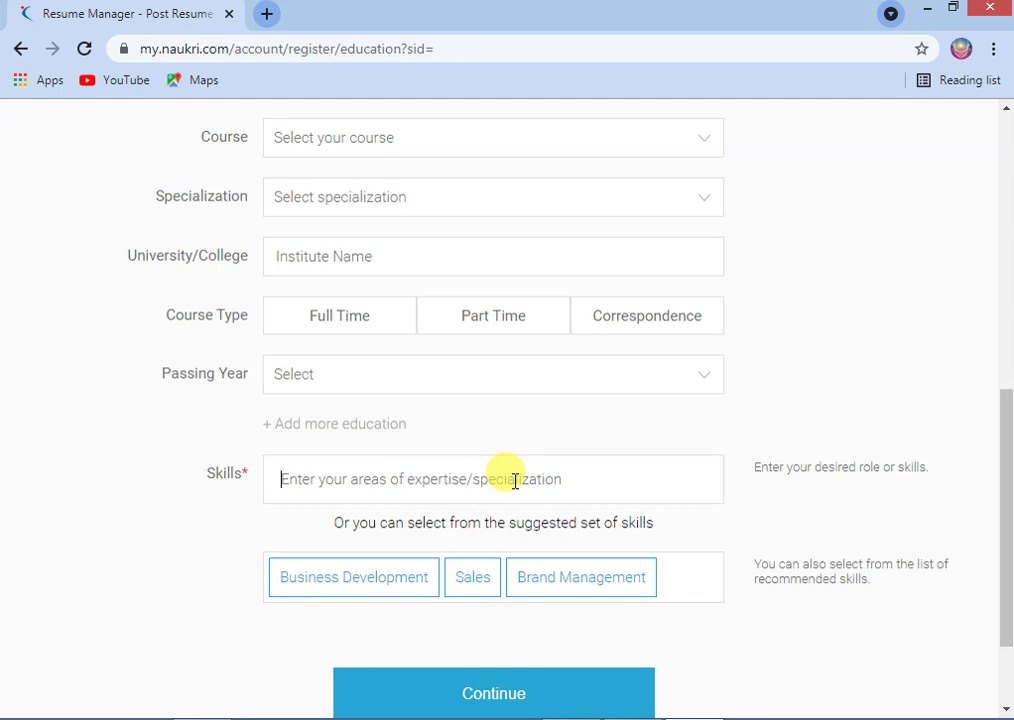
Step: Add SAP SD and SAP Sales & Distribution as skills and continue to the next page
text(SA)
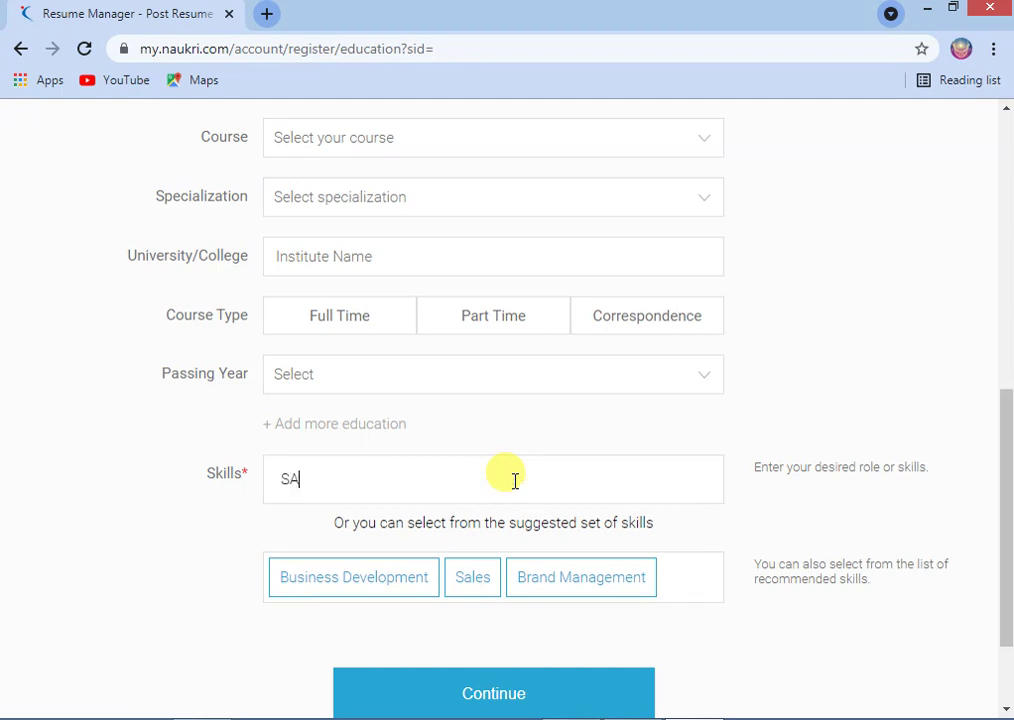
text(P SD)
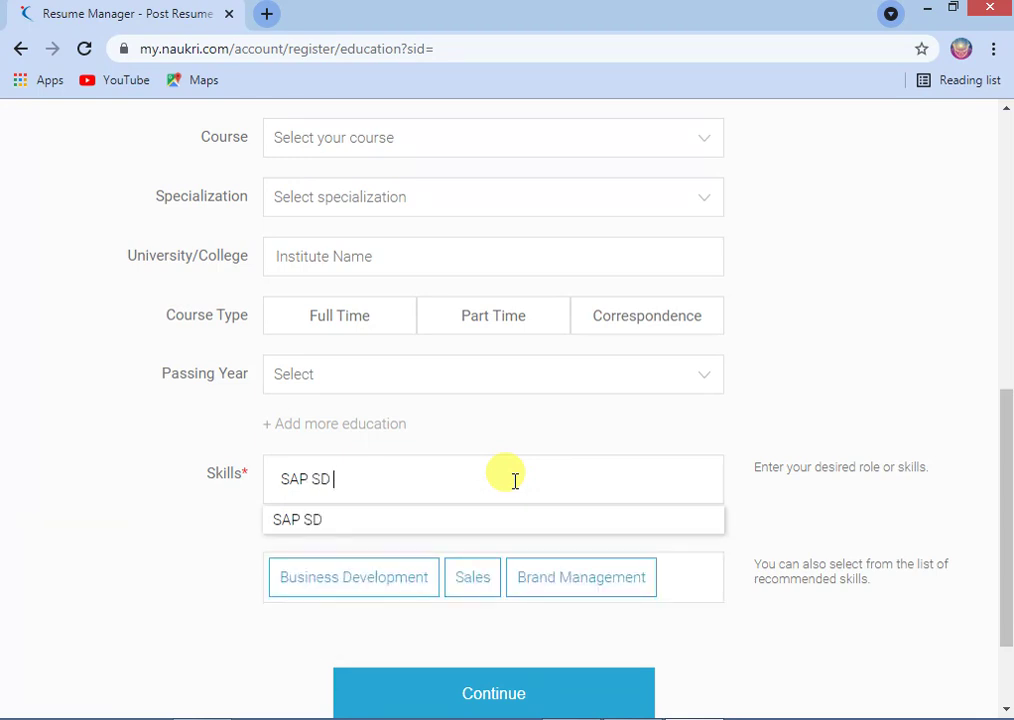
key(Return)
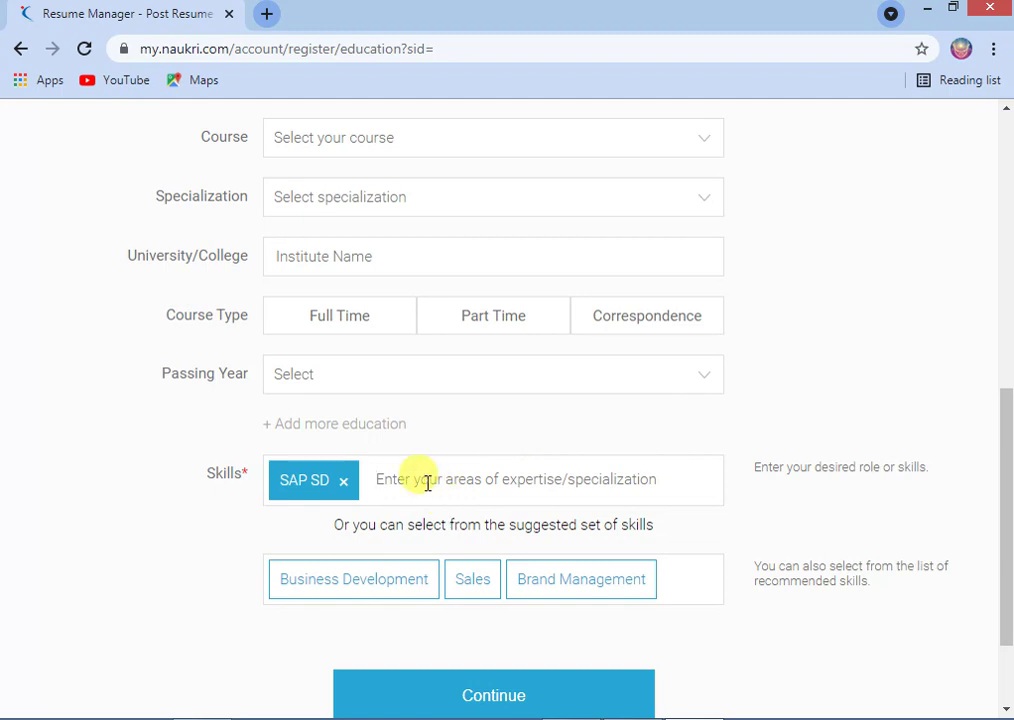
text(SAP )
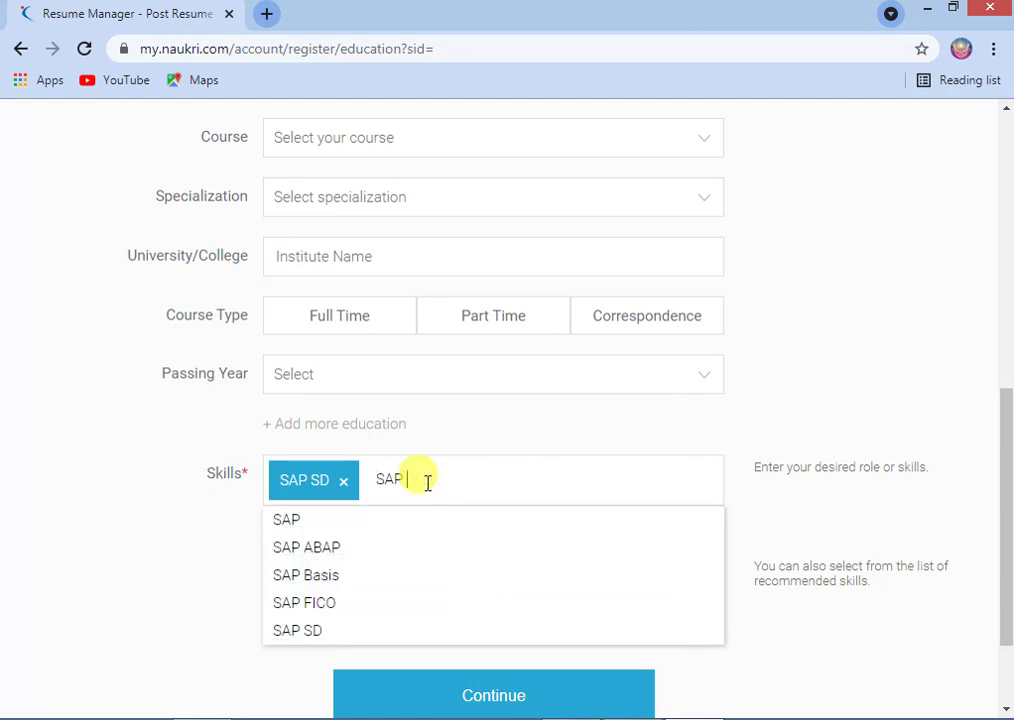
text(Sales)
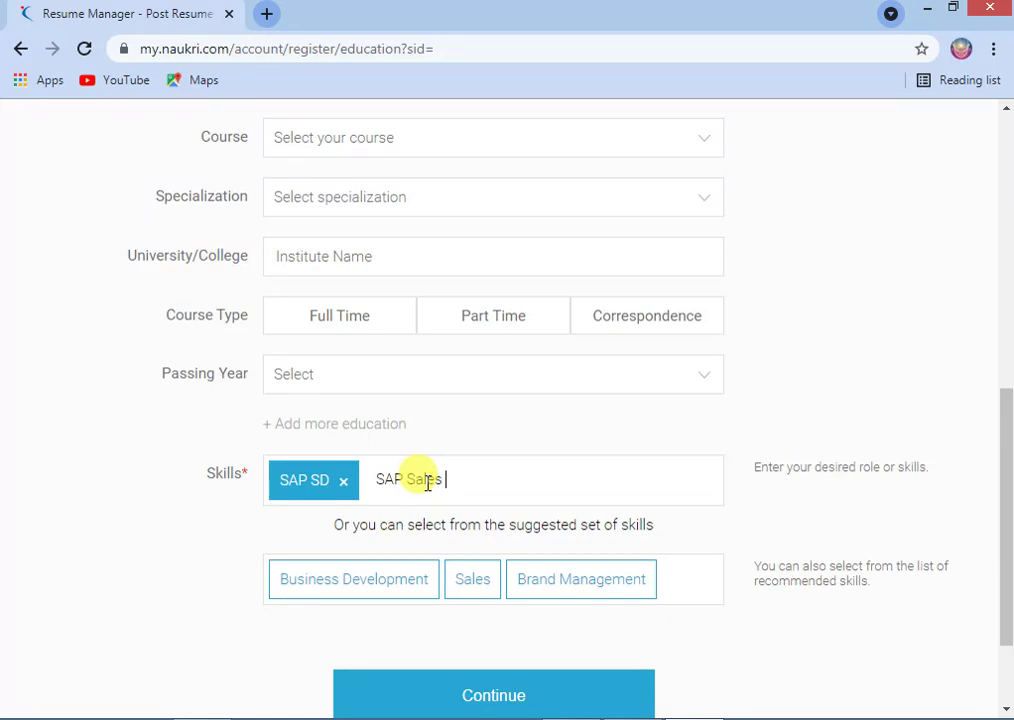
text( & Distribution)
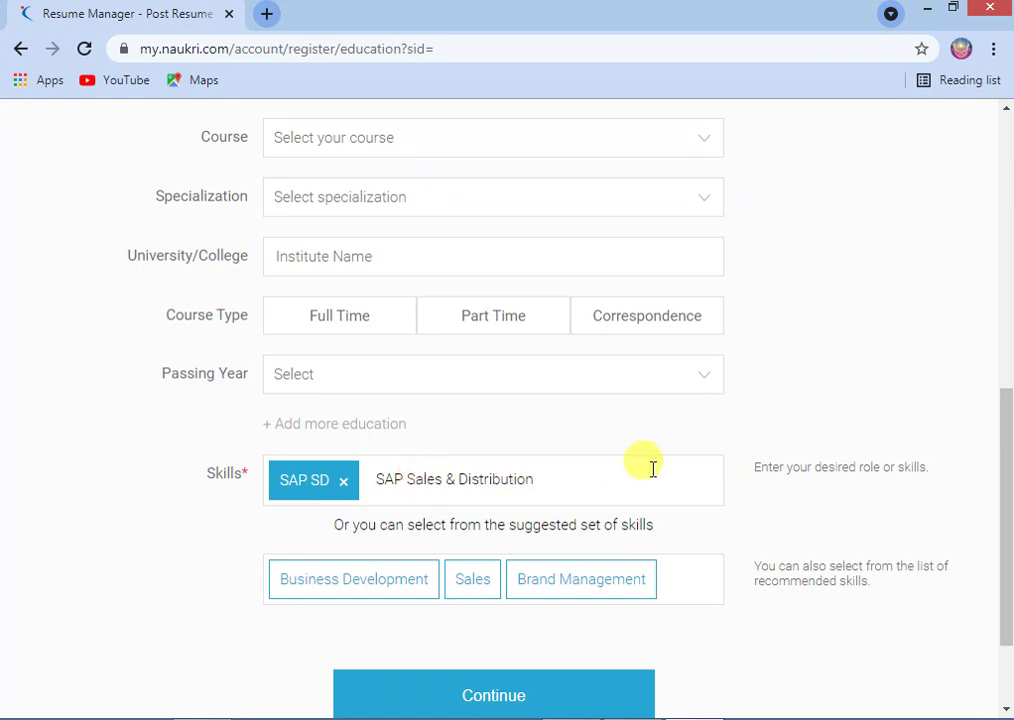
key(Return)
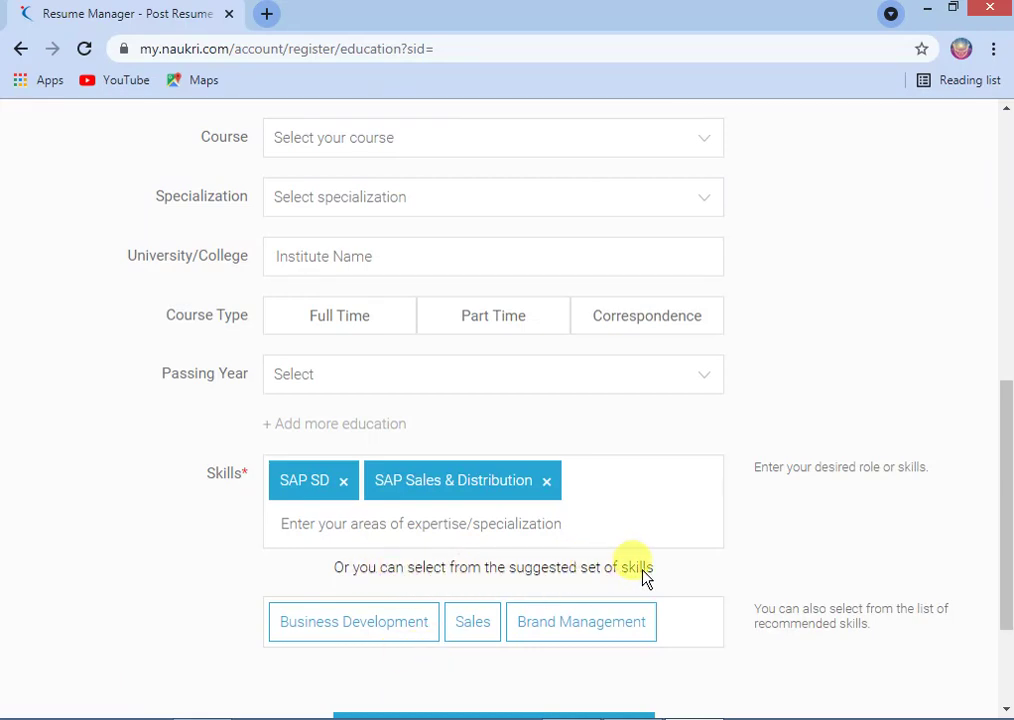
drag(1008, 475, 996, 532)
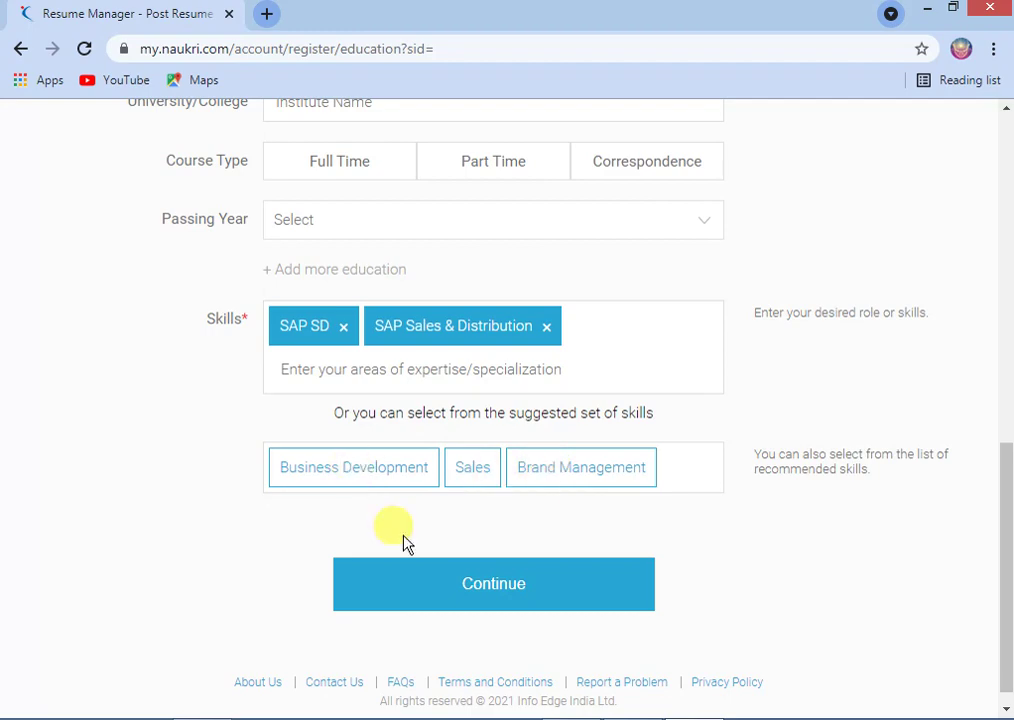
click(490, 600)
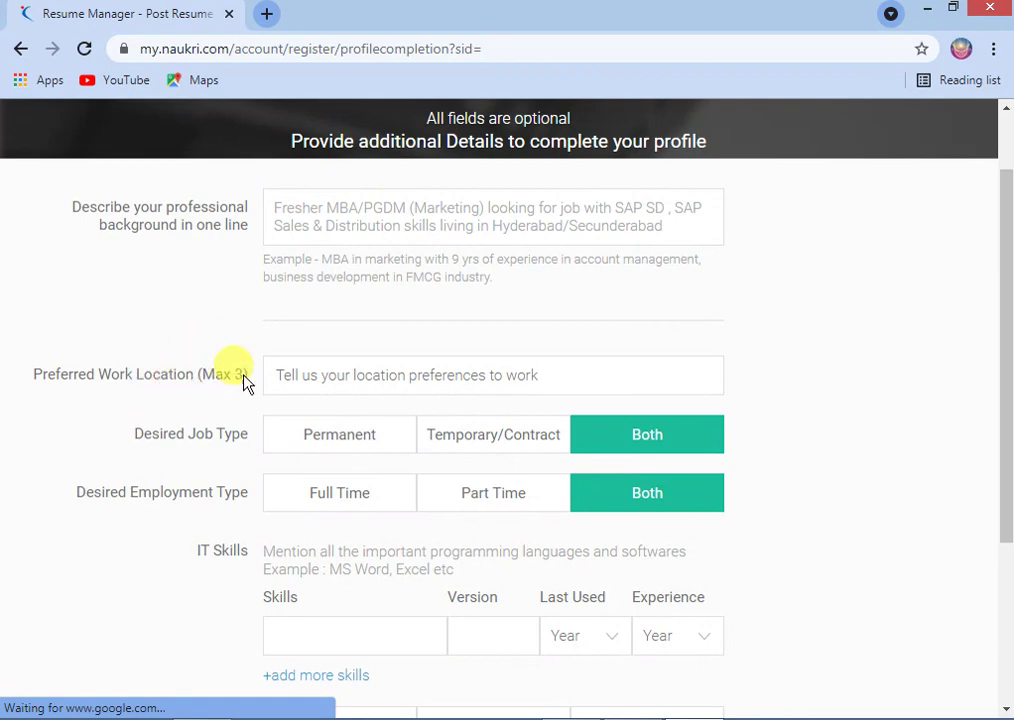
Step: Choose Hyderabad/Secunderabad, Bangalore/Bengaluru and Gurgaon/Gurugram as preferred work locations
click(286, 373)
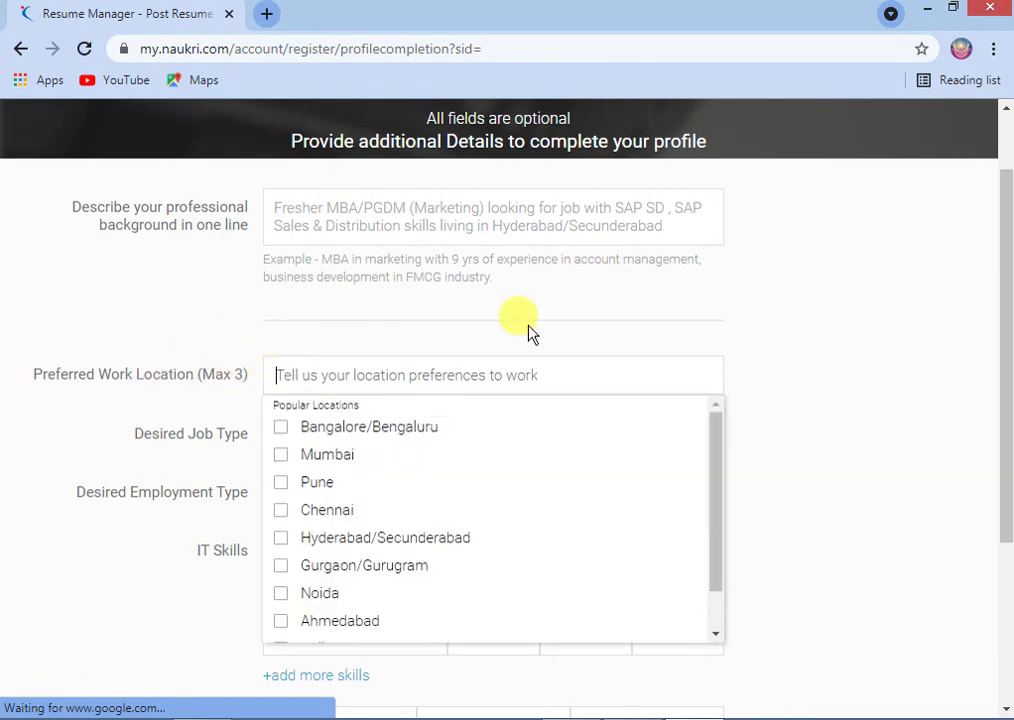
drag(715, 466, 704, 407)
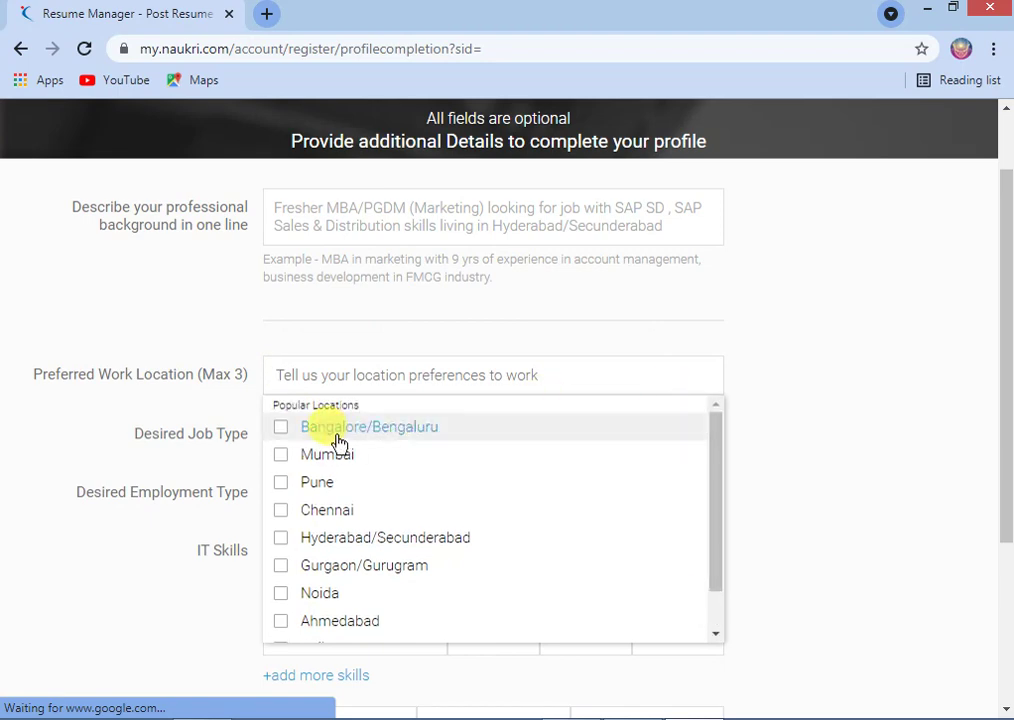
click(281, 539)
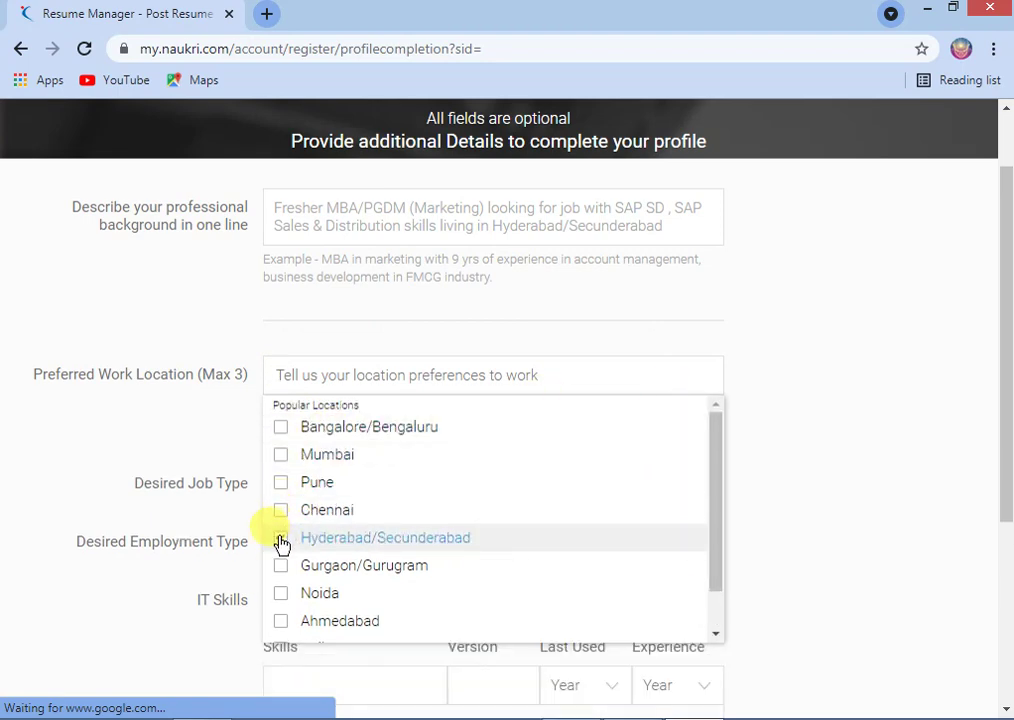
click(281, 436)
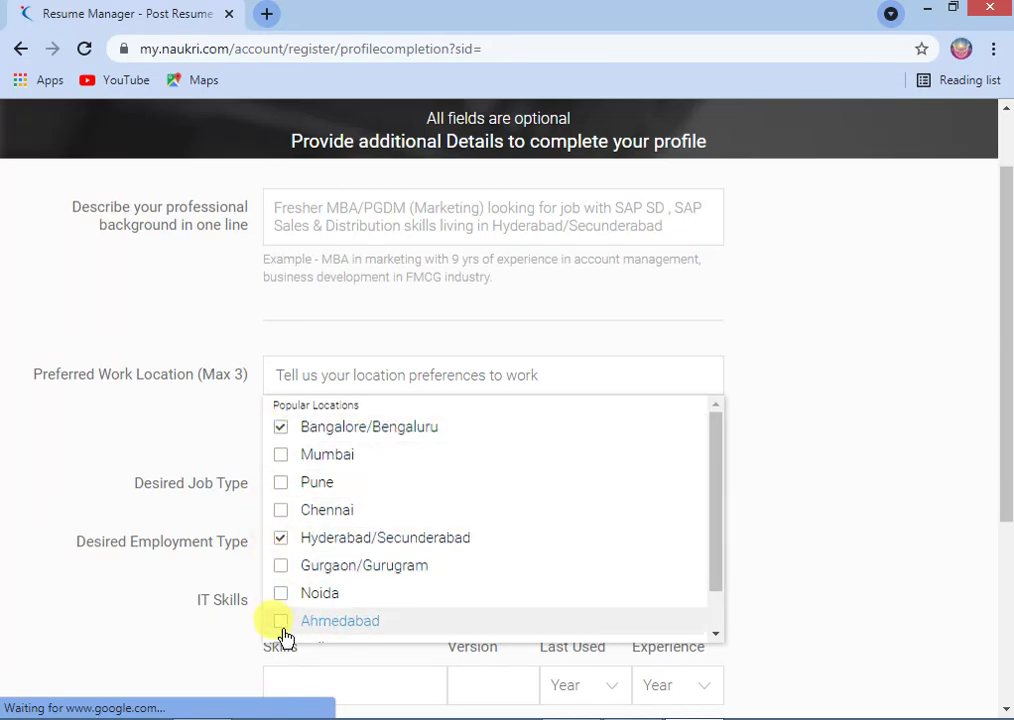
click(283, 568)
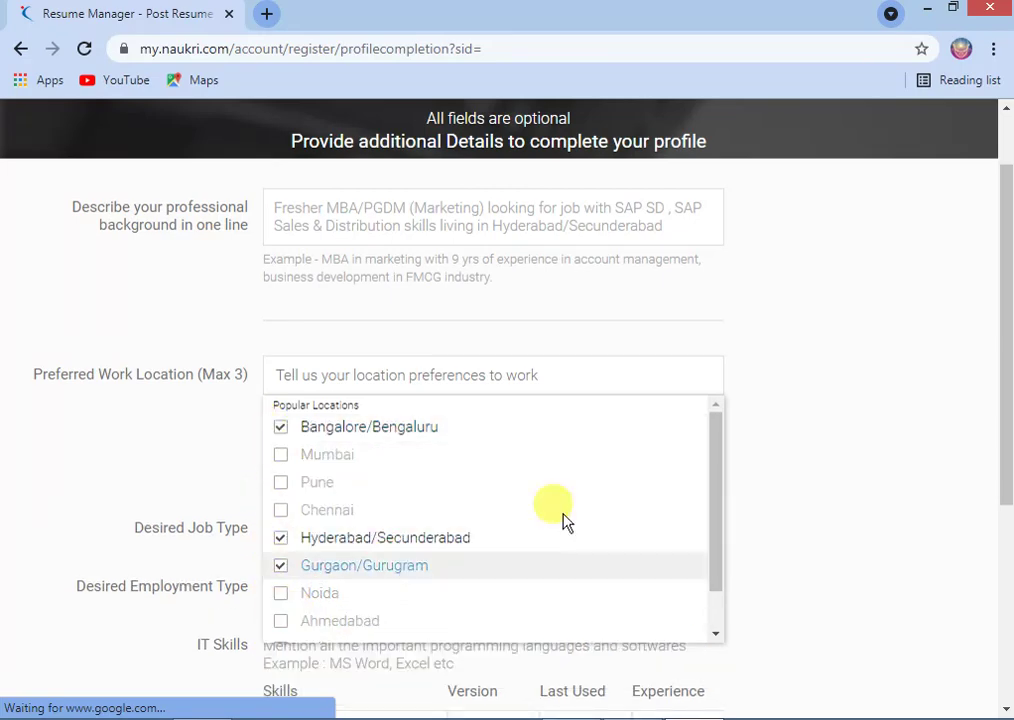
click(717, 607)
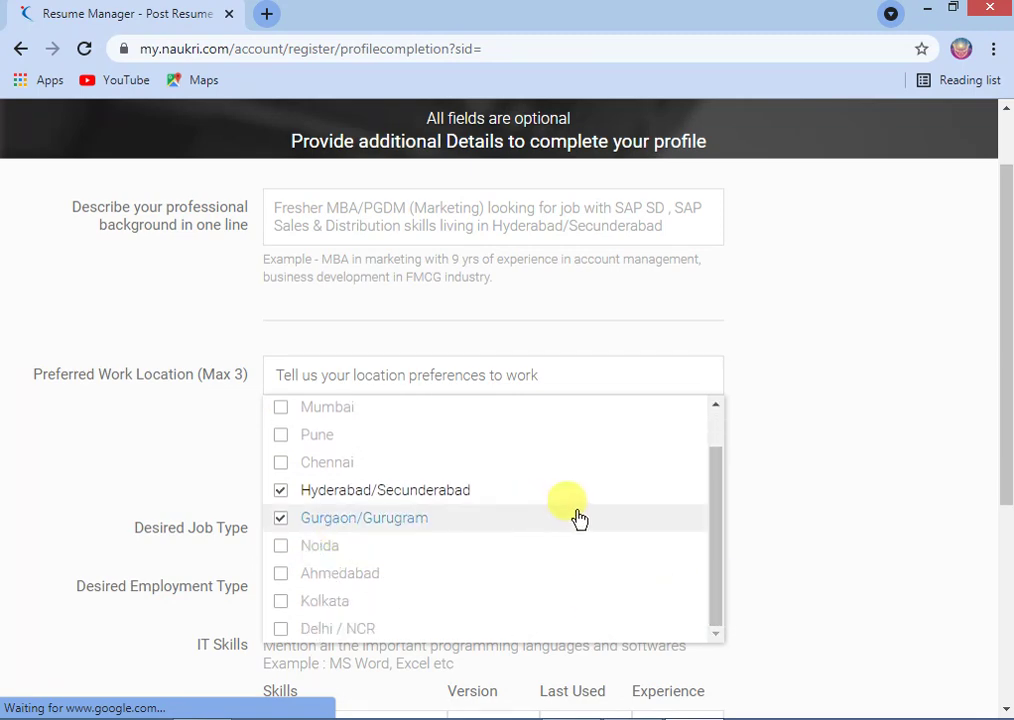
click(713, 437)
scroll(713, 437, up, 1)
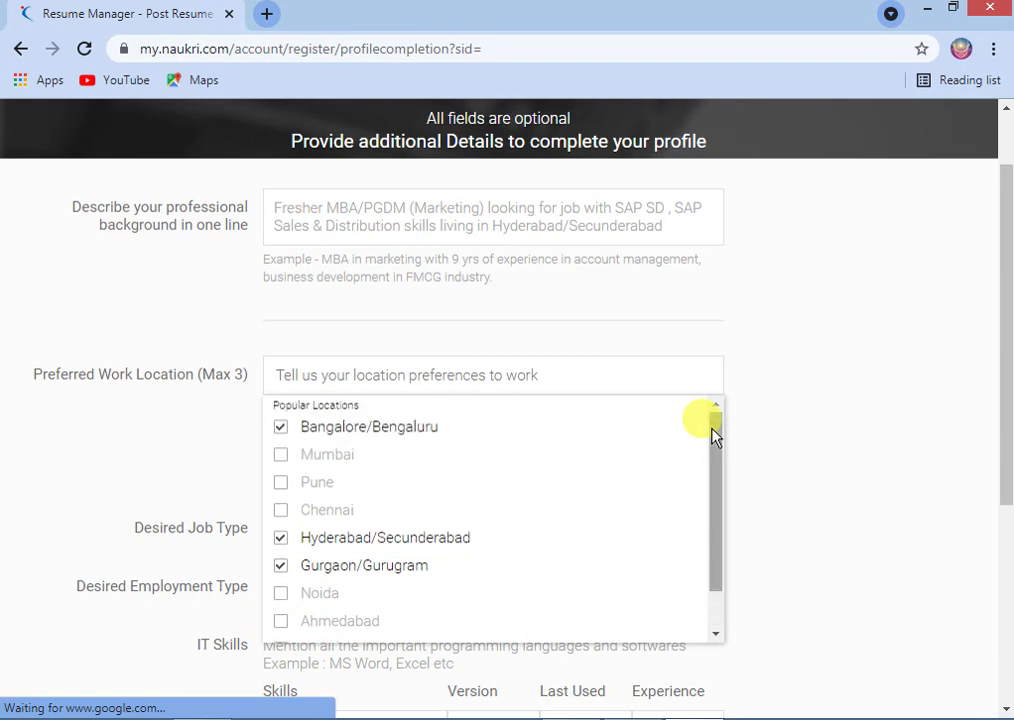
click(785, 450)
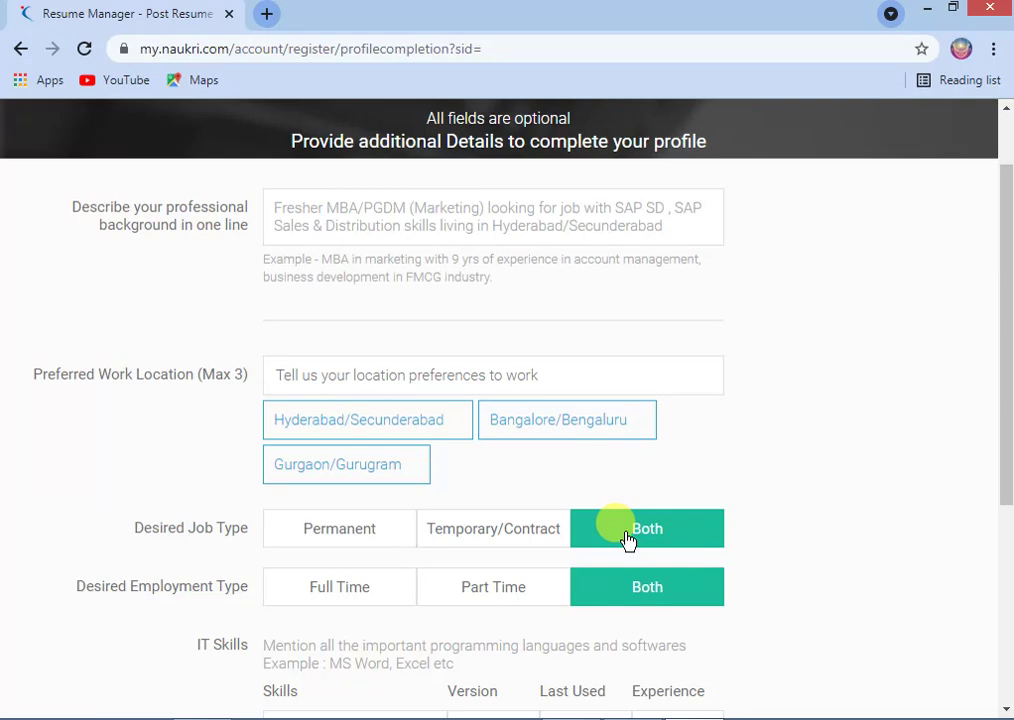
Step: Set desired job type to Permanent and desired employment type to Full Time
click(379, 538)
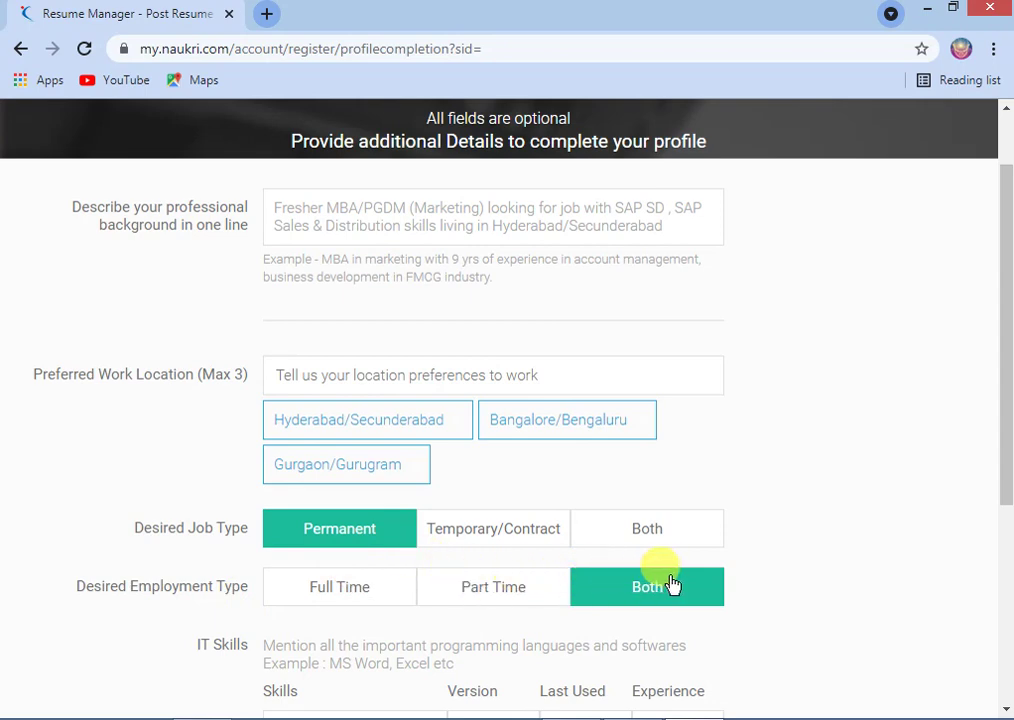
click(367, 597)
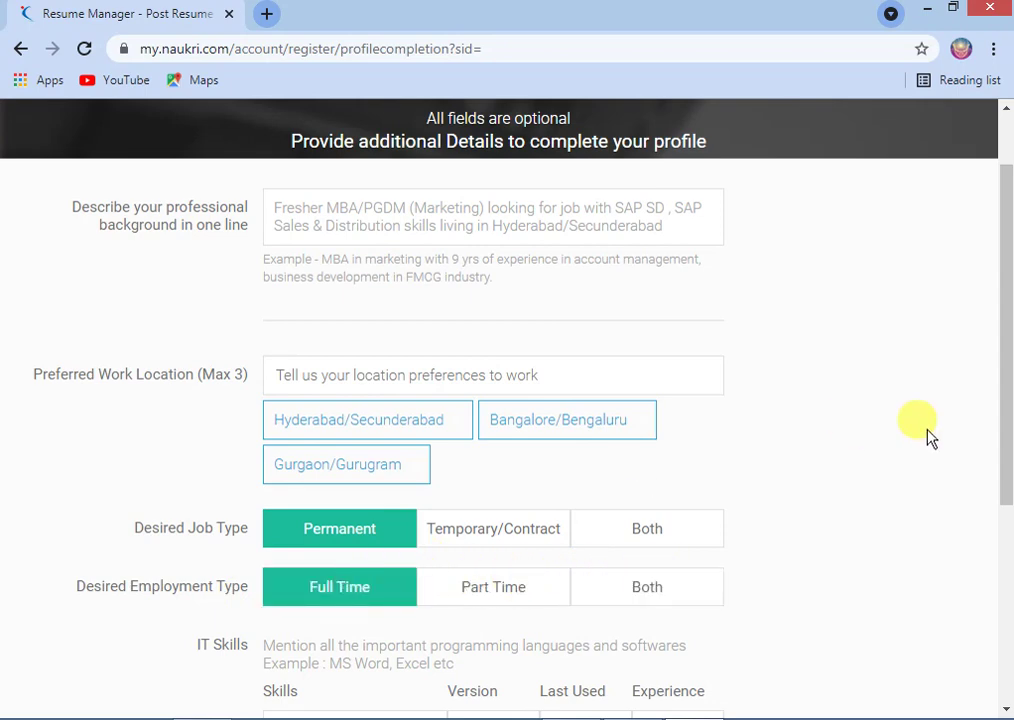
drag(1004, 428, 1002, 565)
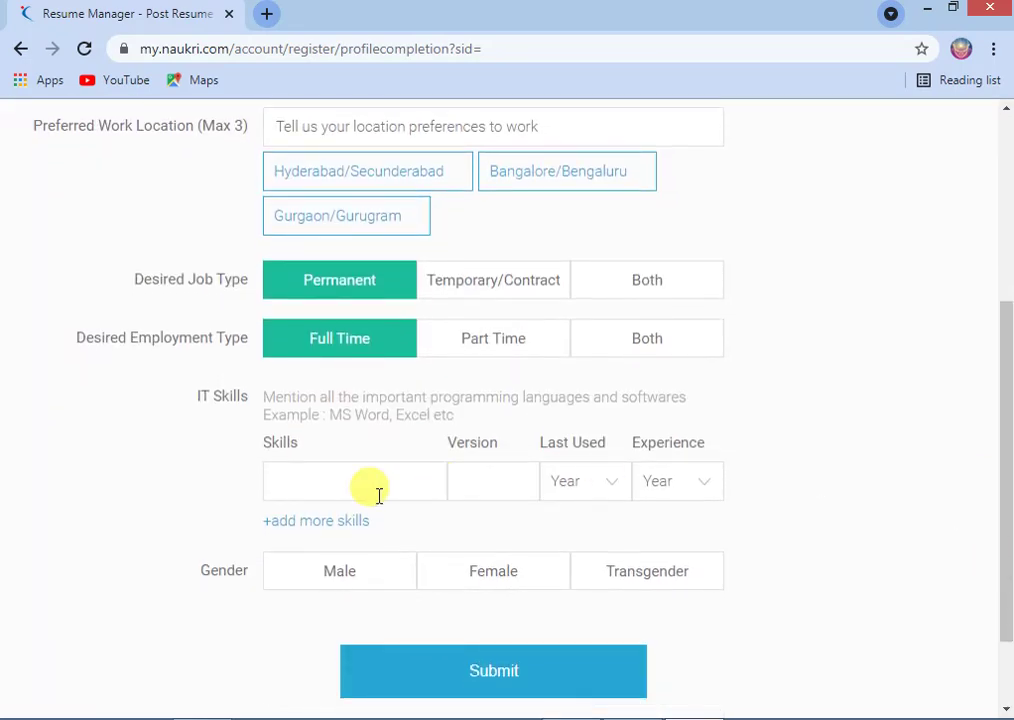
click(343, 490)
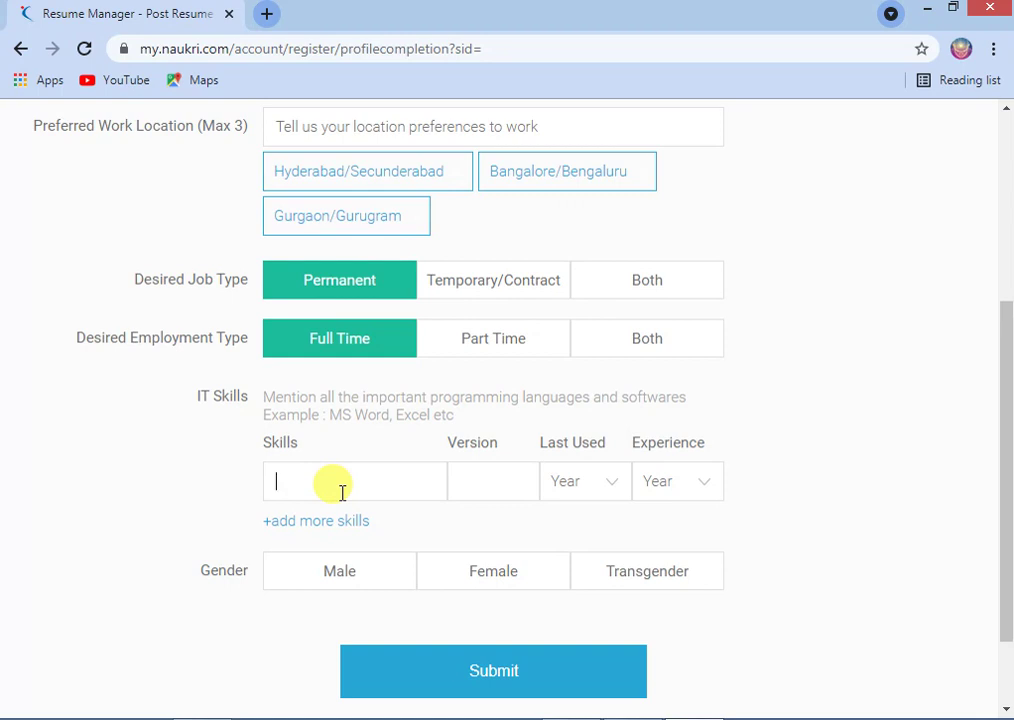
Step: Add IT skill SAP SD, version 6.0, last used 2021, with 0 years' experience
text(SAP SD)
click(512, 480)
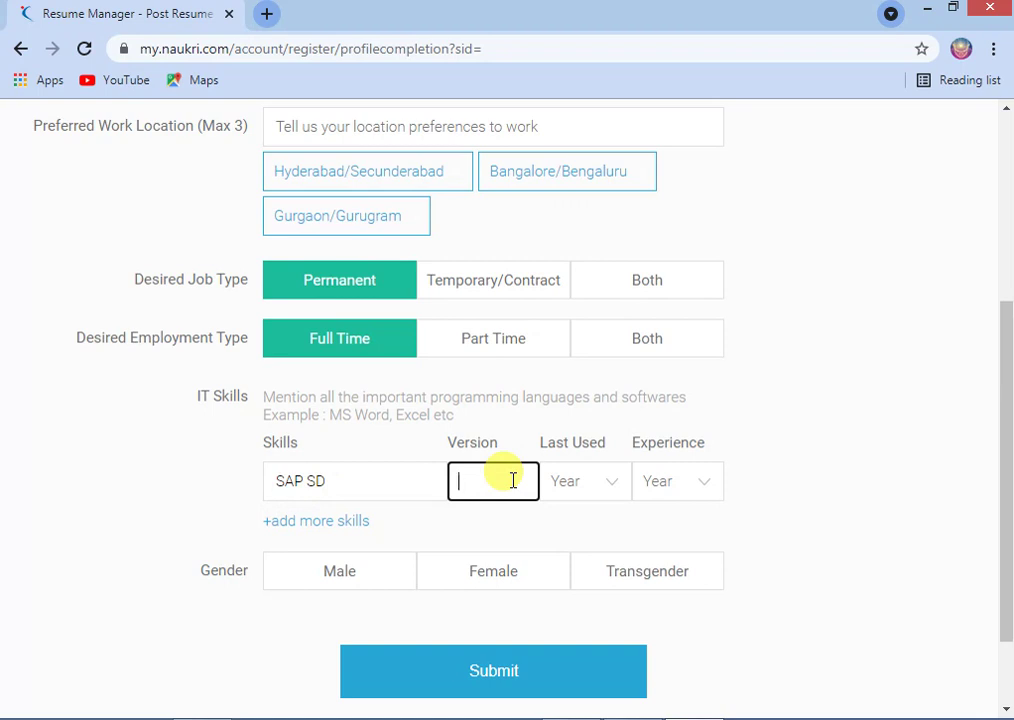
text(4)
key(BackSpace)
text(6.0)
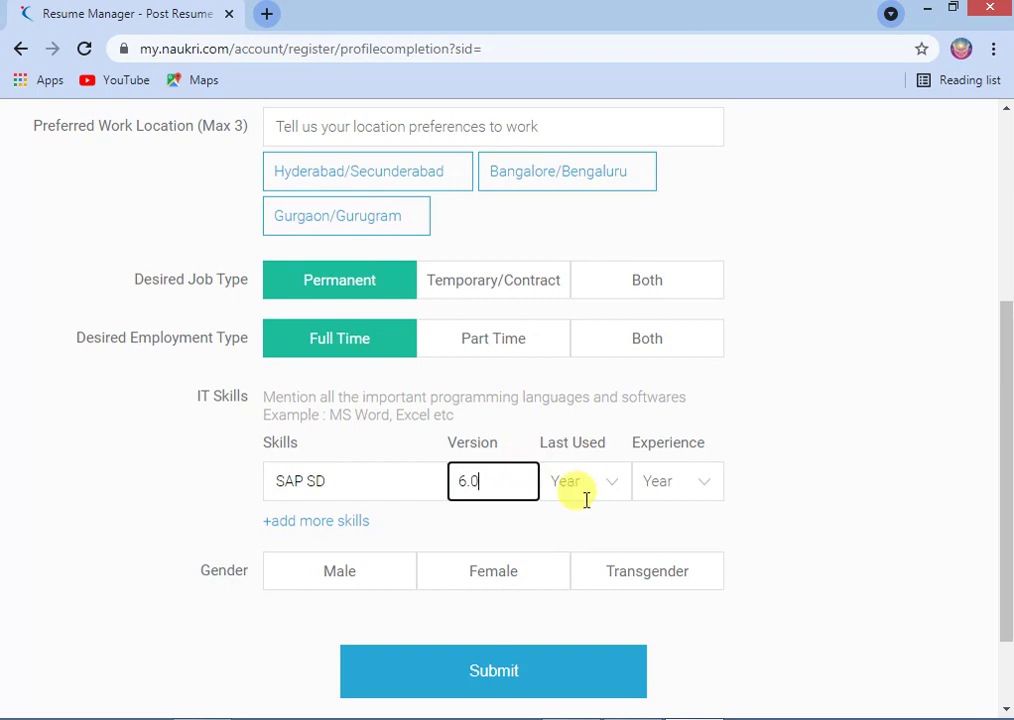
click(618, 472)
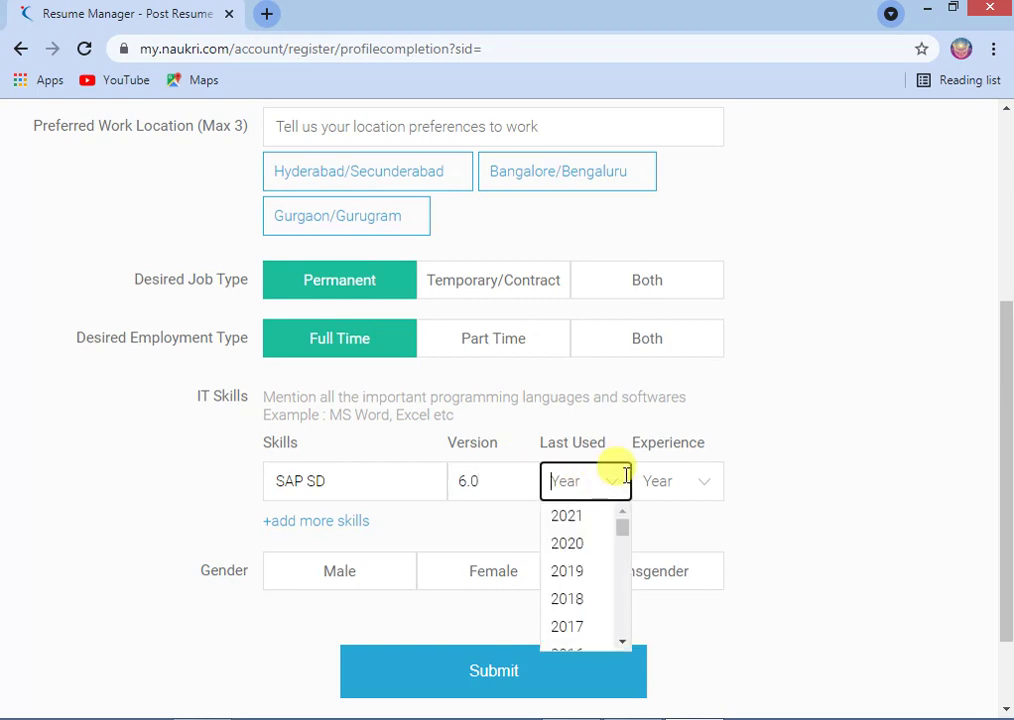
click(583, 528)
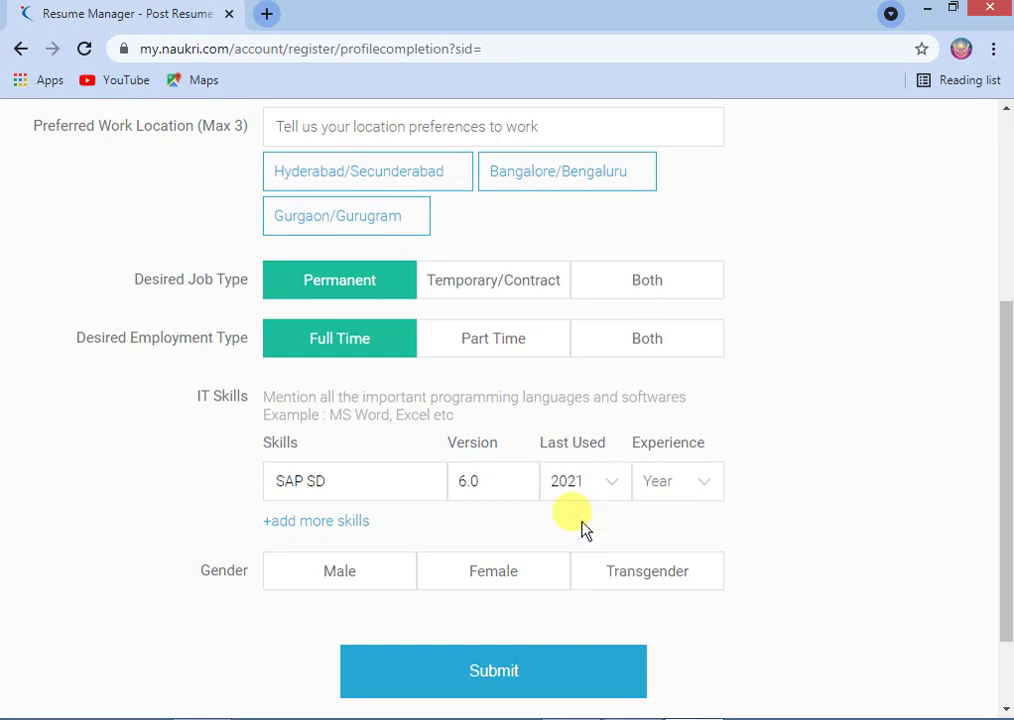
click(707, 489)
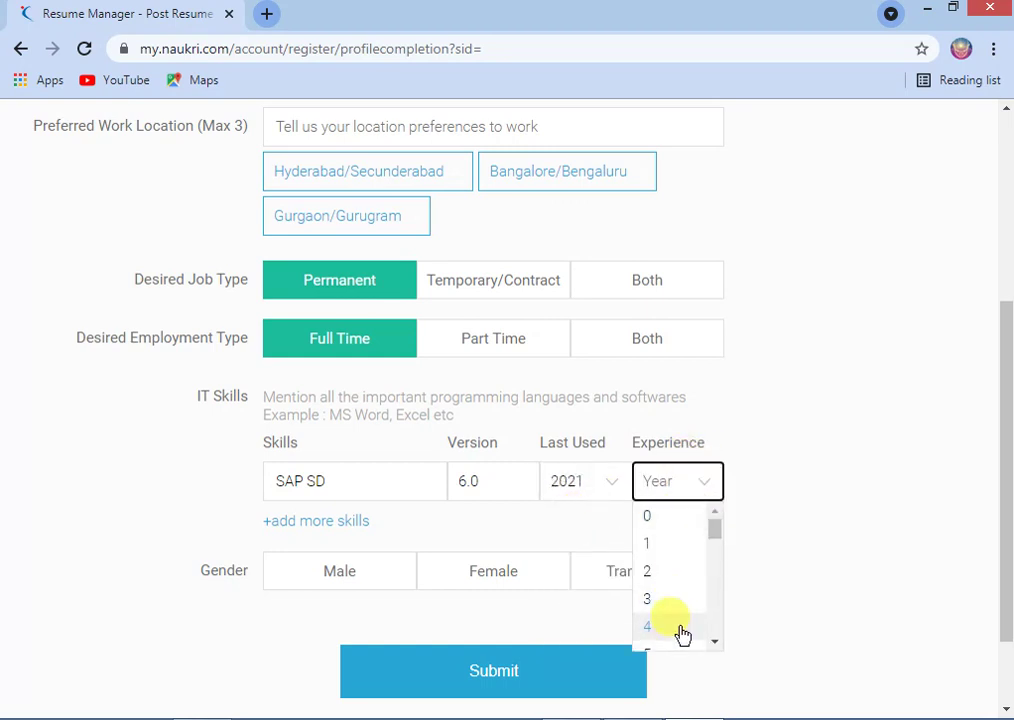
click(715, 632)
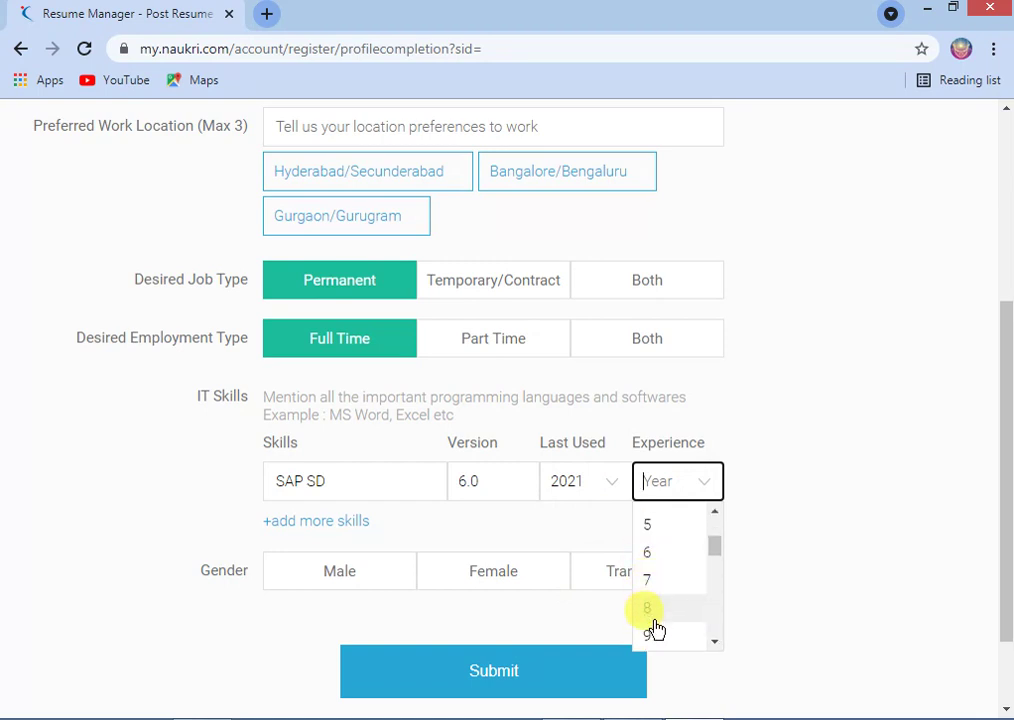
click(713, 642)
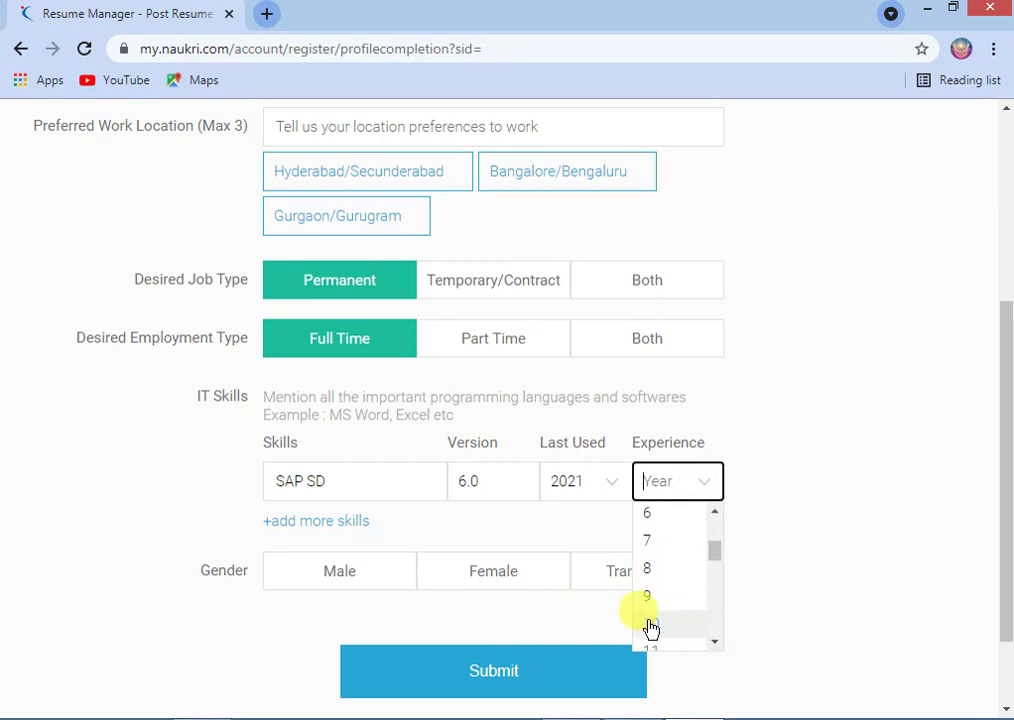
click(651, 625)
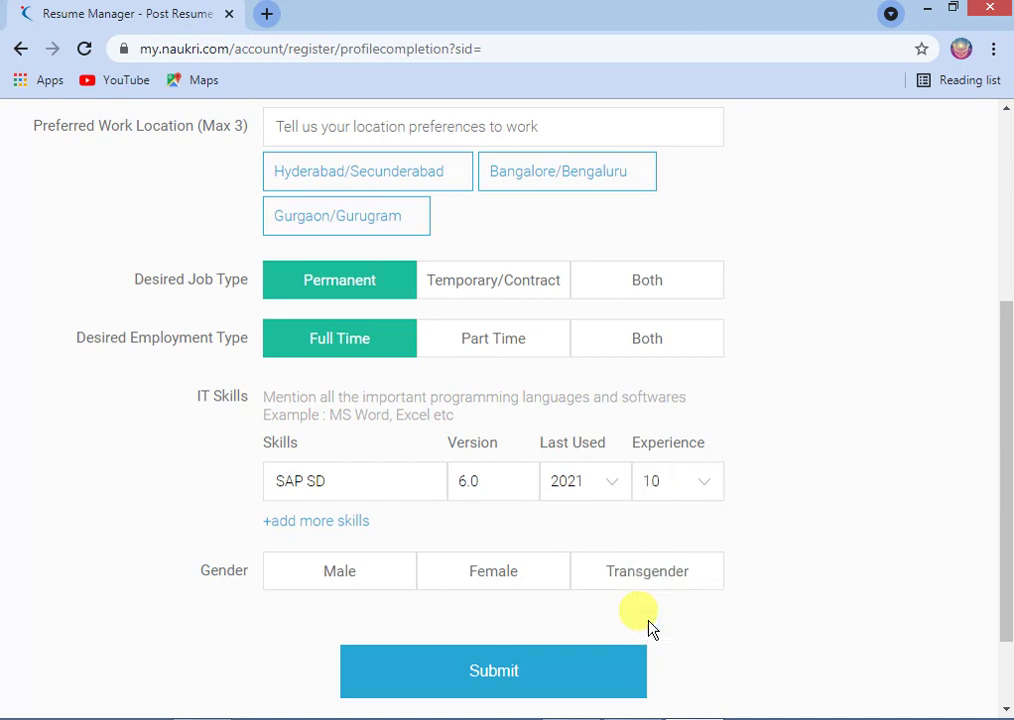
click(697, 481)
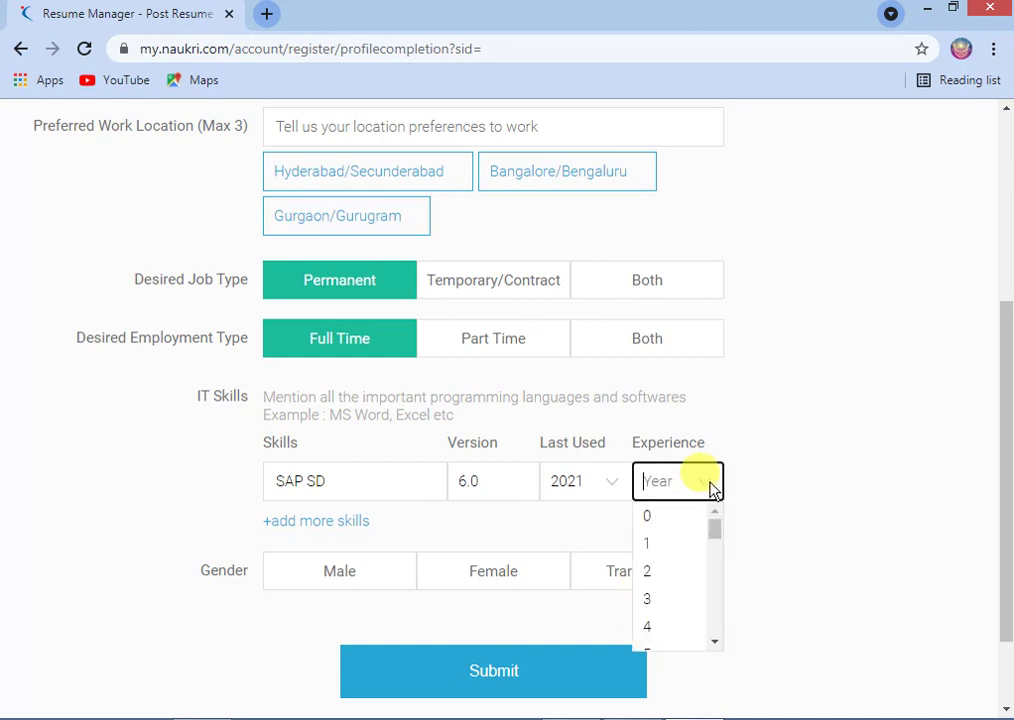
click(655, 524)
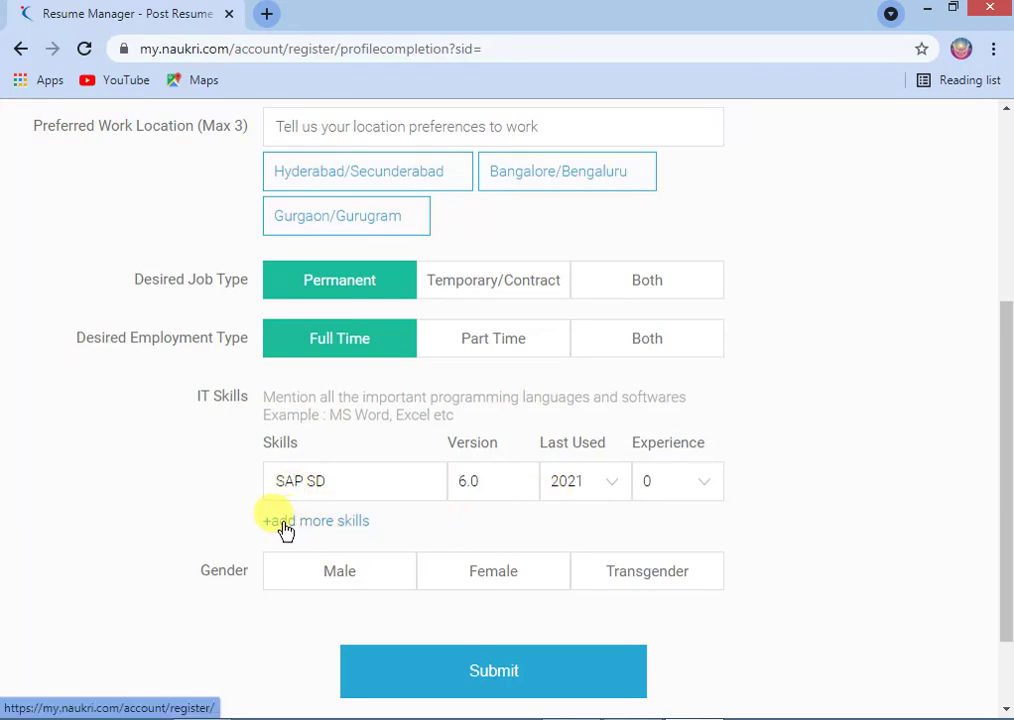
Step: Set the gender to Male and submit the profile registration form
click(285, 521)
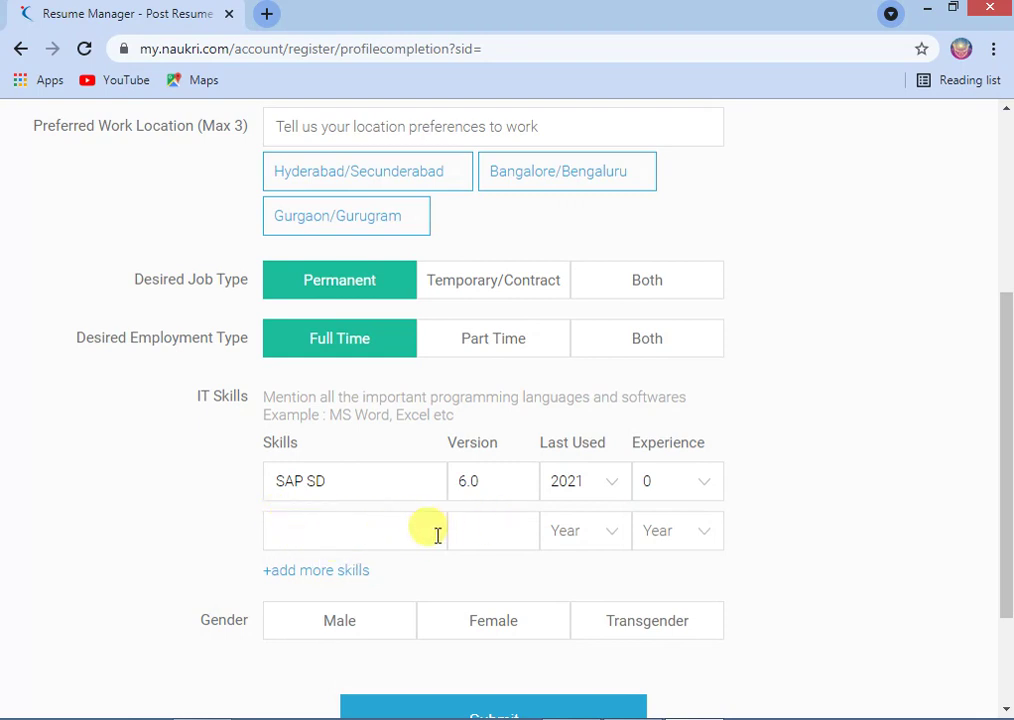
click(350, 624)
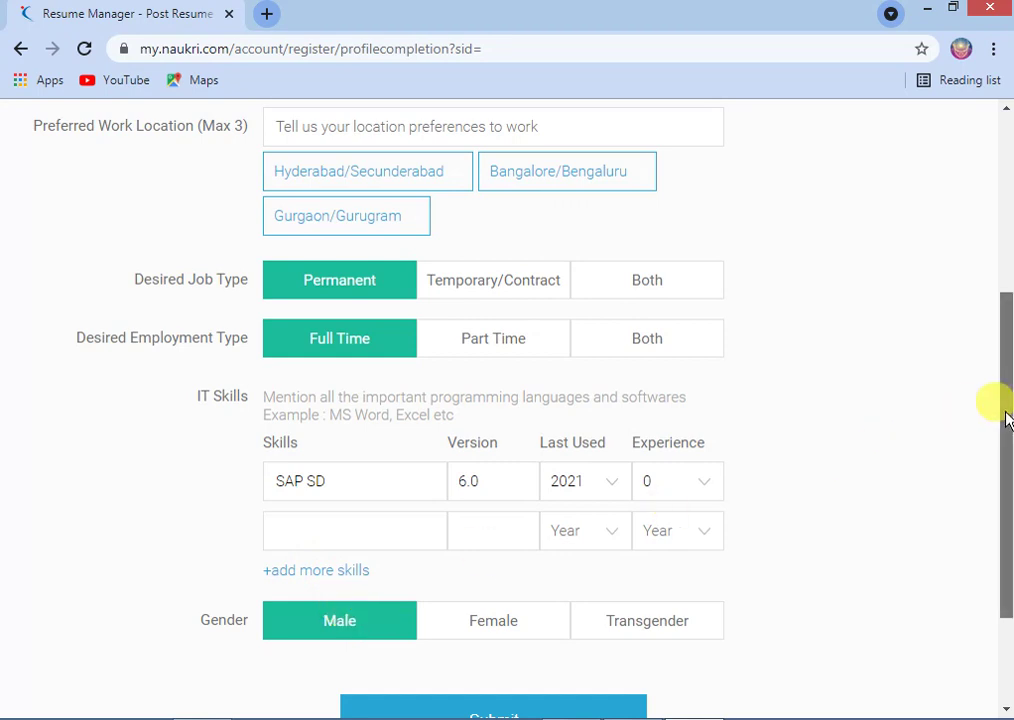
drag(1008, 420, 1008, 487)
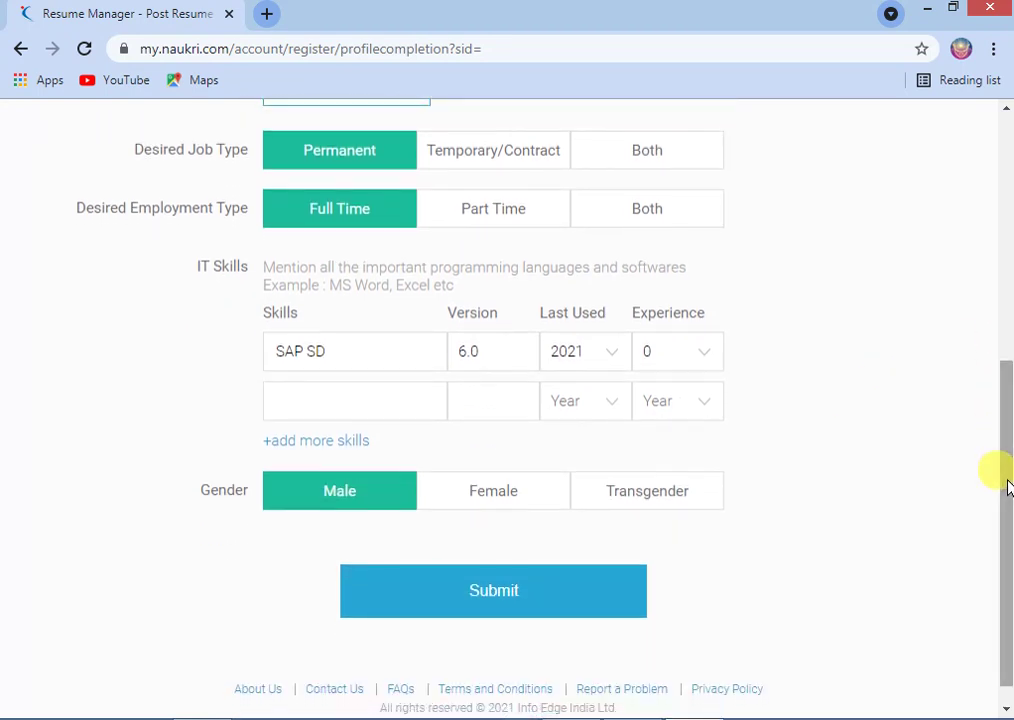
click(574, 611)
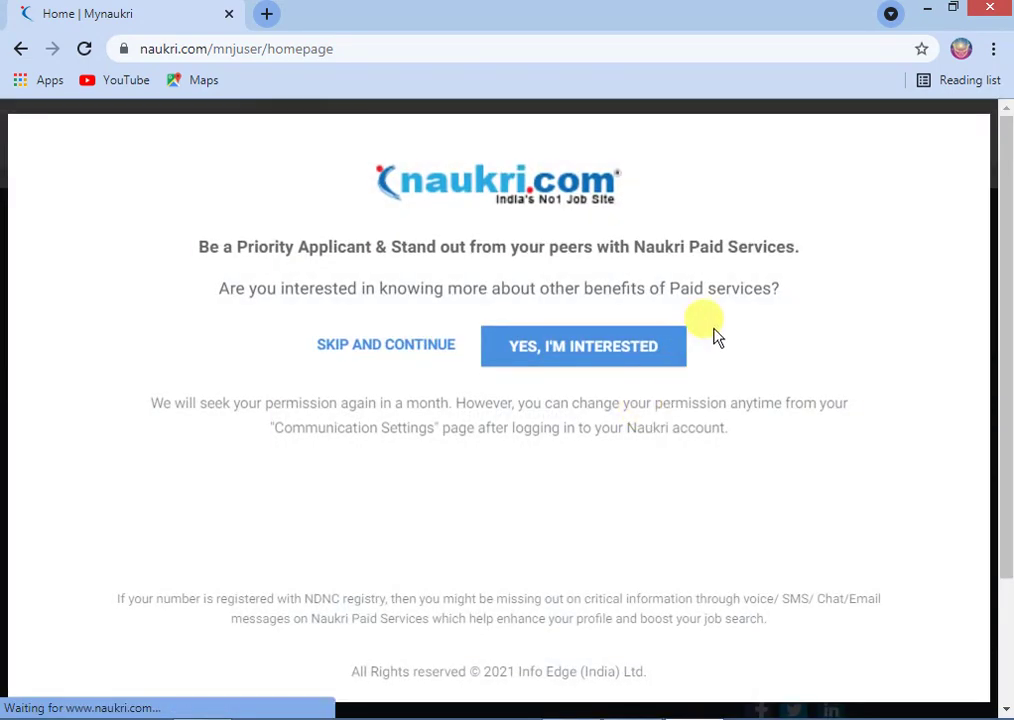
Step: Skip the paid-services offer and open the profile page from the homepage
click(428, 346)
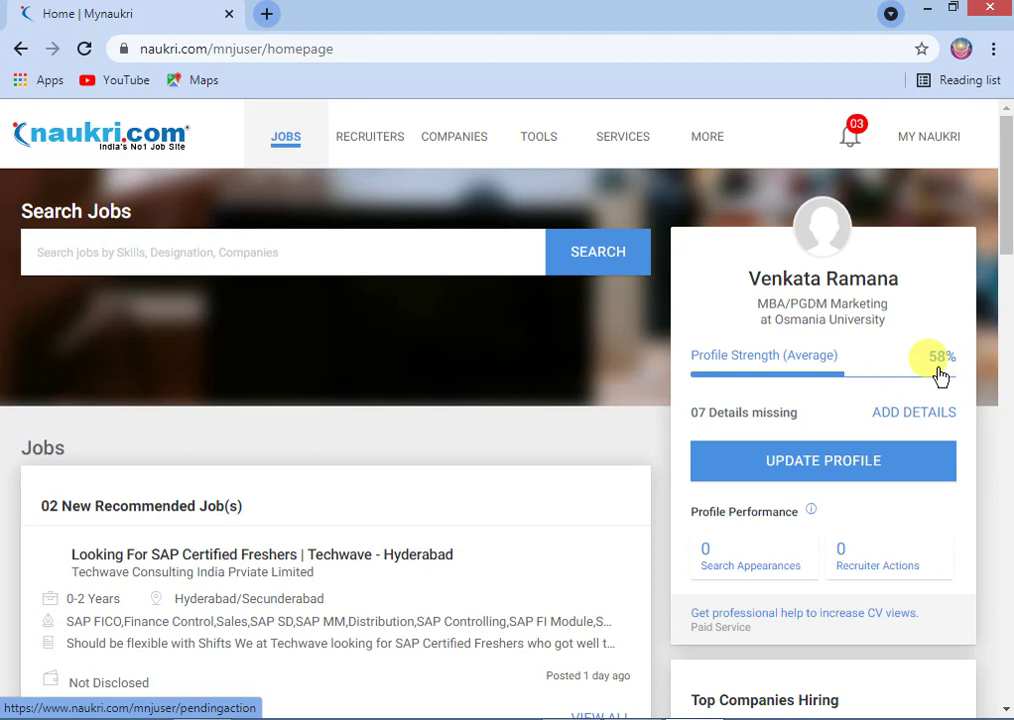
click(940, 374)
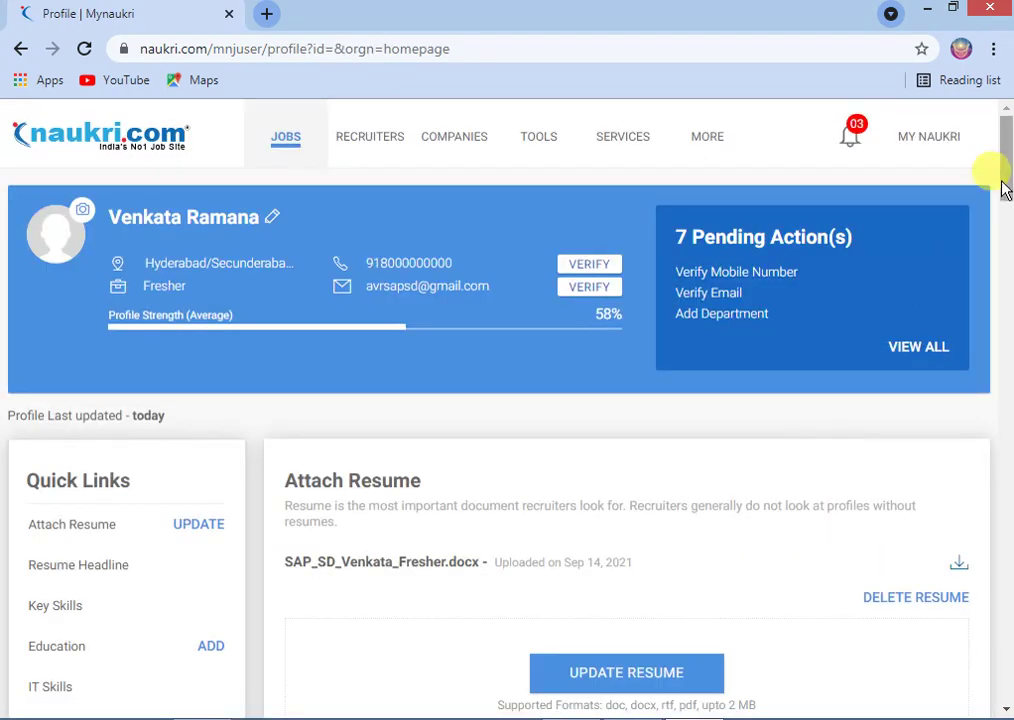
drag(1005, 188, 1005, 232)
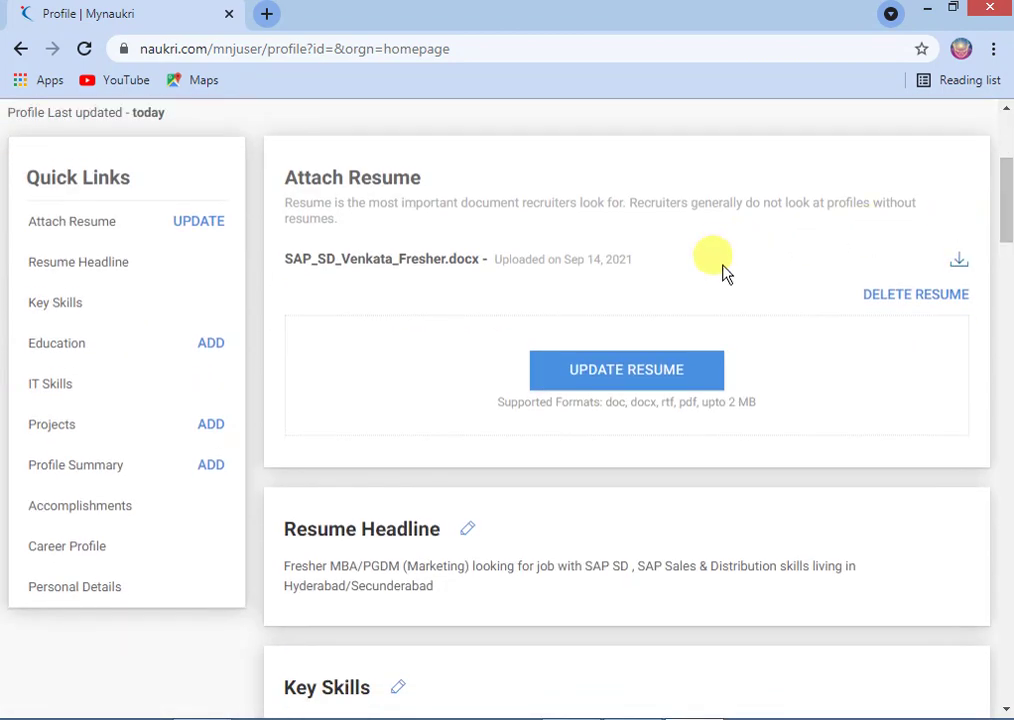
Step: Cancel the resume upload, jump down via Quick Links, and start adding a profile summary
click(630, 389)
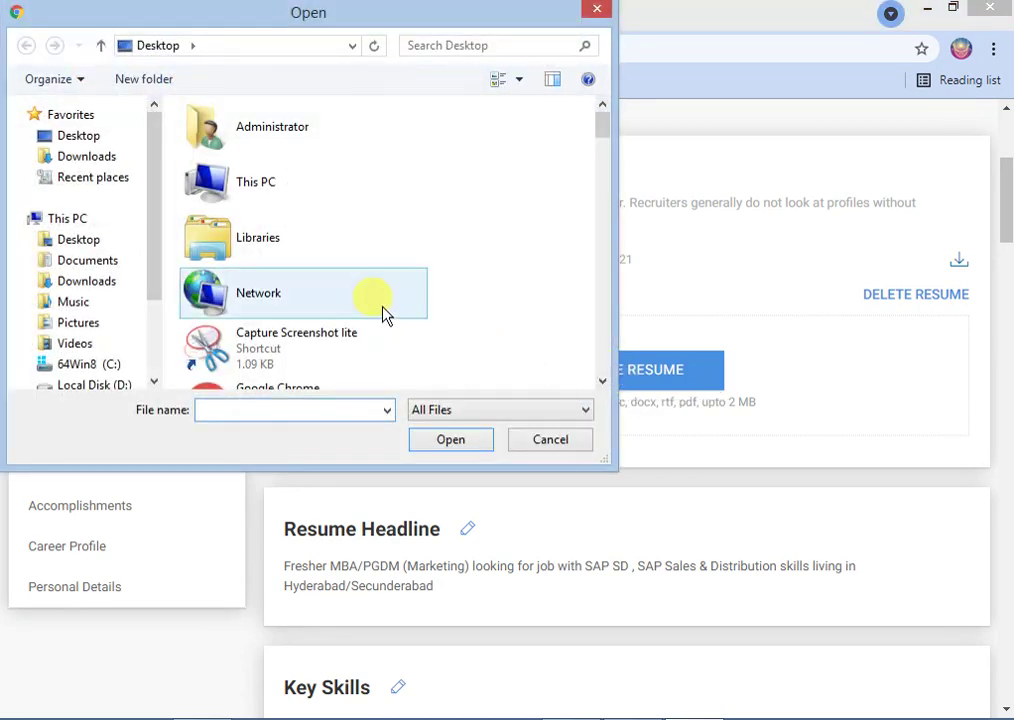
scroll(600, 305, down, 10)
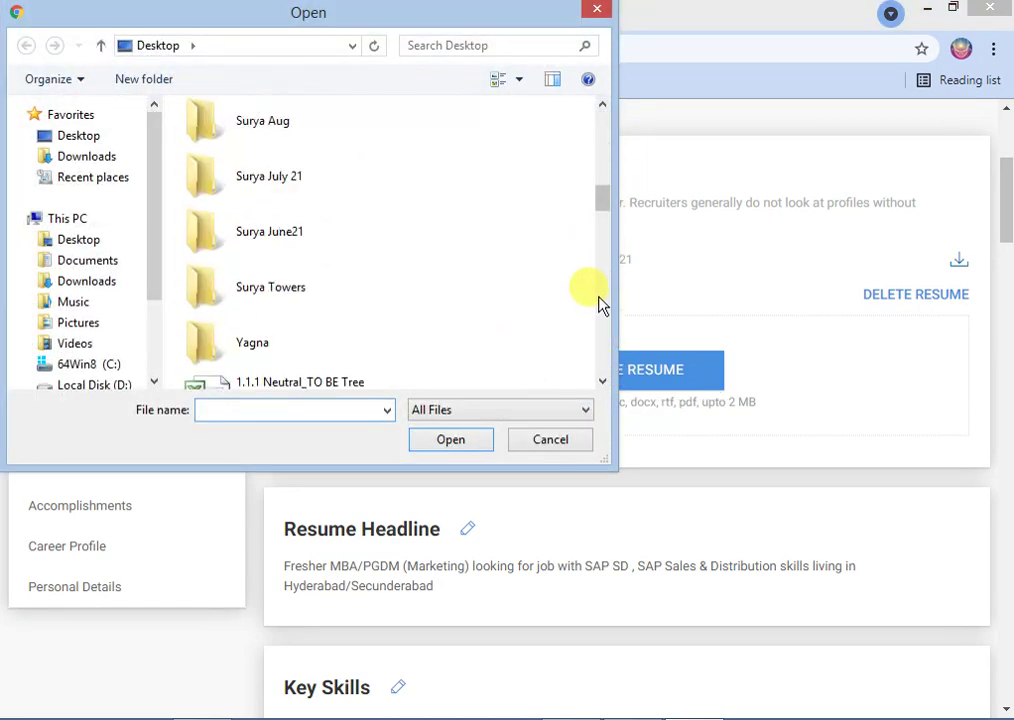
click(596, 12)
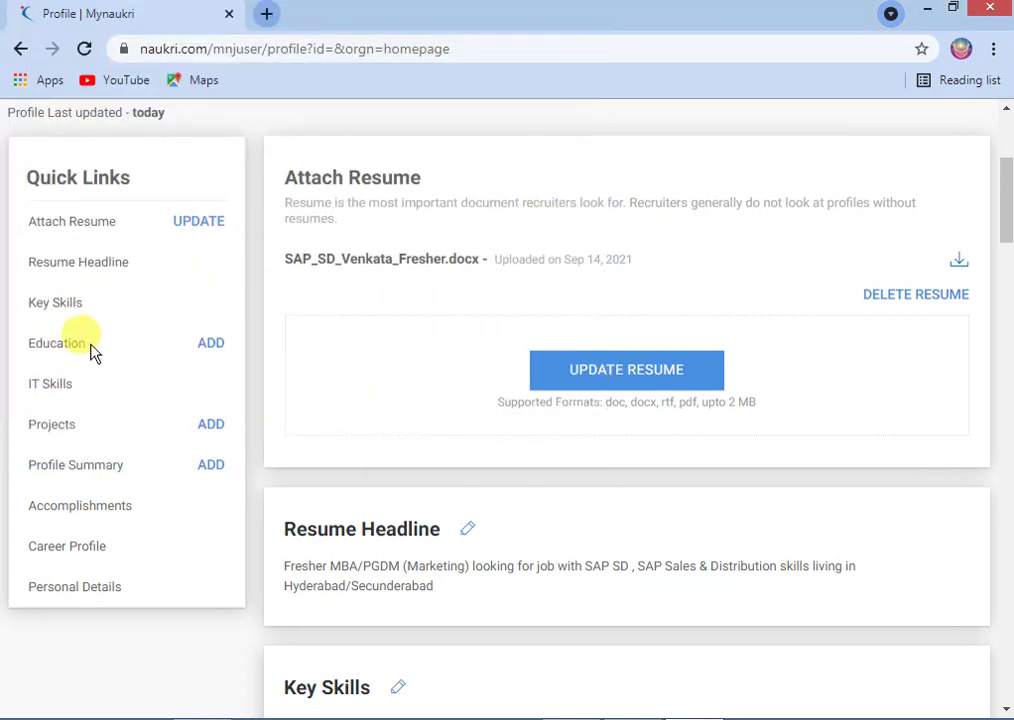
click(211, 343)
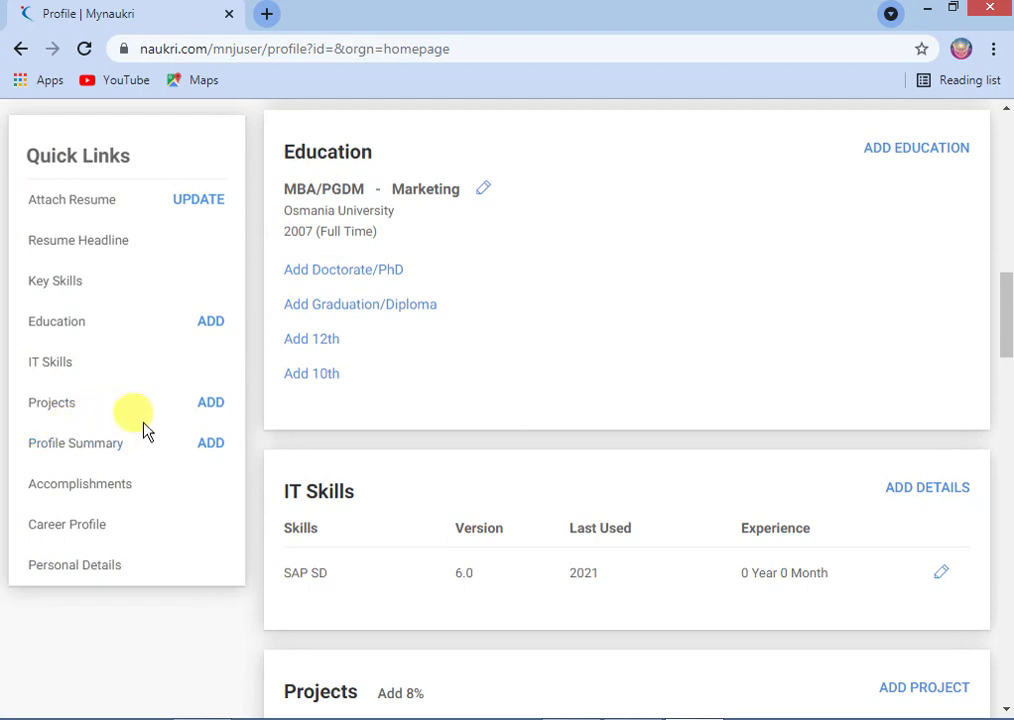
click(214, 403)
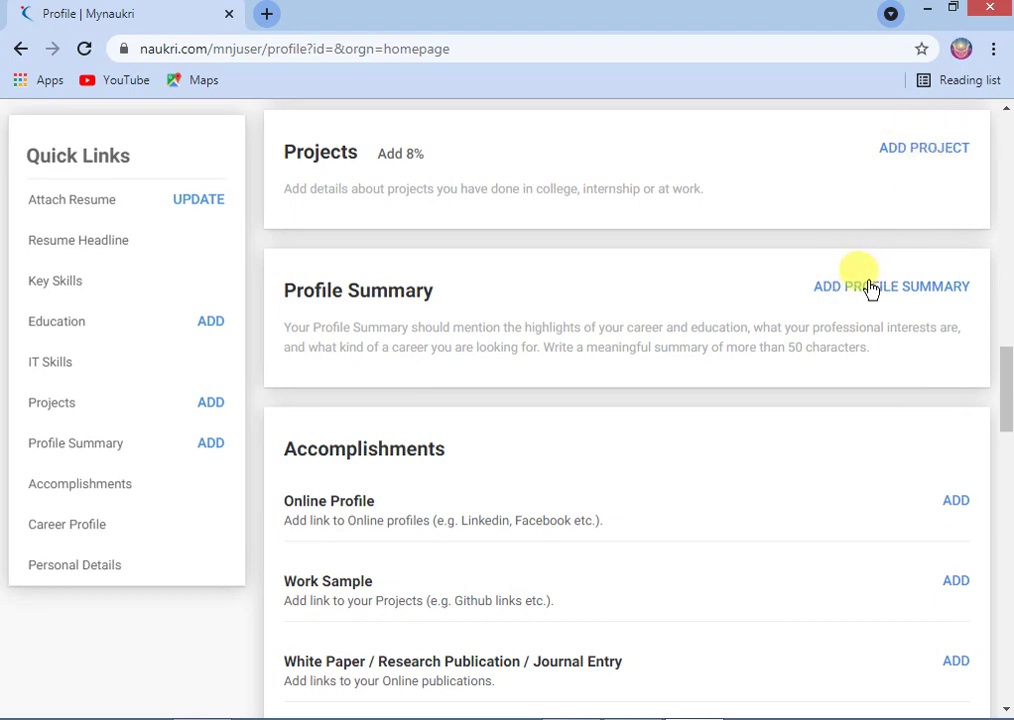
click(871, 289)
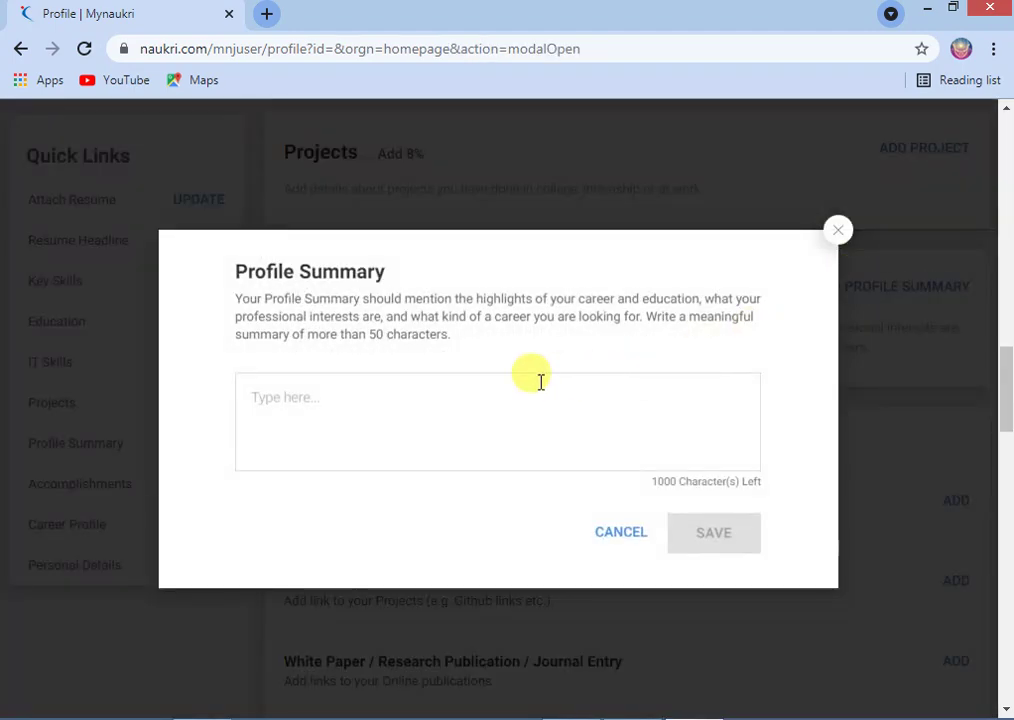
Step: Enter 'SAP SD Trained Fresher' as the profile summary and save it
click(430, 424)
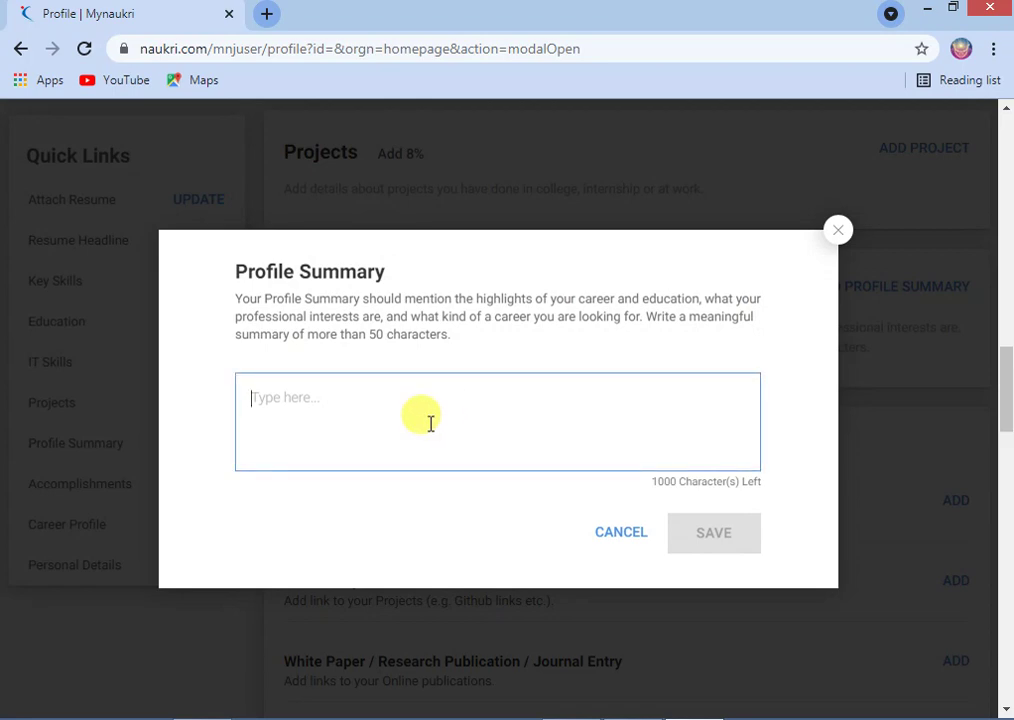
text(SAP SD Tr)
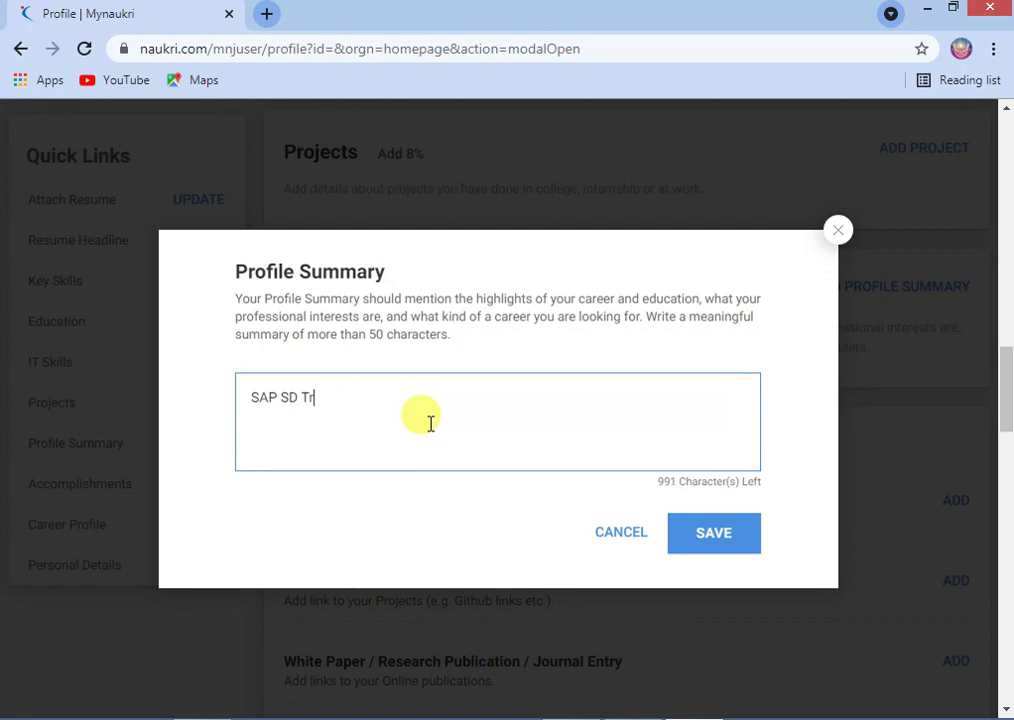
text(ained Fresher)
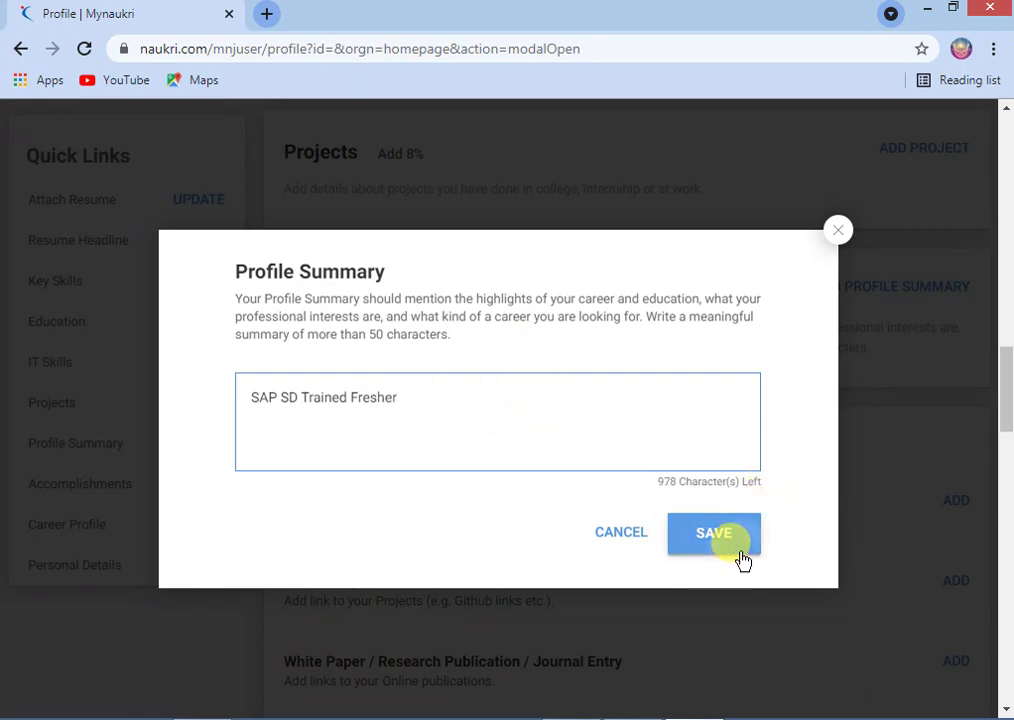
click(741, 557)
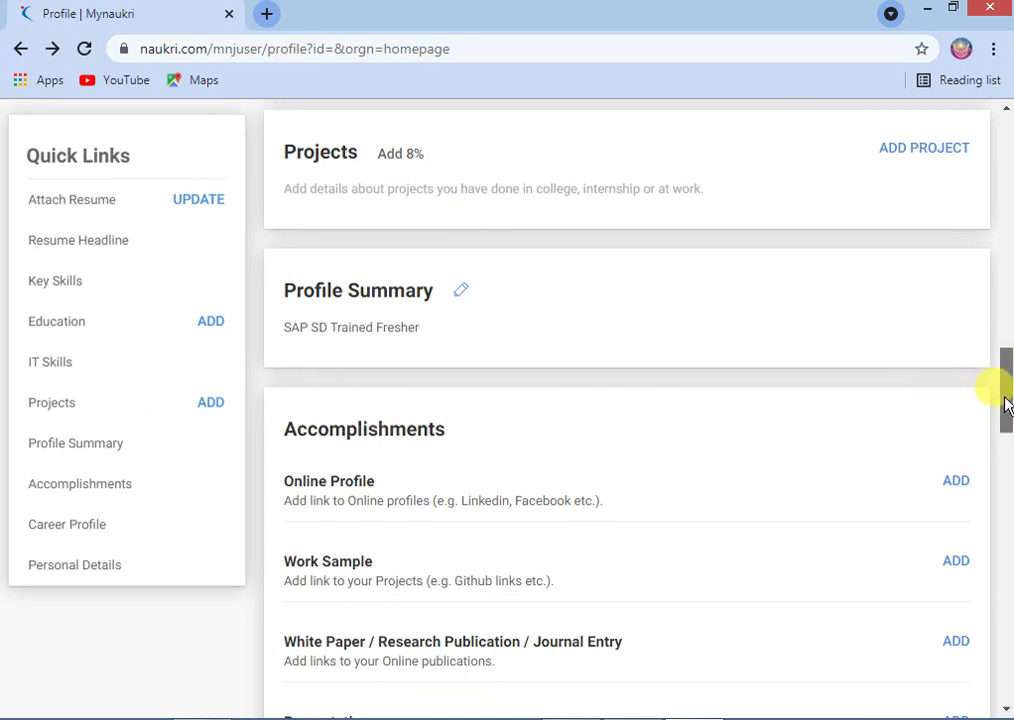
Step: Scroll to the Career Profile section and choose Add Availability
drag(1006, 406, 1006, 446)
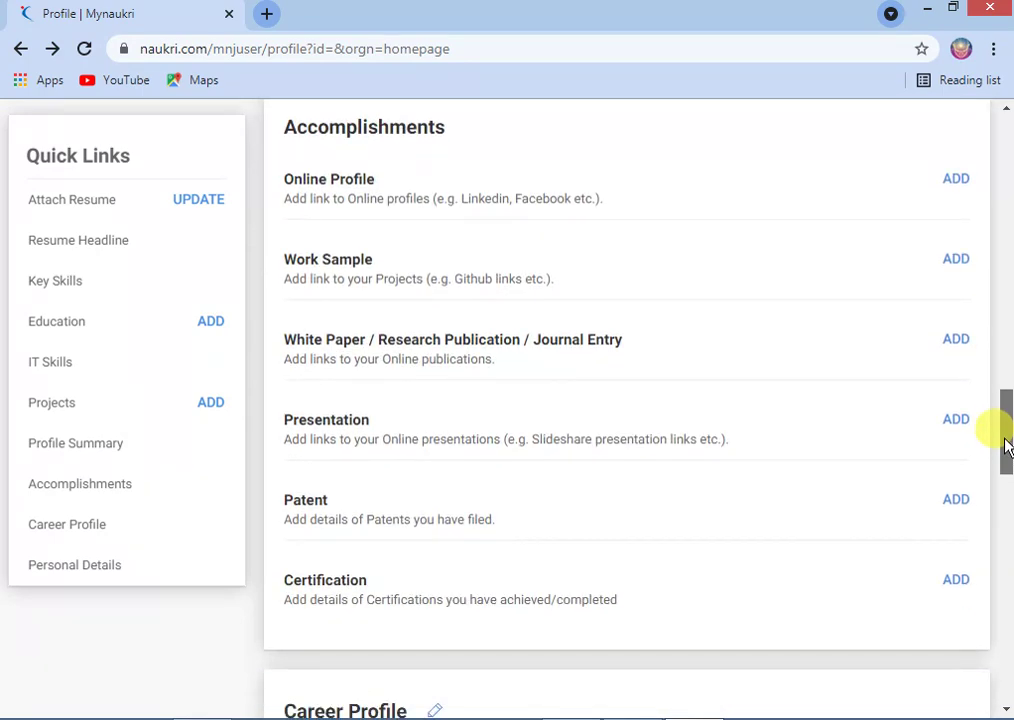
drag(1006, 446, 1006, 505)
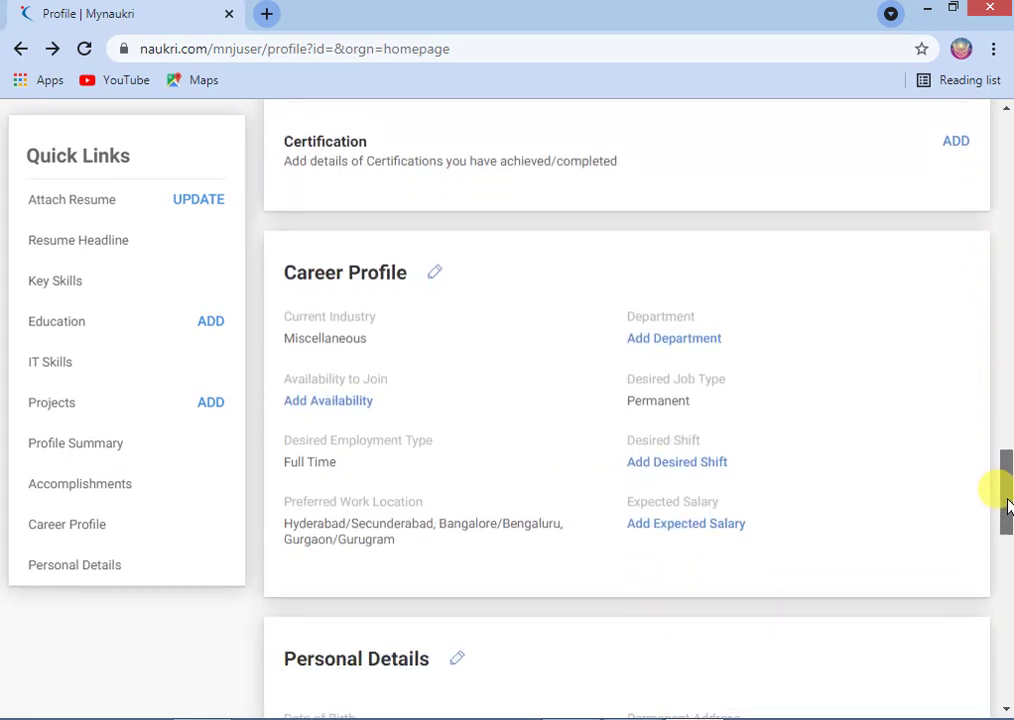
click(327, 408)
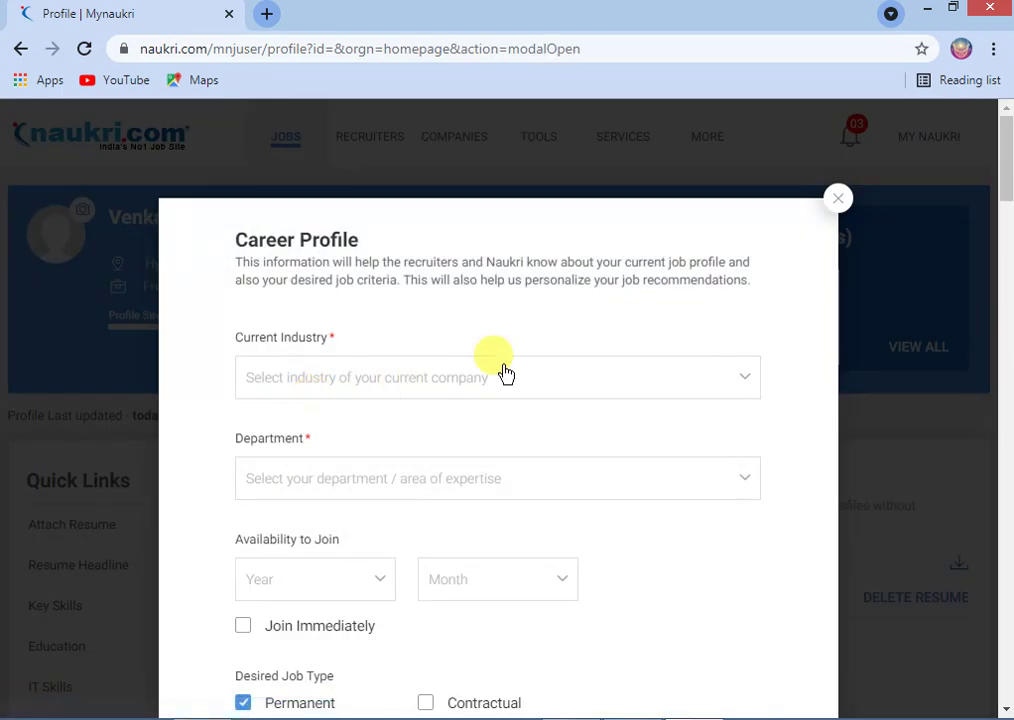
Step: Keep the industry as Miscellaneous and set the department to IT & Information Security
click(470, 387)
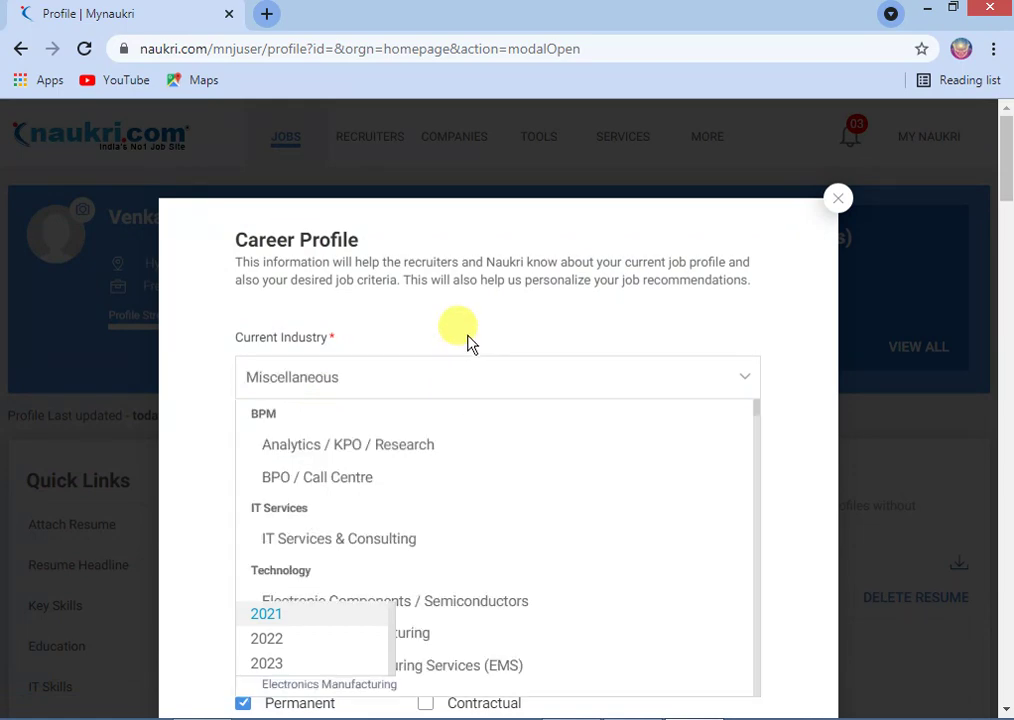
click(466, 338)
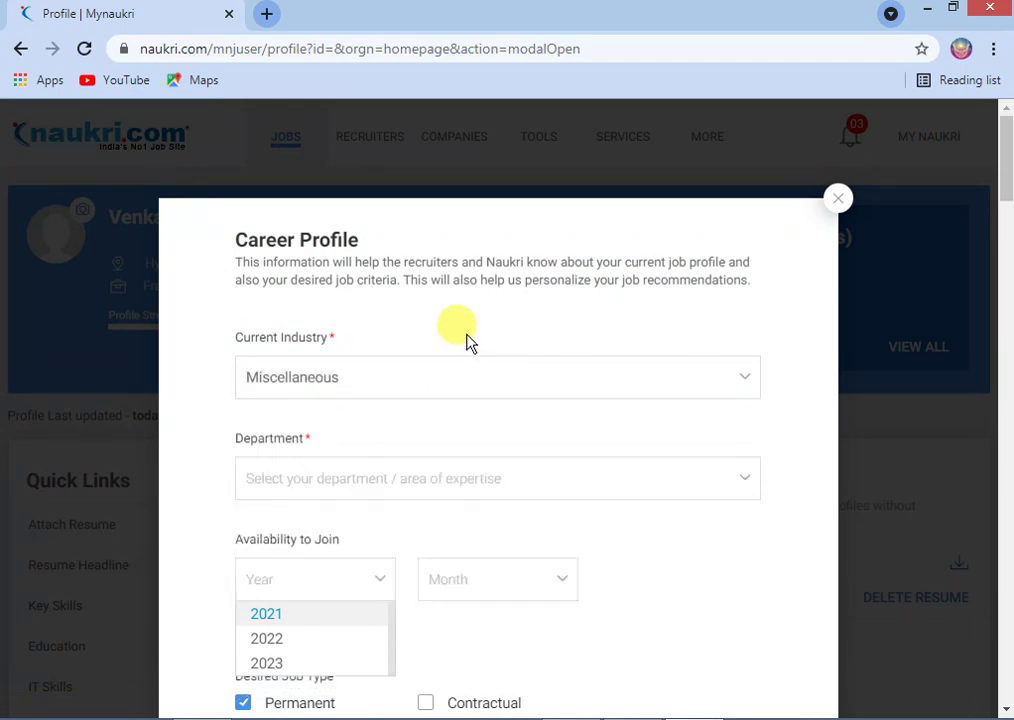
click(405, 484)
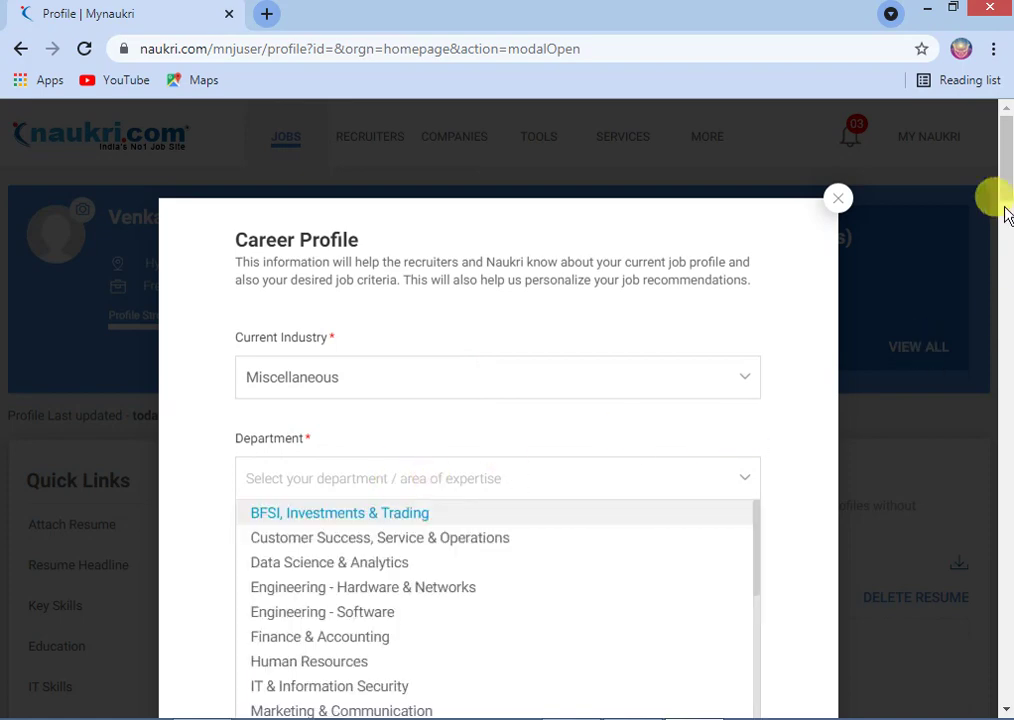
drag(1003, 190, 1005, 225)
scroll(1000, 222, down, 1)
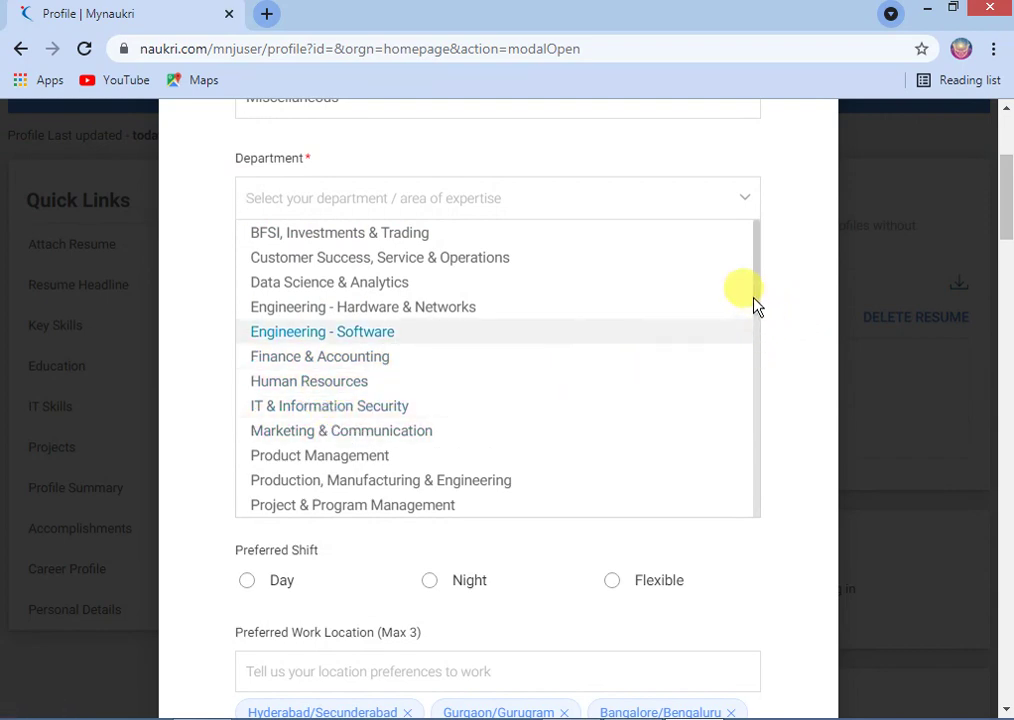
drag(757, 296, 728, 225)
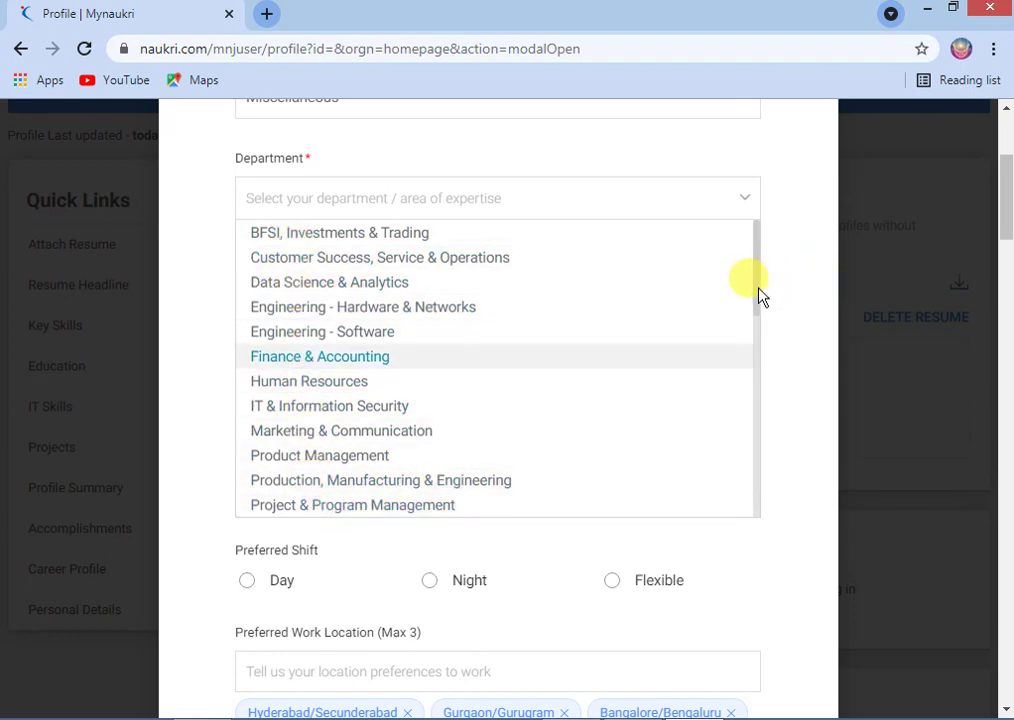
drag(758, 296, 752, 325)
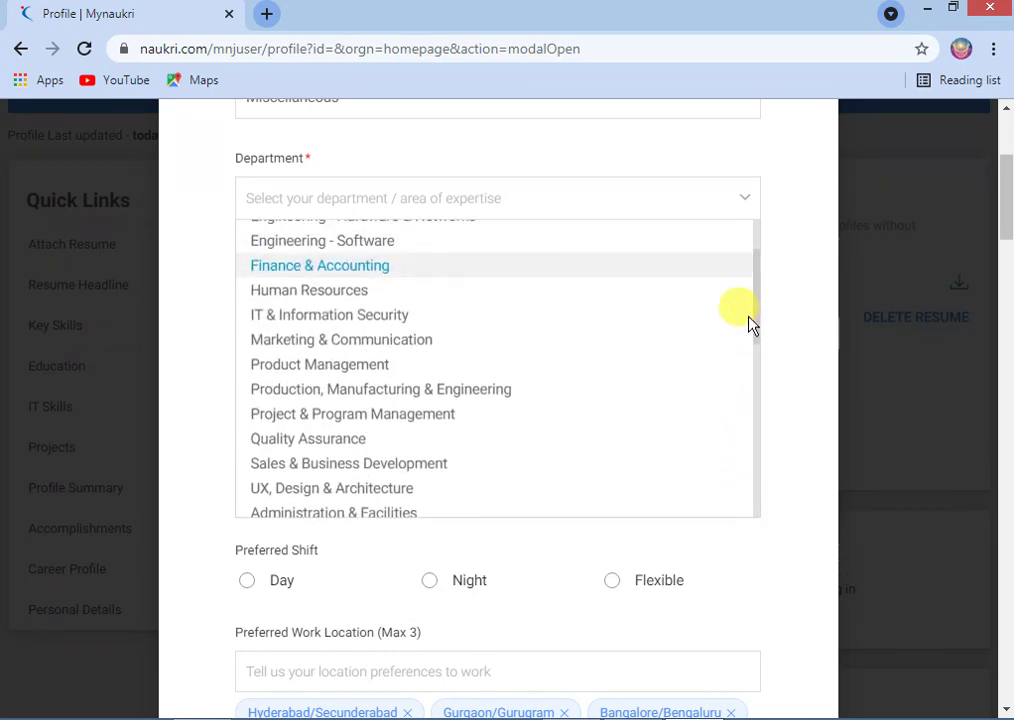
click(379, 318)
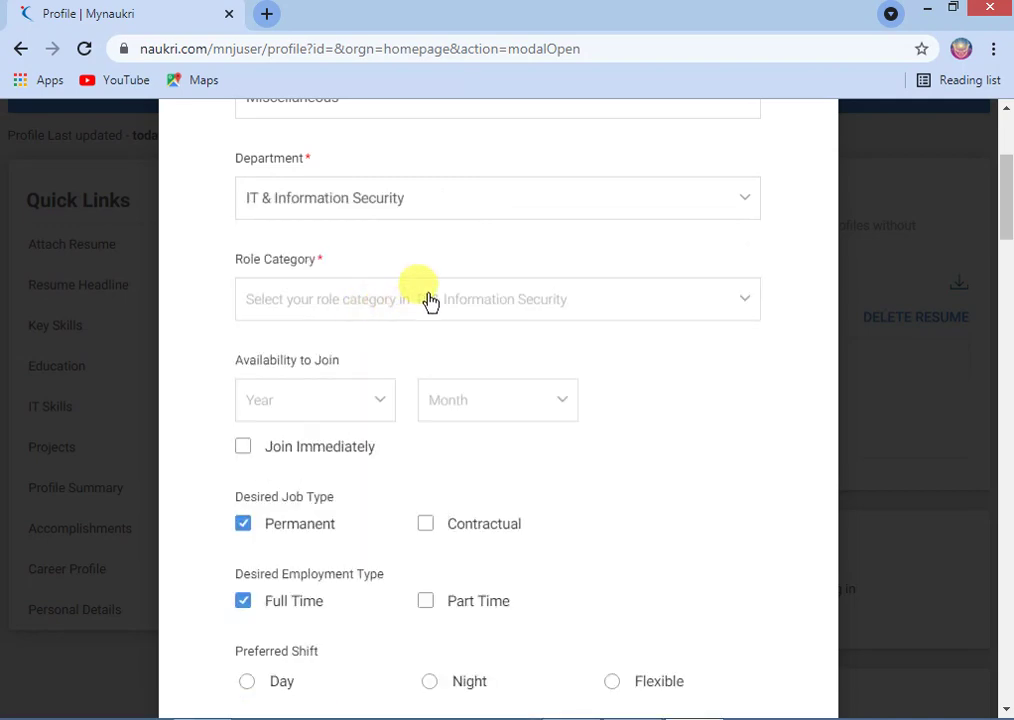
Step: Set role category to IT Support and job role to IT Support - Other
click(424, 302)
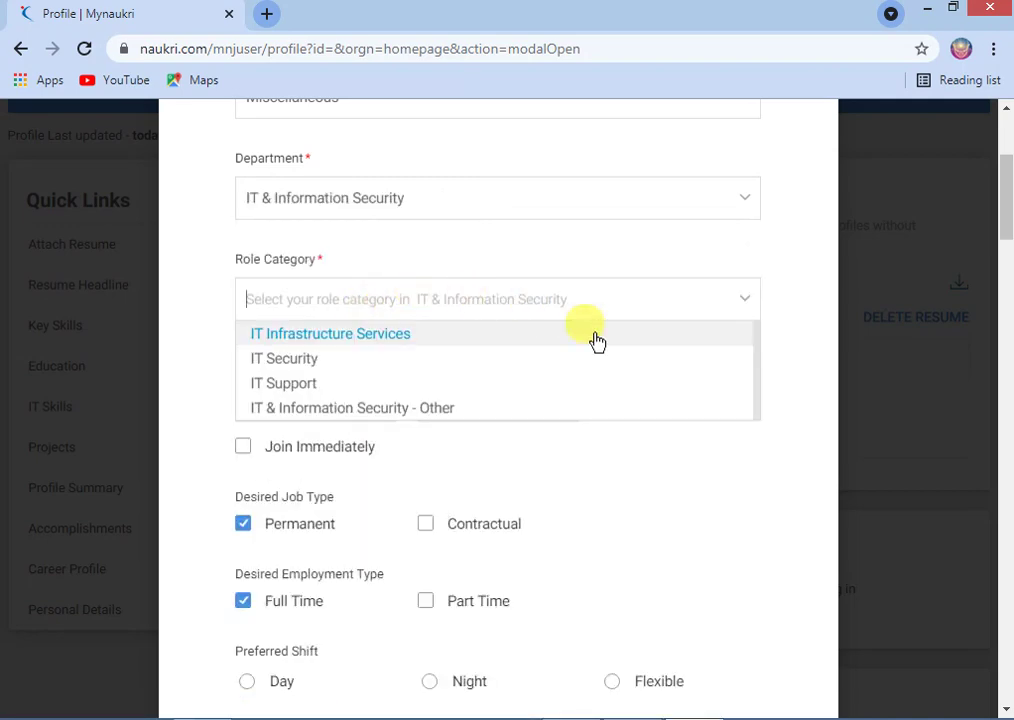
click(763, 415)
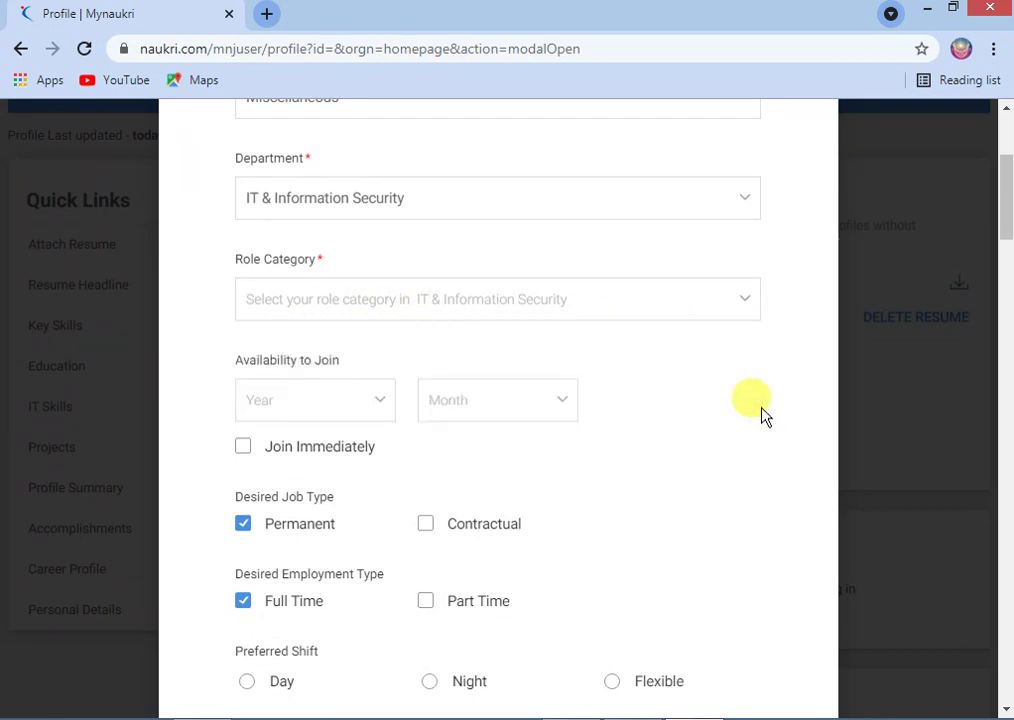
click(591, 297)
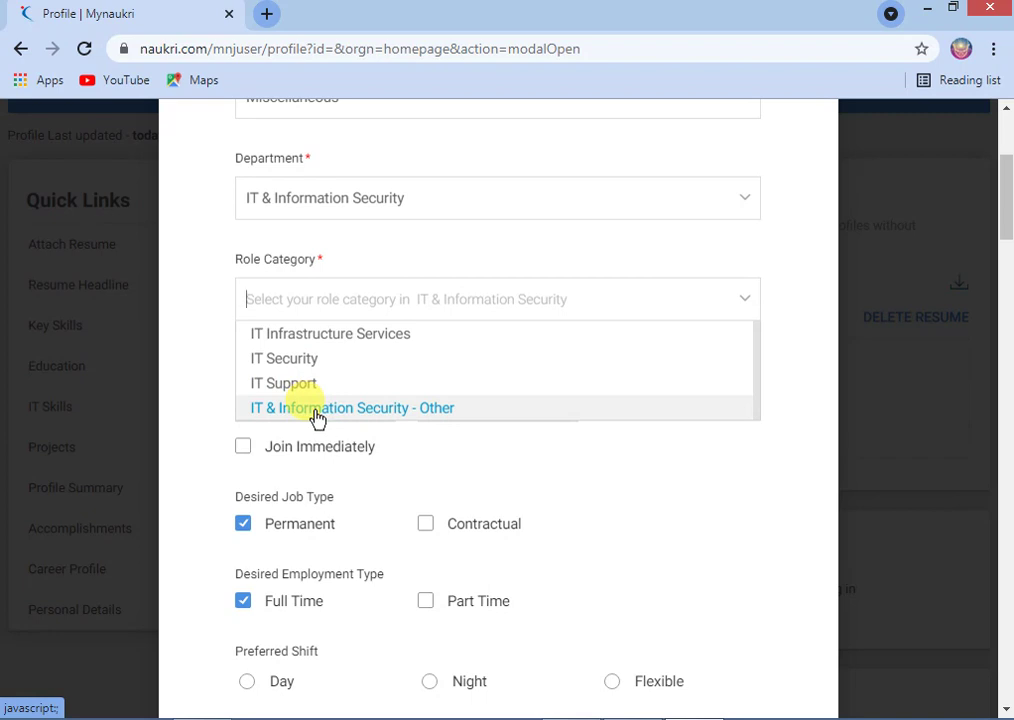
click(292, 388)
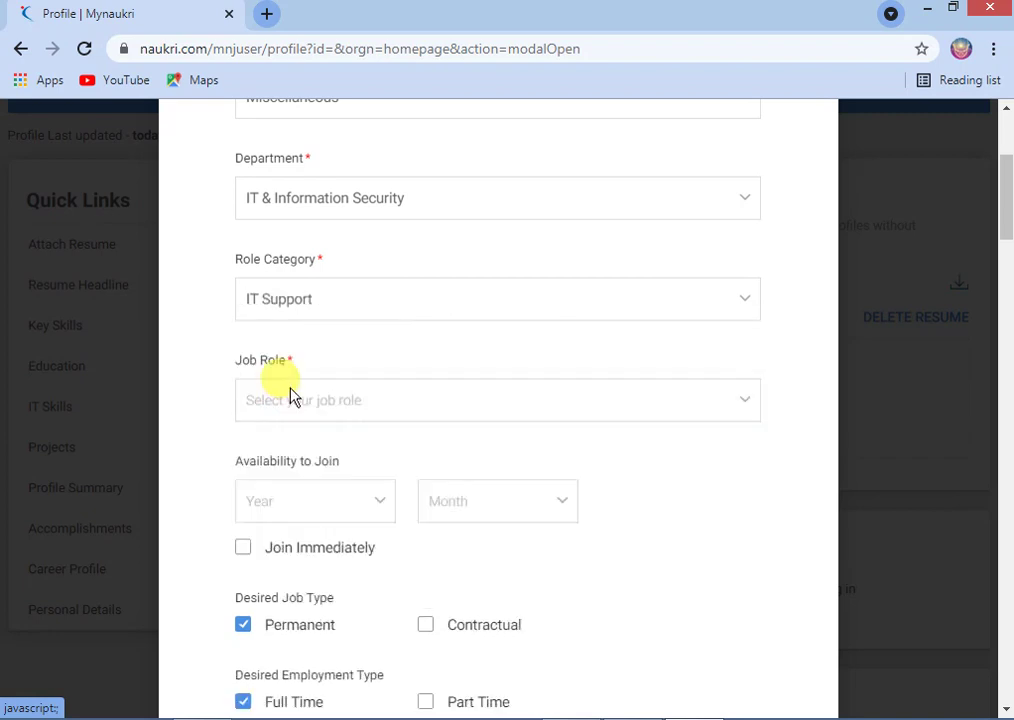
click(488, 406)
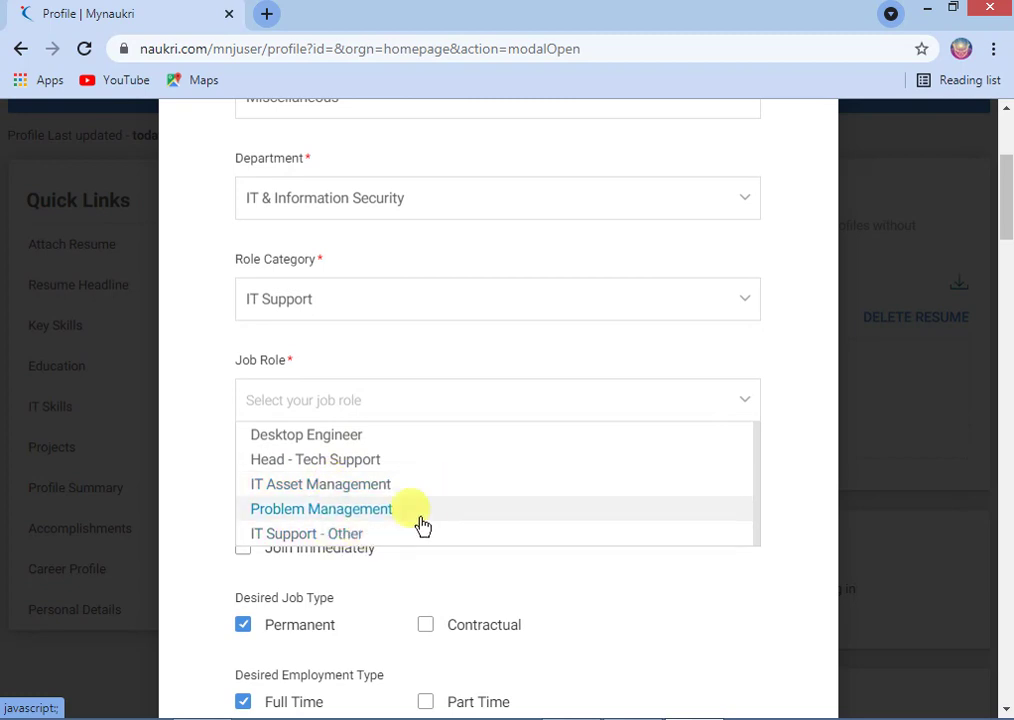
click(296, 541)
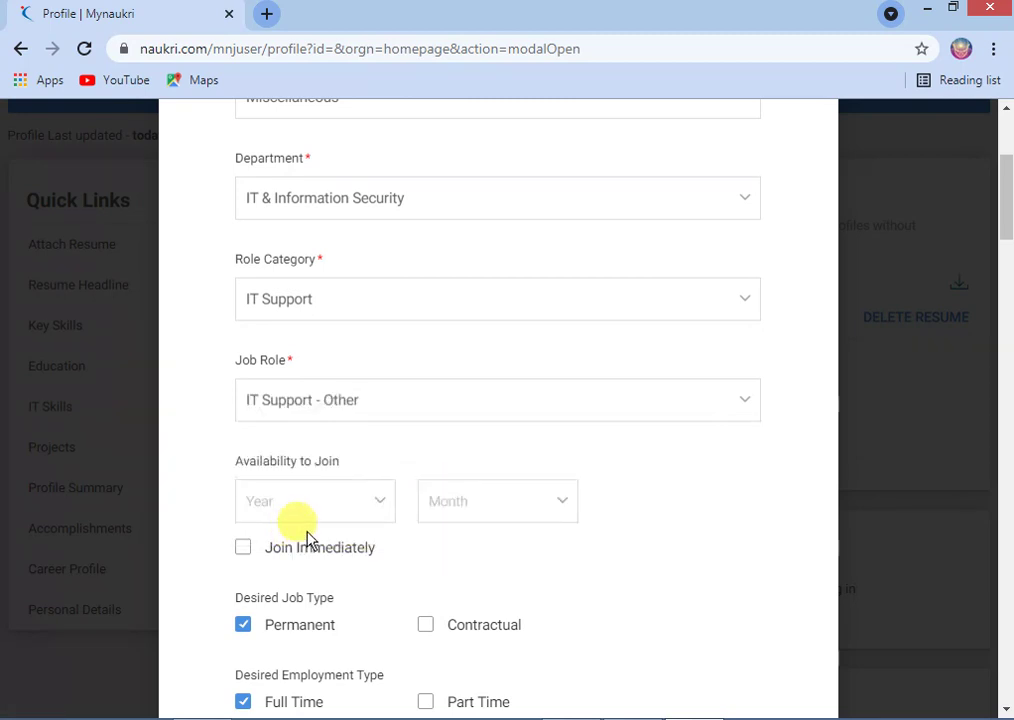
Step: Set the availability to join to Sep 2021
click(367, 508)
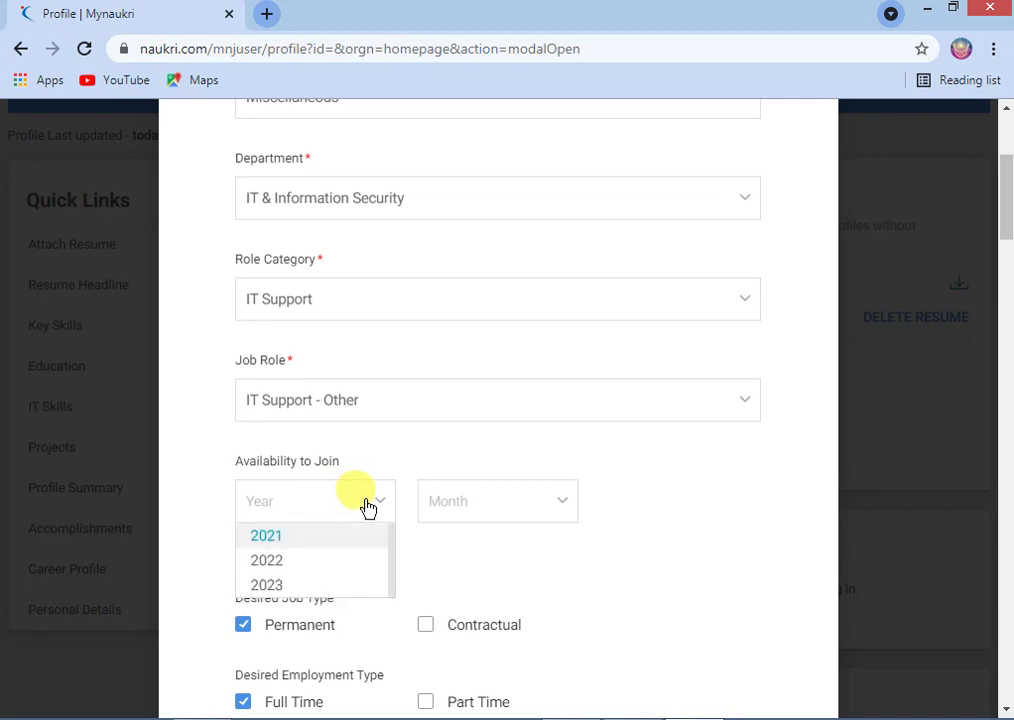
click(307, 538)
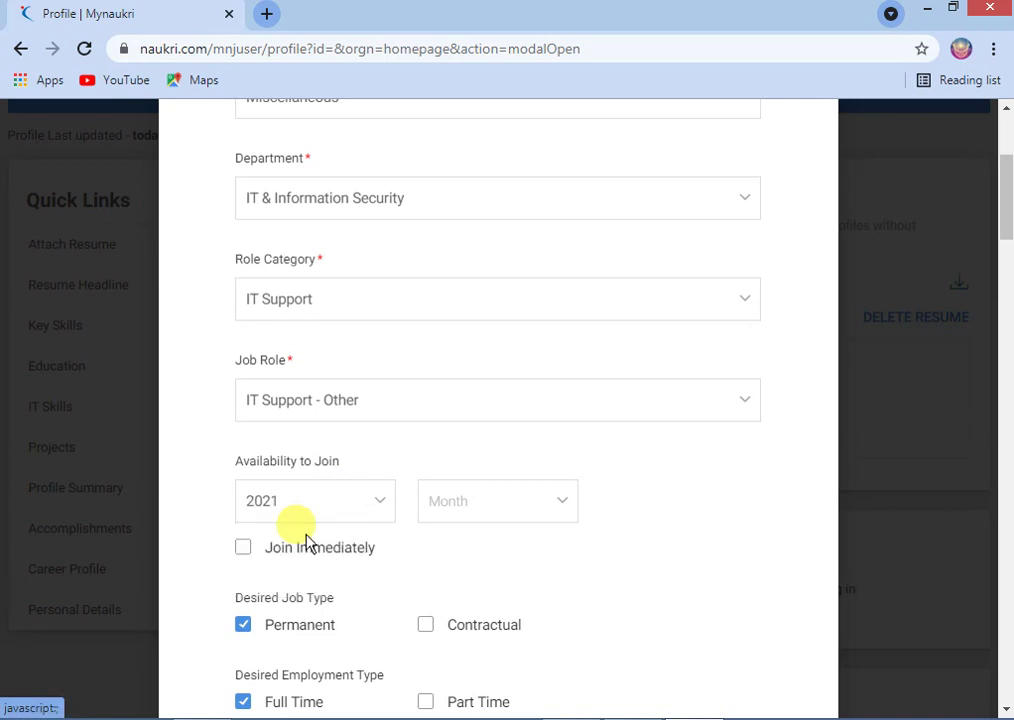
click(557, 510)
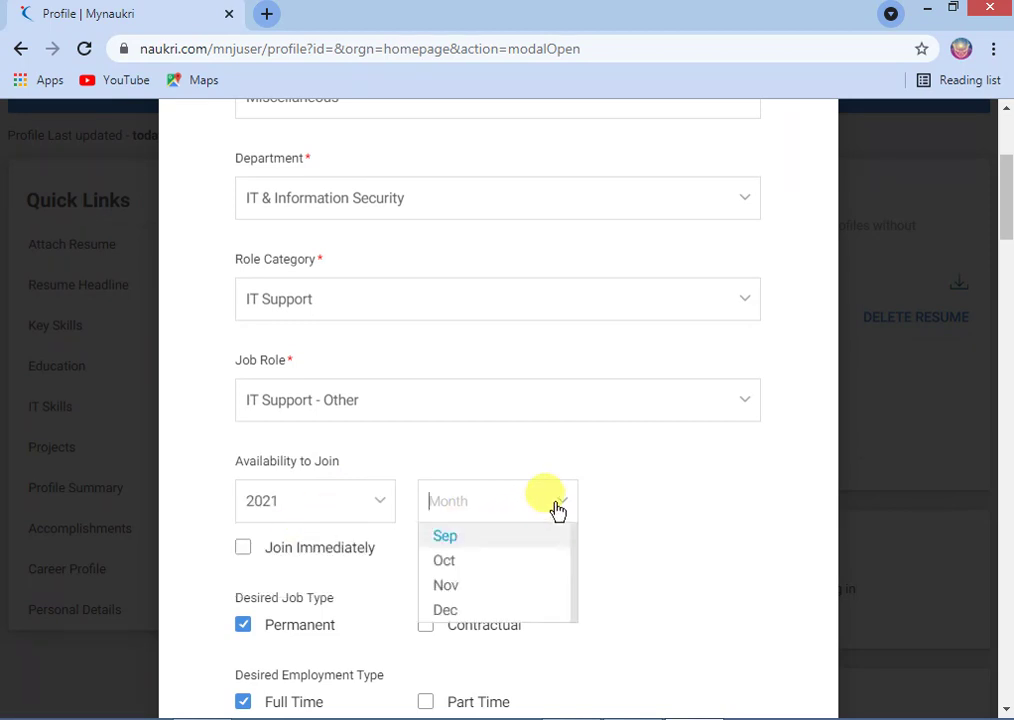
click(449, 544)
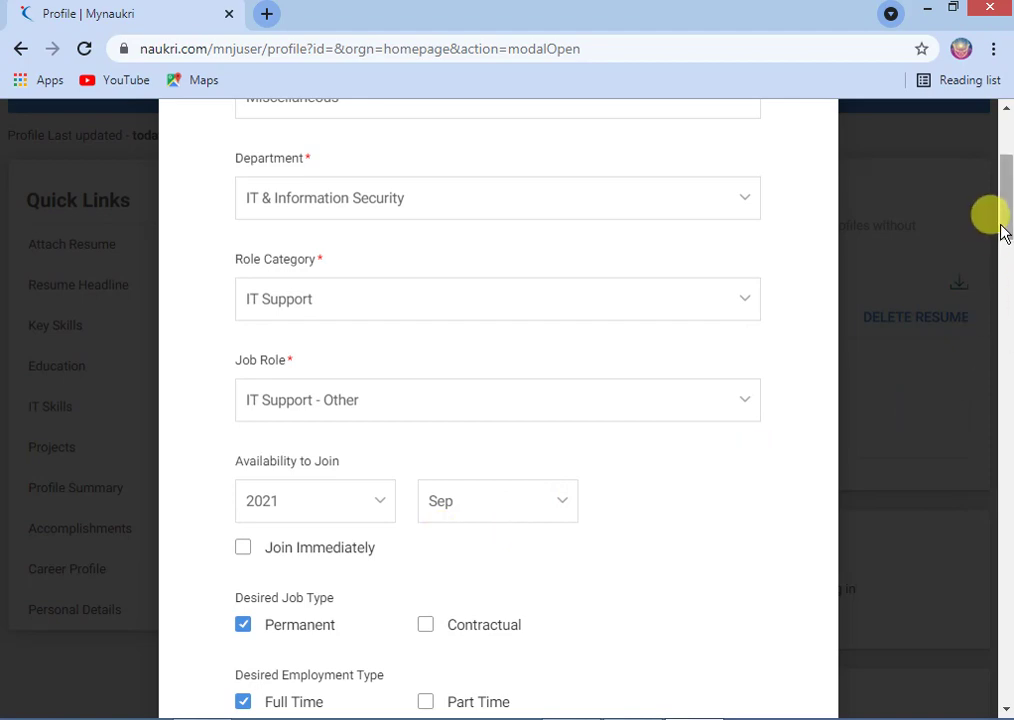
Step: Set expected salary to 3 Lacs 0 Thousand and save the career profile
drag(1003, 230, 925, 355)
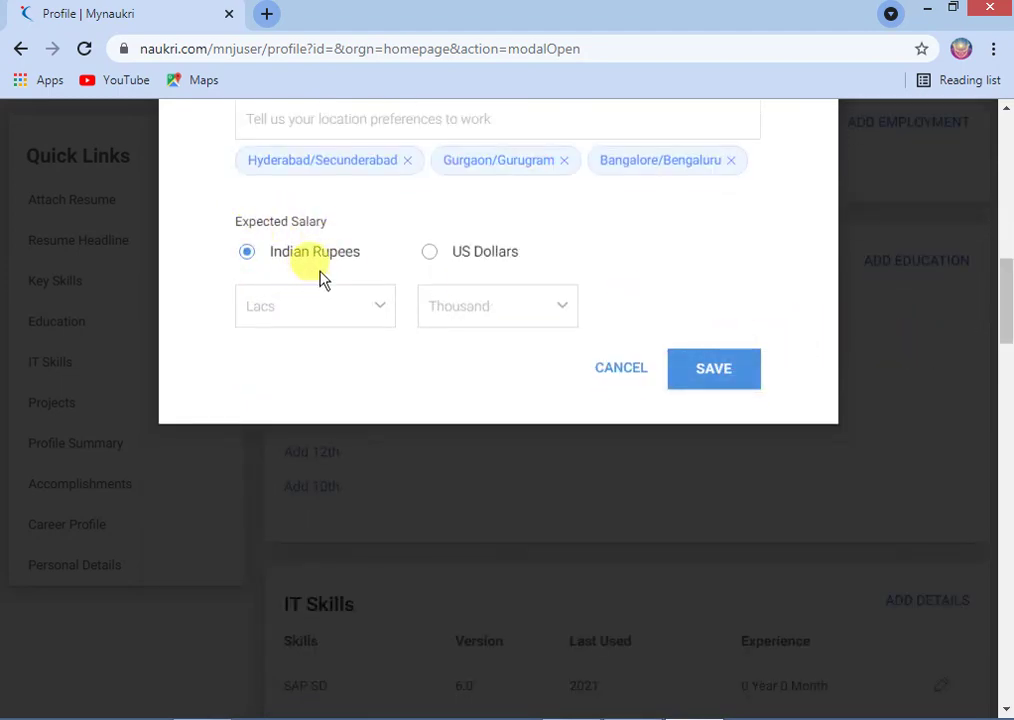
click(377, 314)
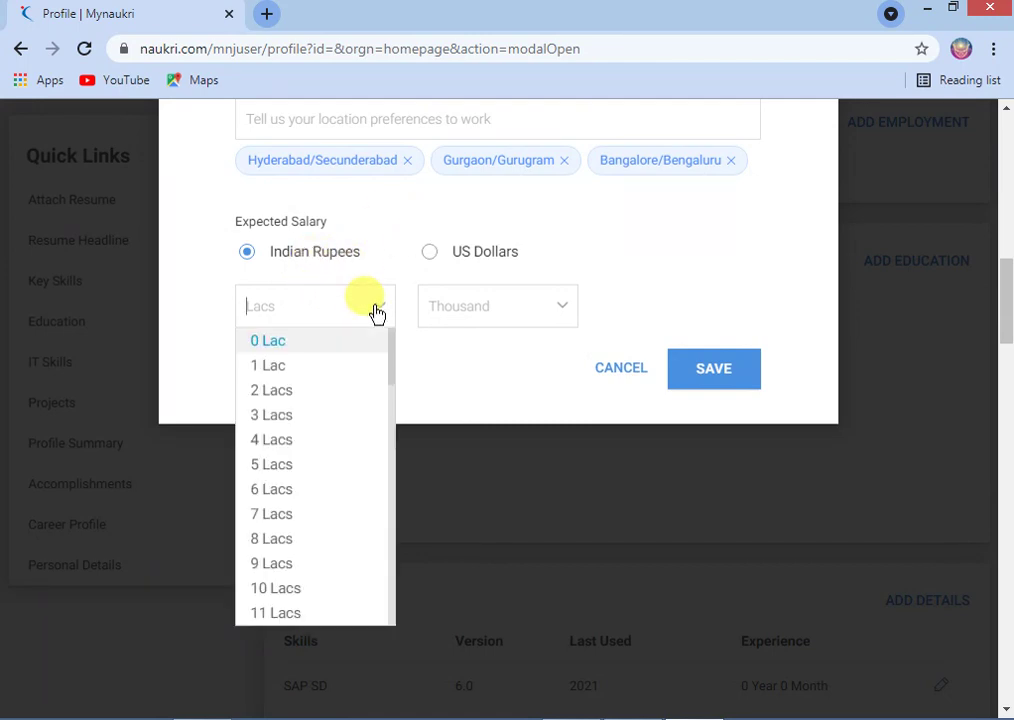
click(288, 414)
click(478, 310)
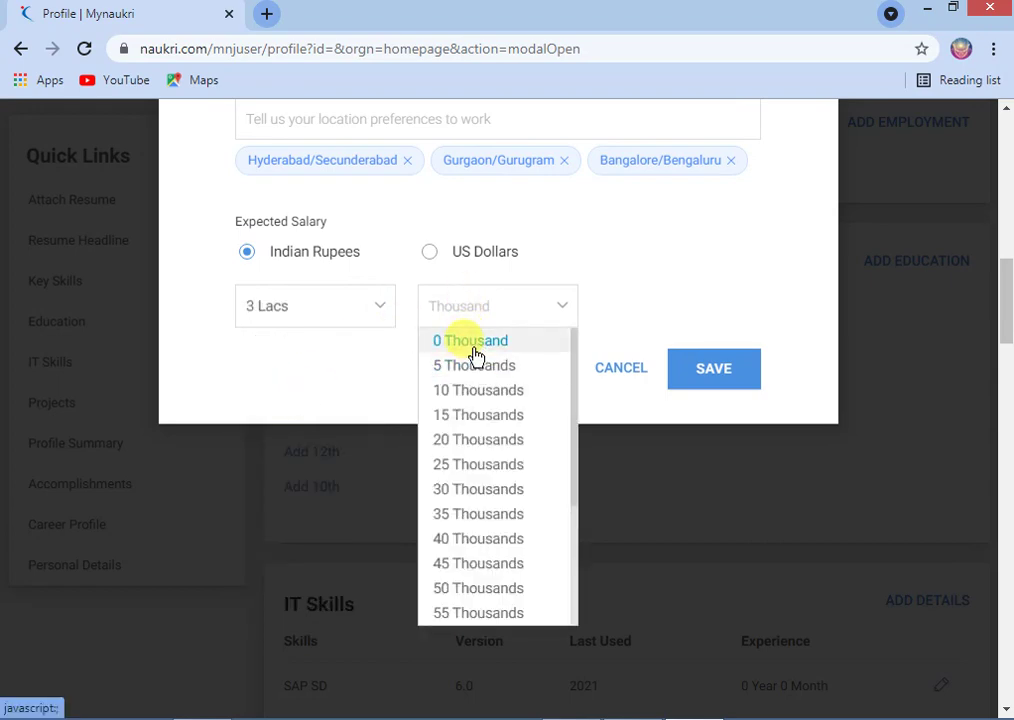
click(475, 350)
click(695, 378)
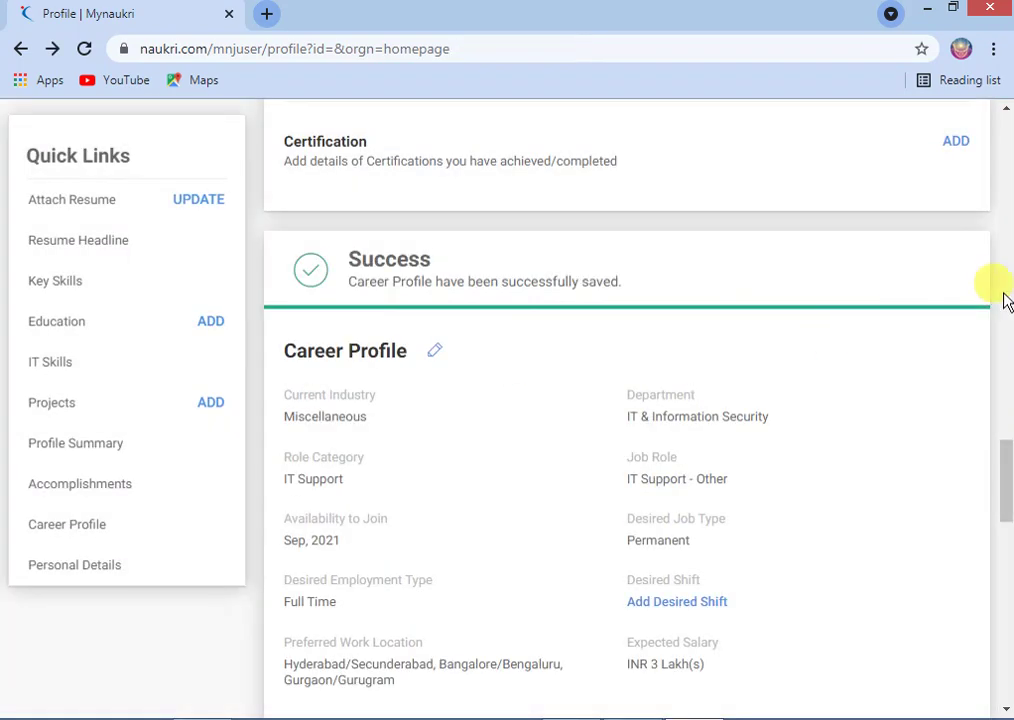
drag(1003, 469, 1006, 412)
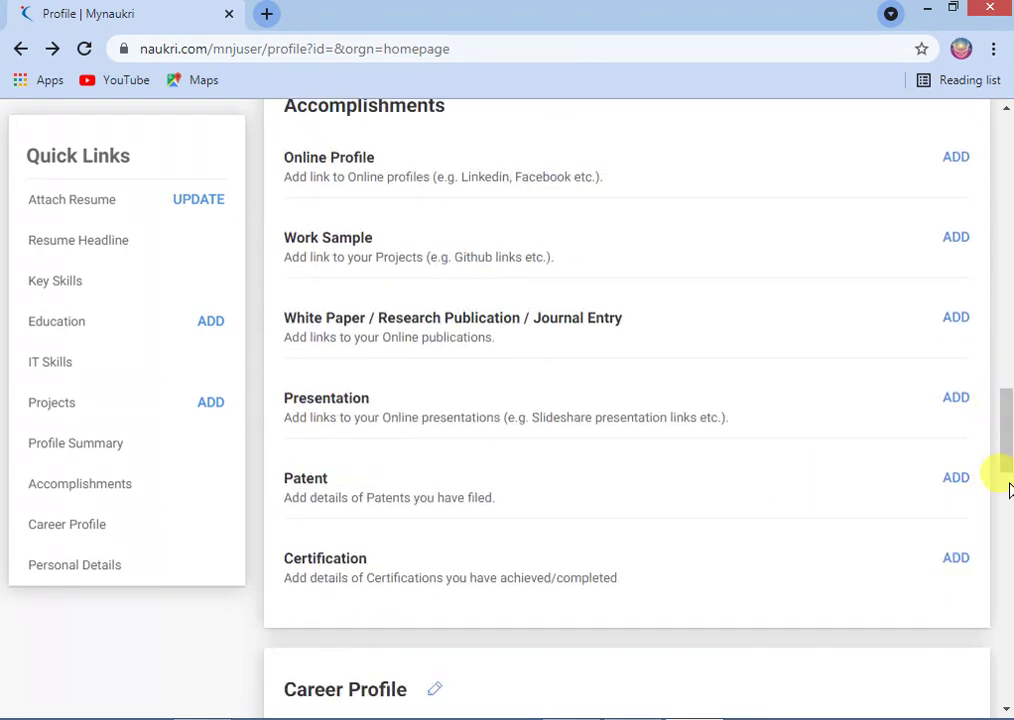
drag(1007, 466, 1007, 228)
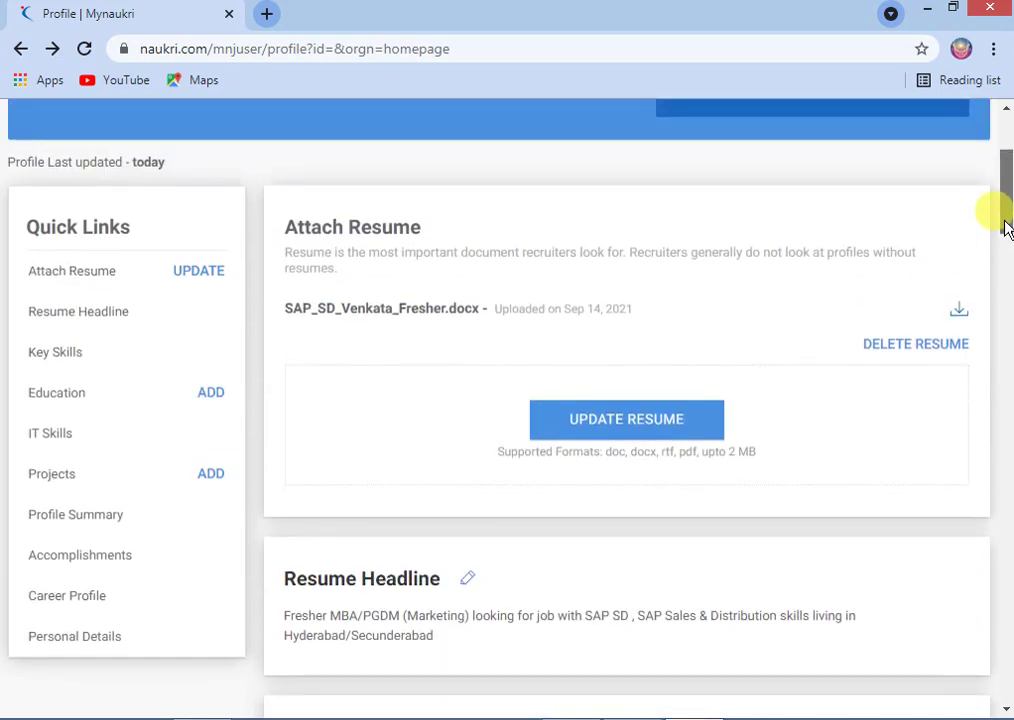
click(80, 598)
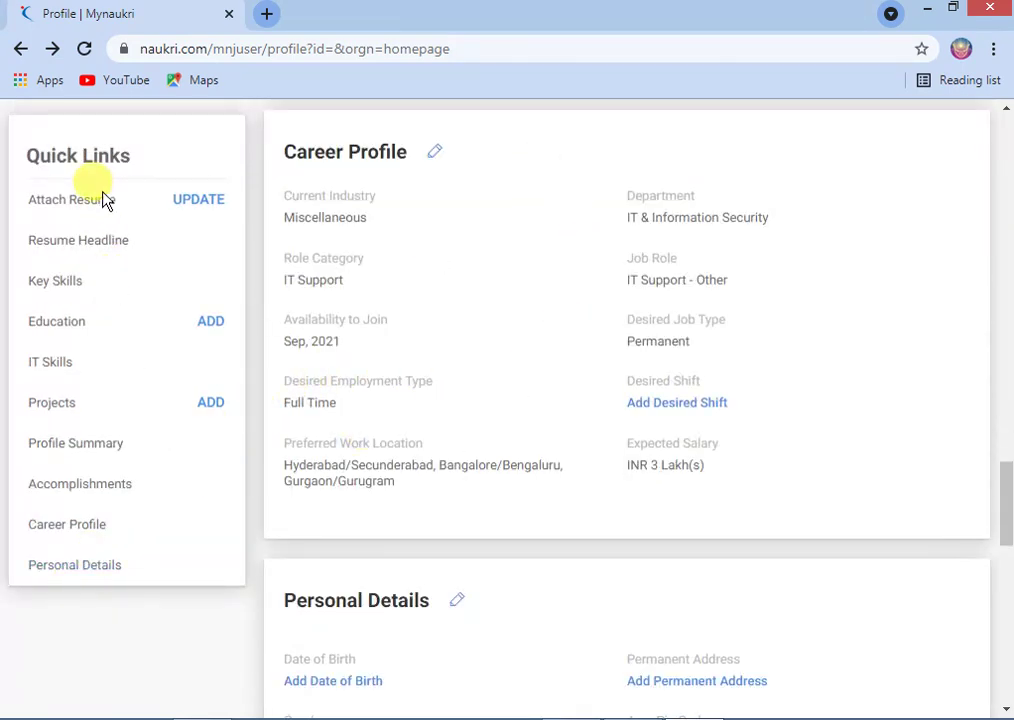
click(90, 246)
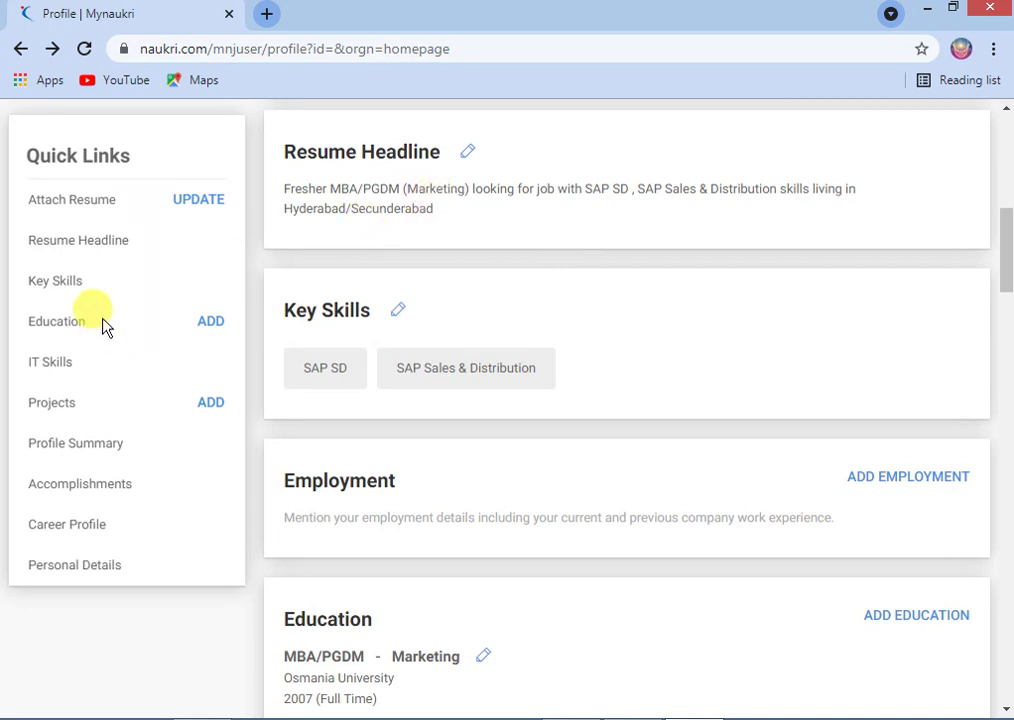
Step: Review the Key Skills, IT Skills, Projects, Profile Summary and Accomplishments sections through Quick Links
click(70, 287)
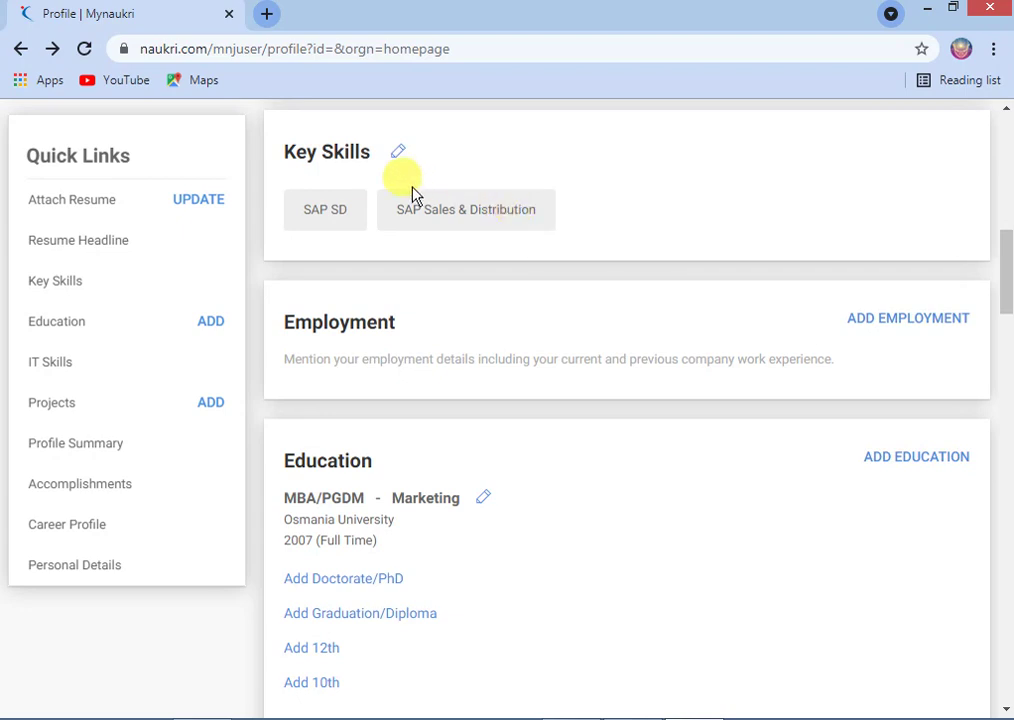
click(57, 369)
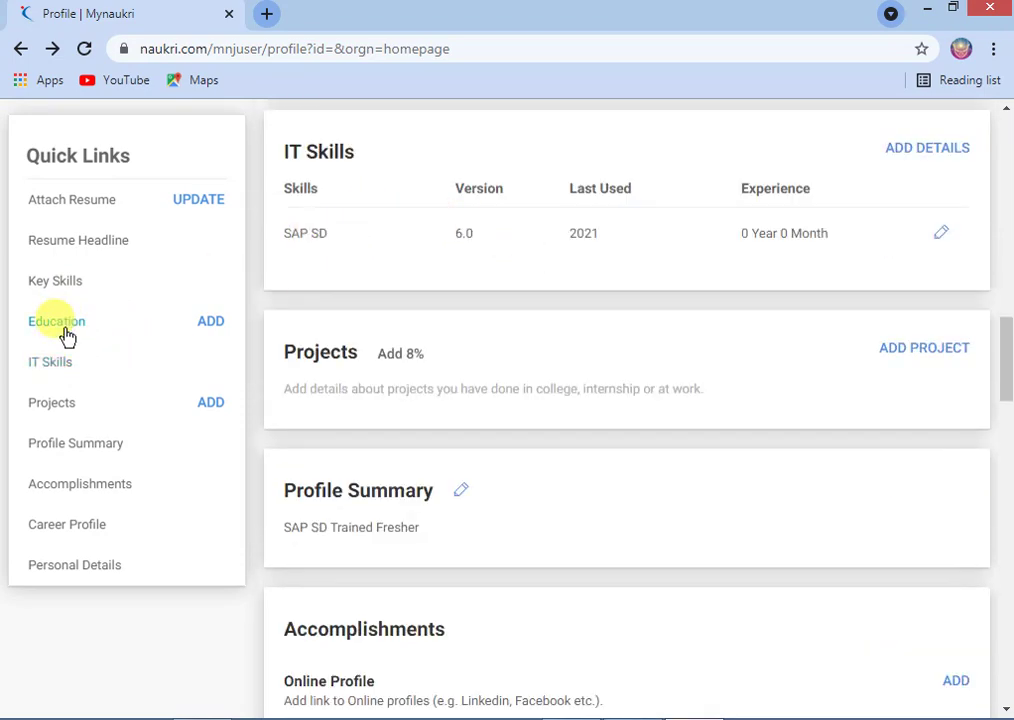
click(55, 403)
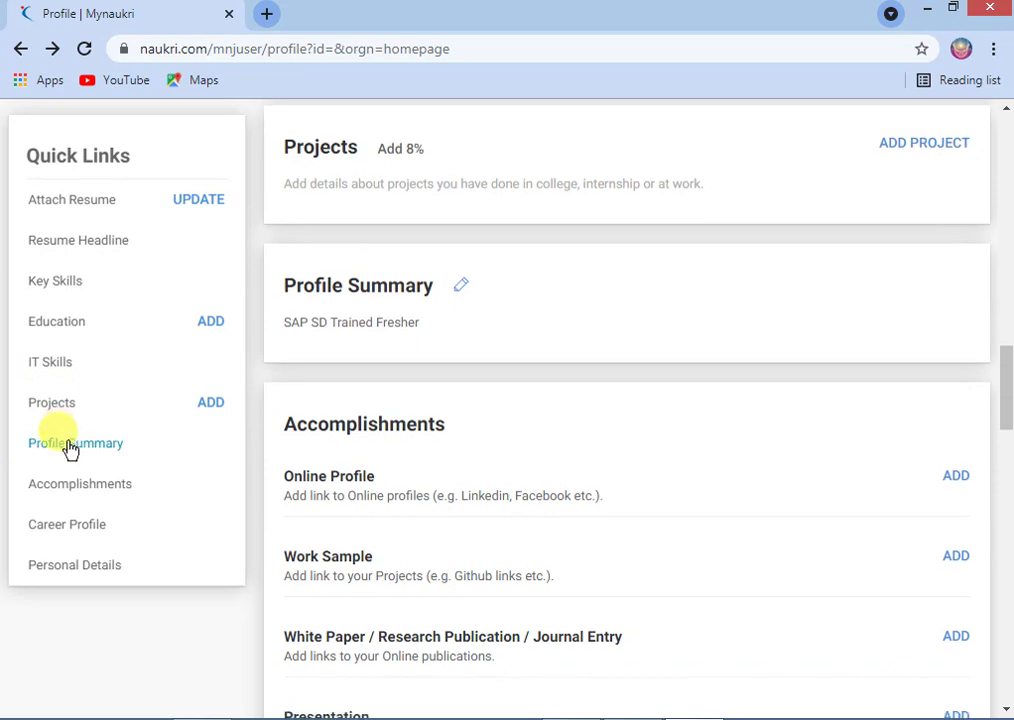
click(70, 446)
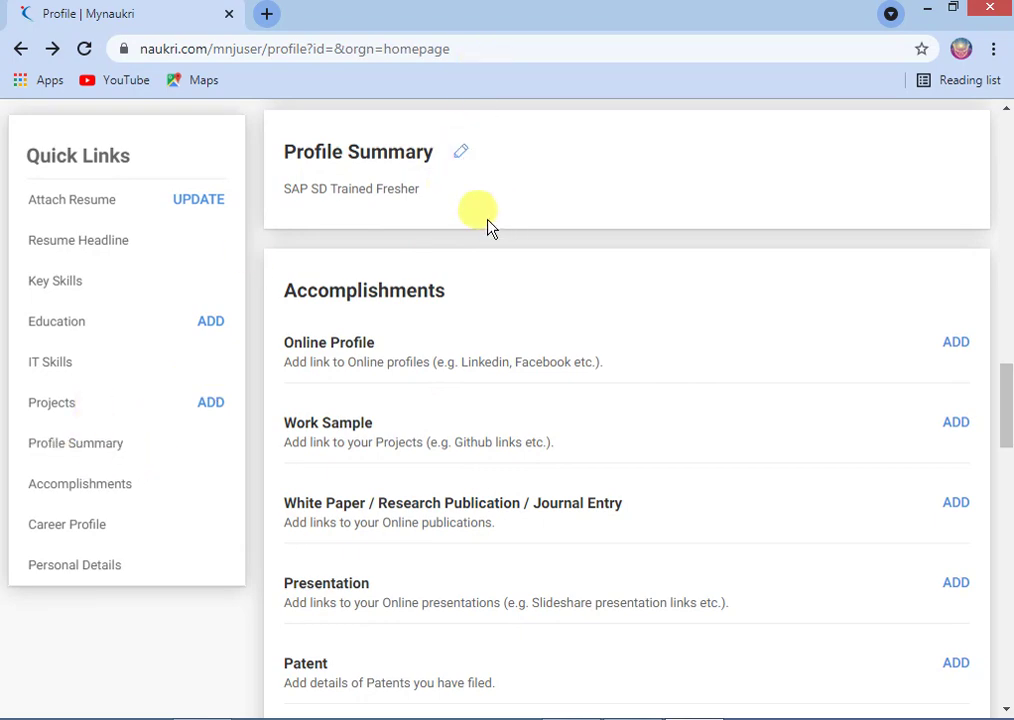
click(80, 490)
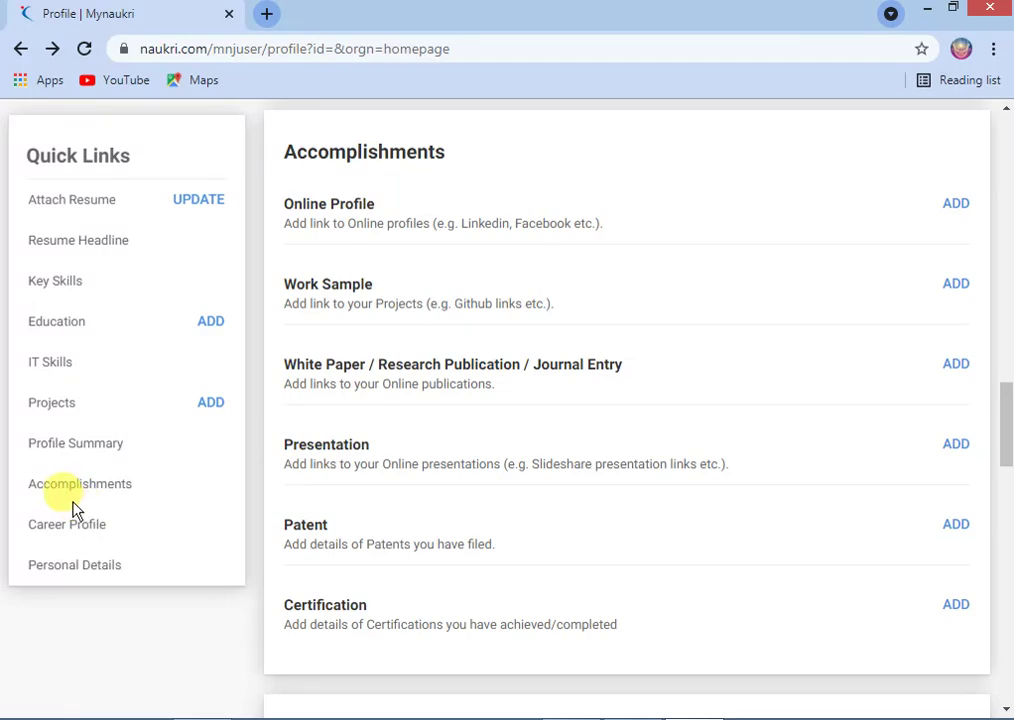
Step: Check the Career Profile's Miscellaneous industry, then open the Personal Details editor via Add Marital Status
click(68, 526)
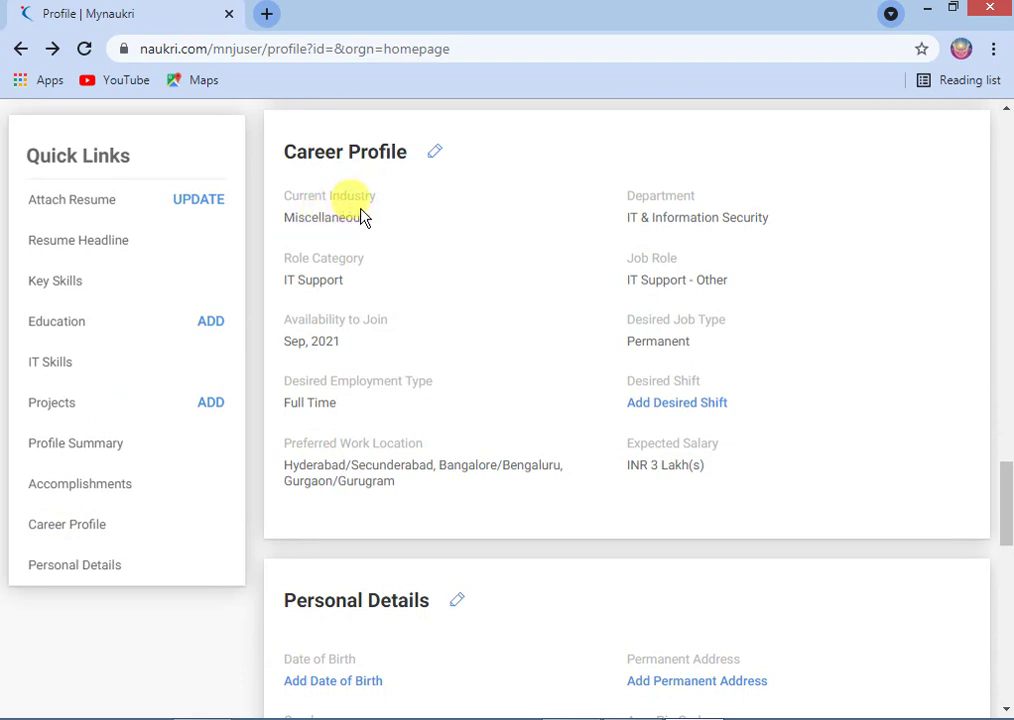
drag(368, 217, 428, 200)
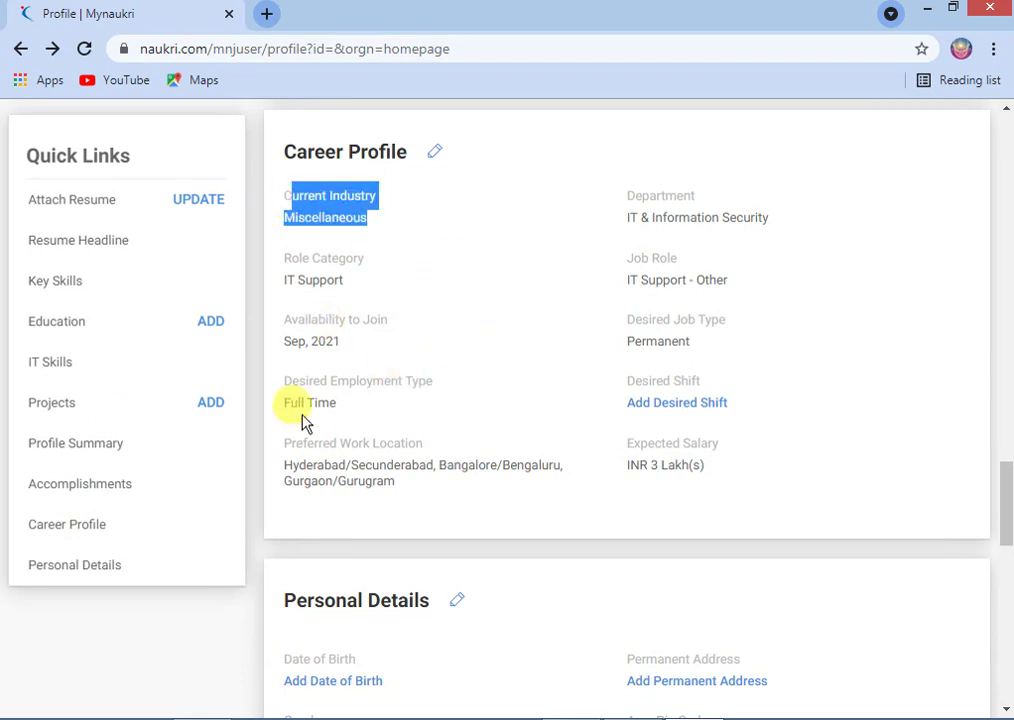
click(78, 568)
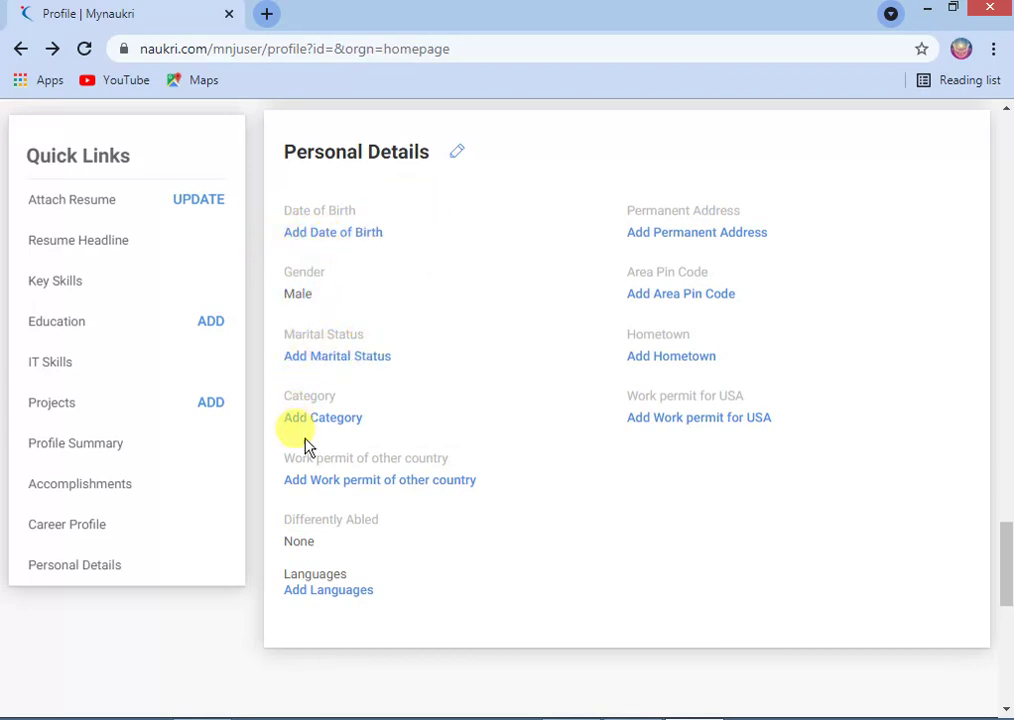
click(362, 358)
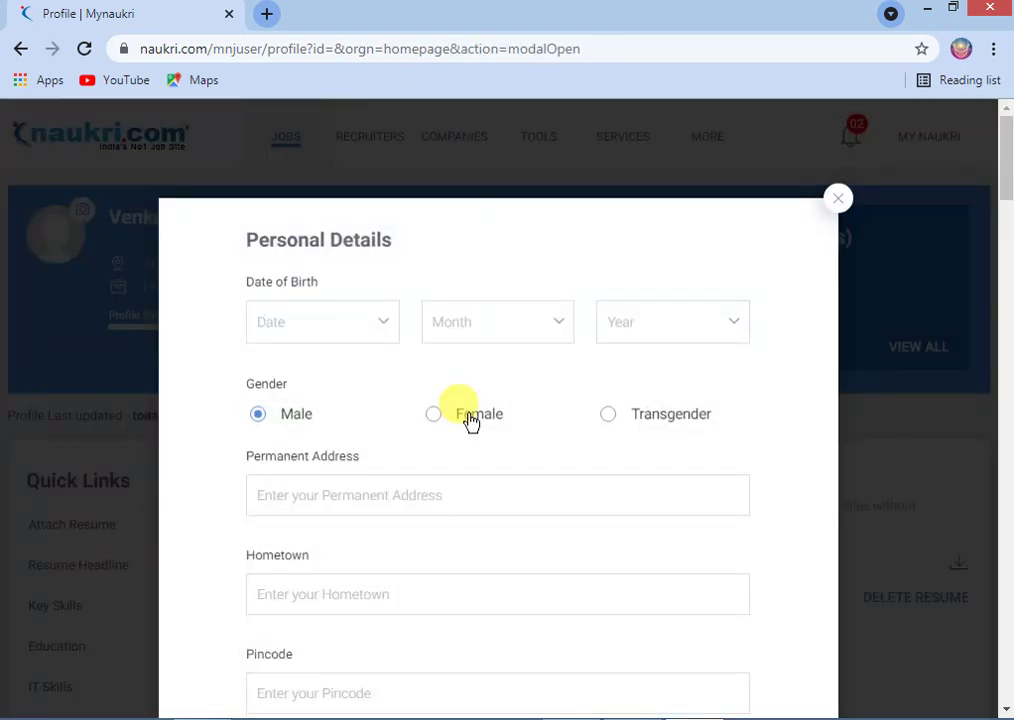
Step: Look over the address, birth date and work-permit fields, save Personal Details unchanged, and return to the page top
click(373, 491)
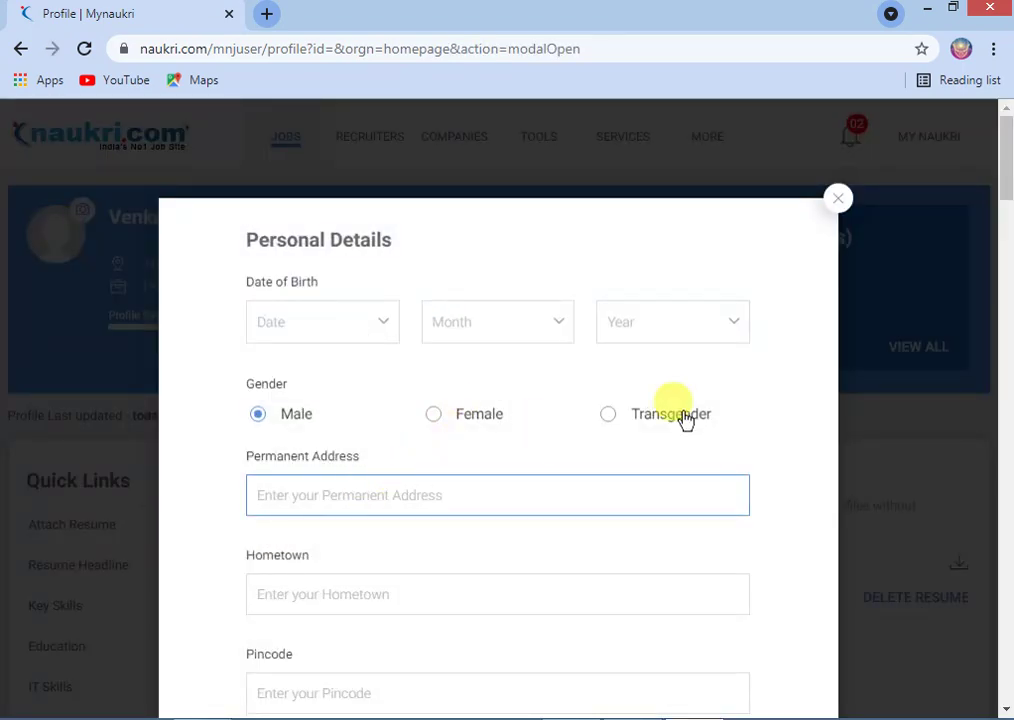
click(357, 332)
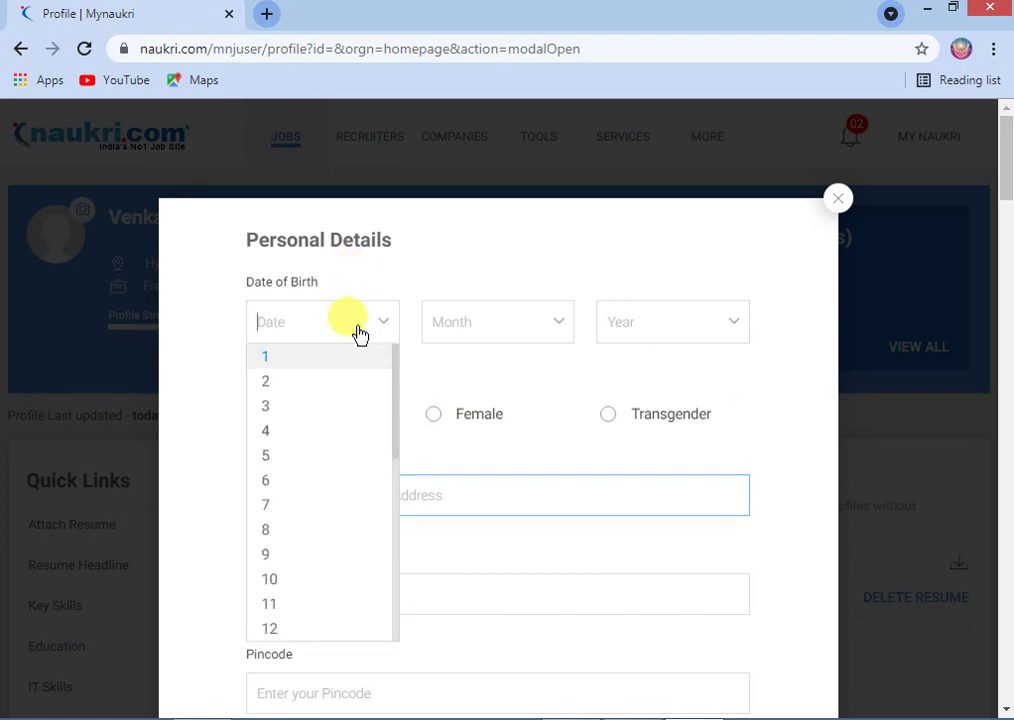
click(570, 532)
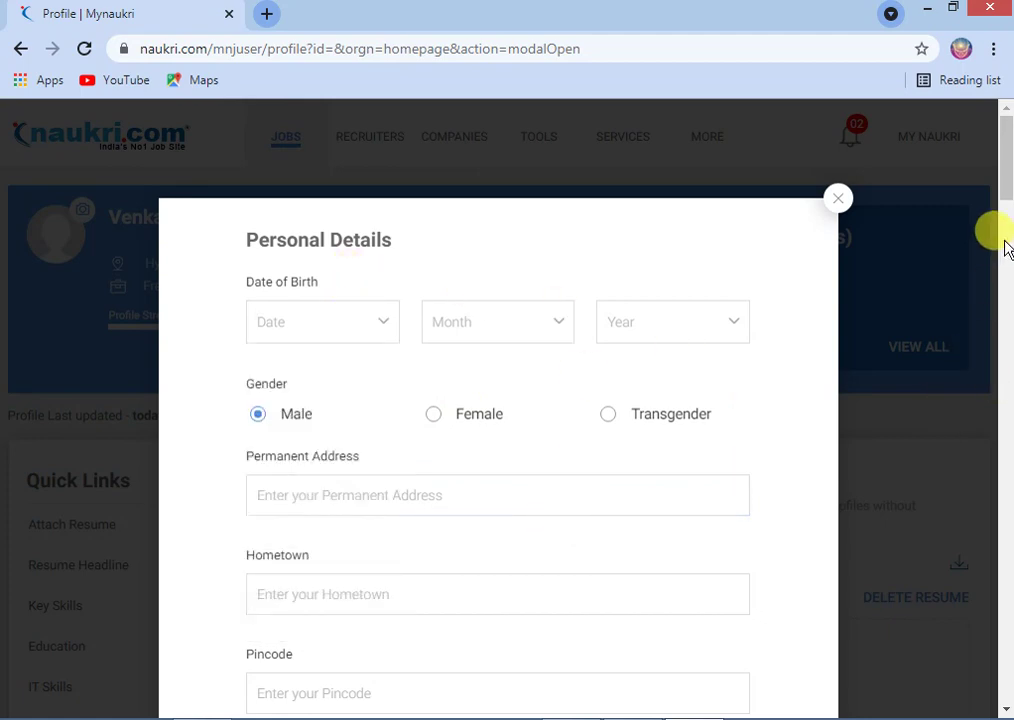
drag(1007, 196, 1007, 293)
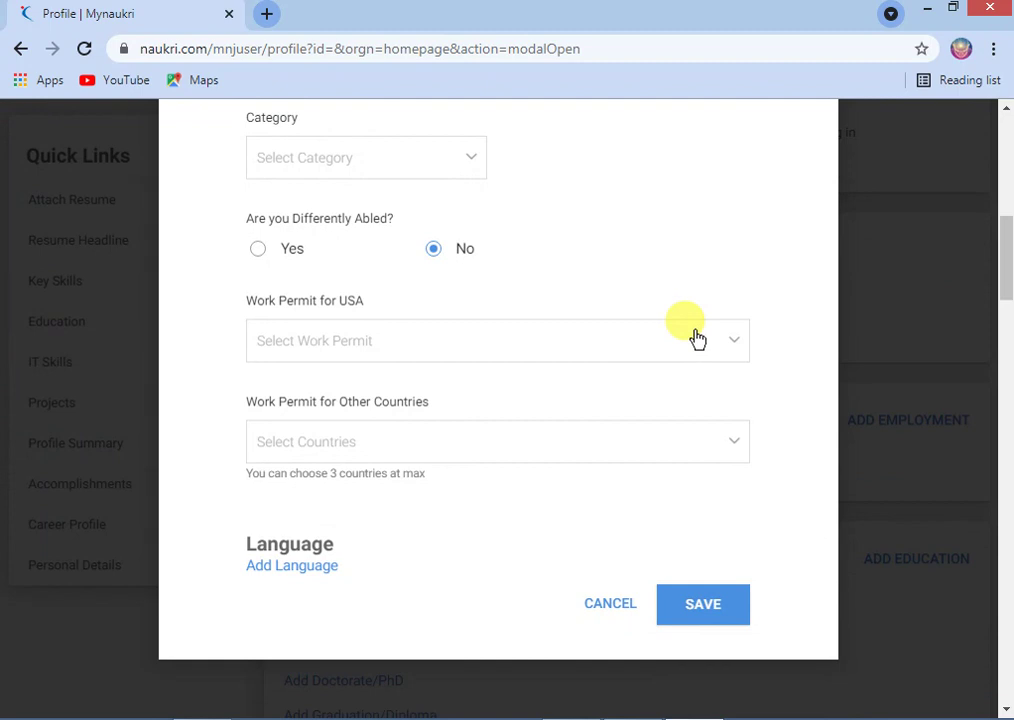
click(422, 443)
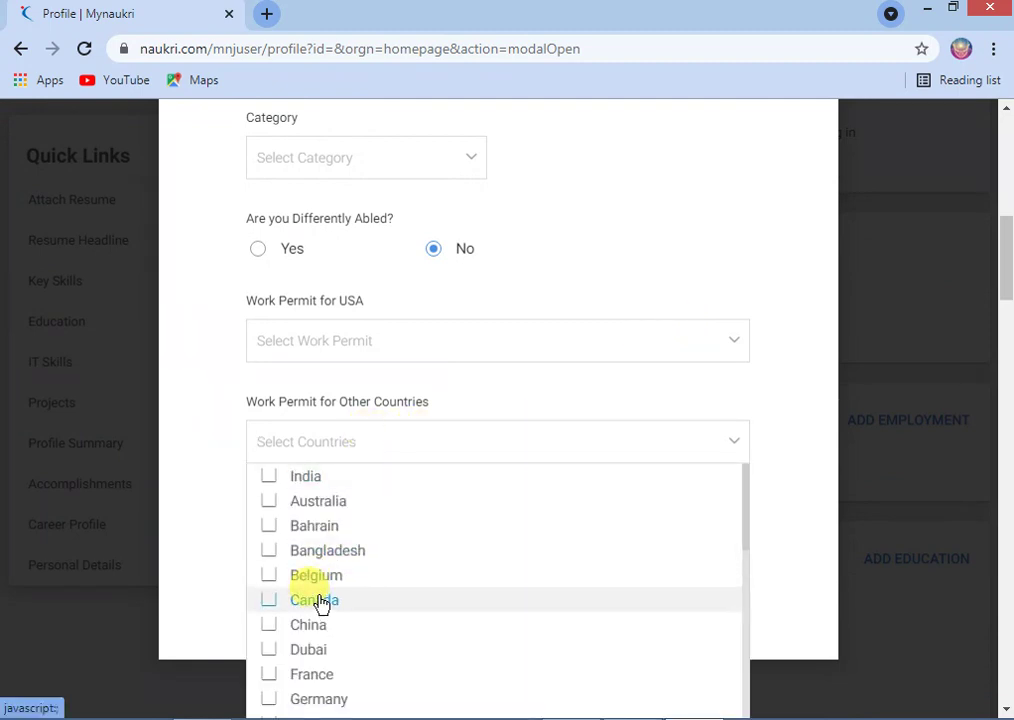
click(768, 389)
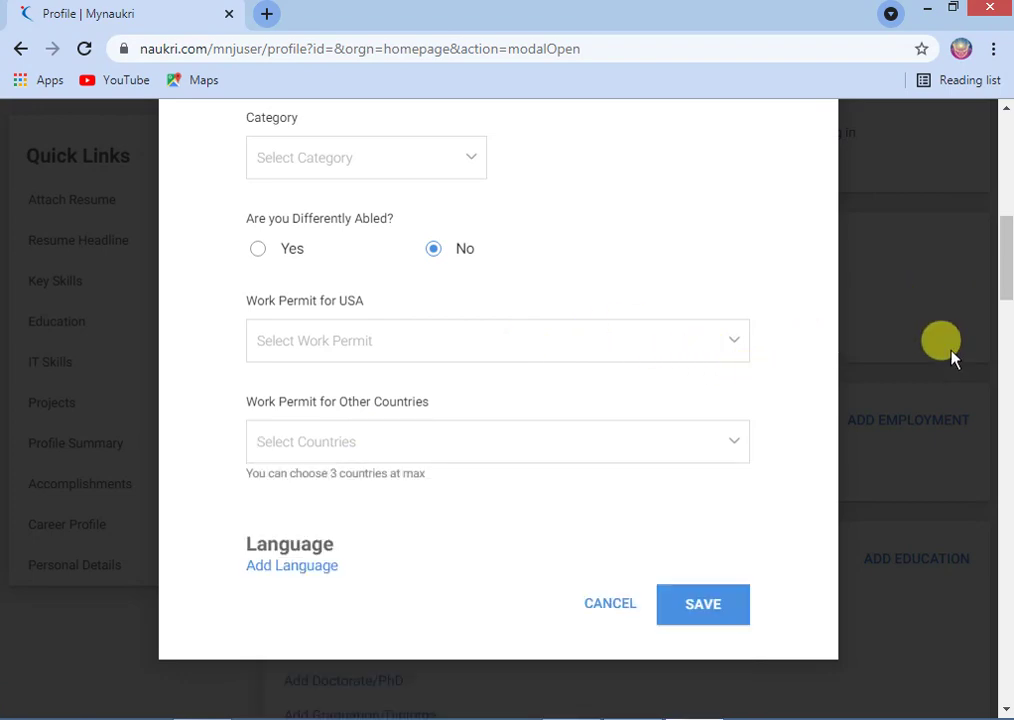
click(729, 613)
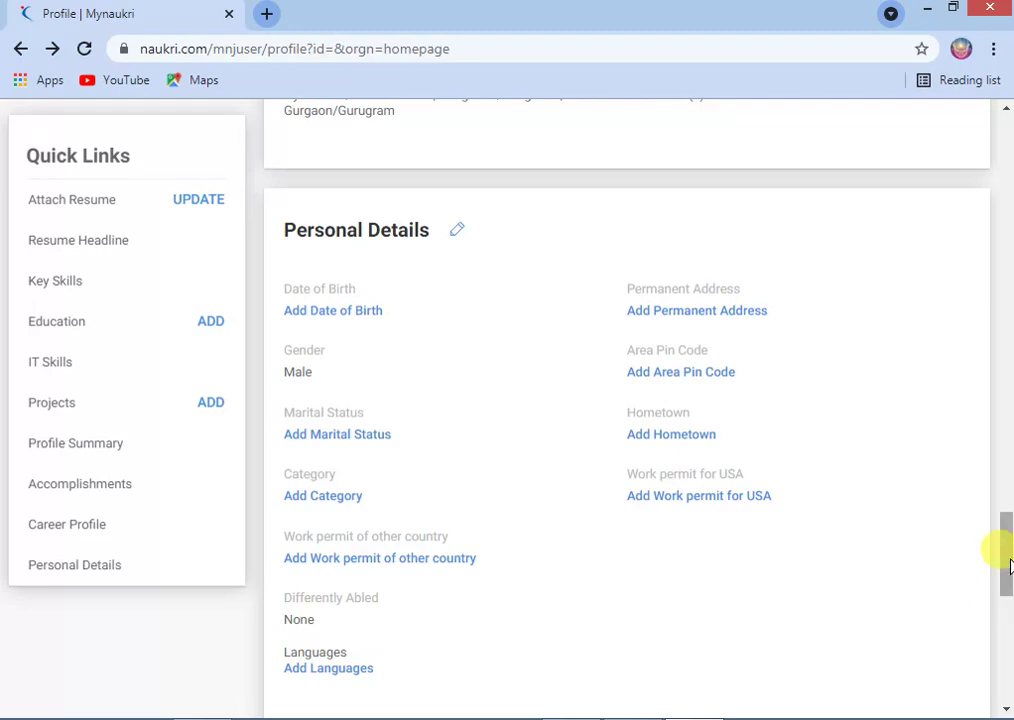
drag(1004, 543, 989, 147)
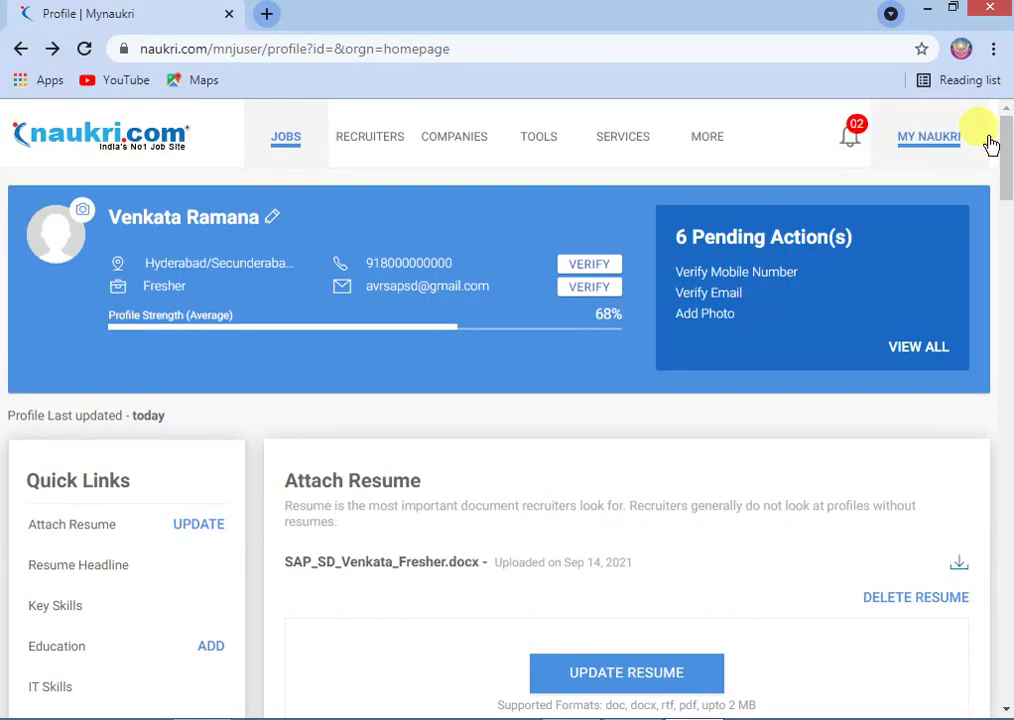